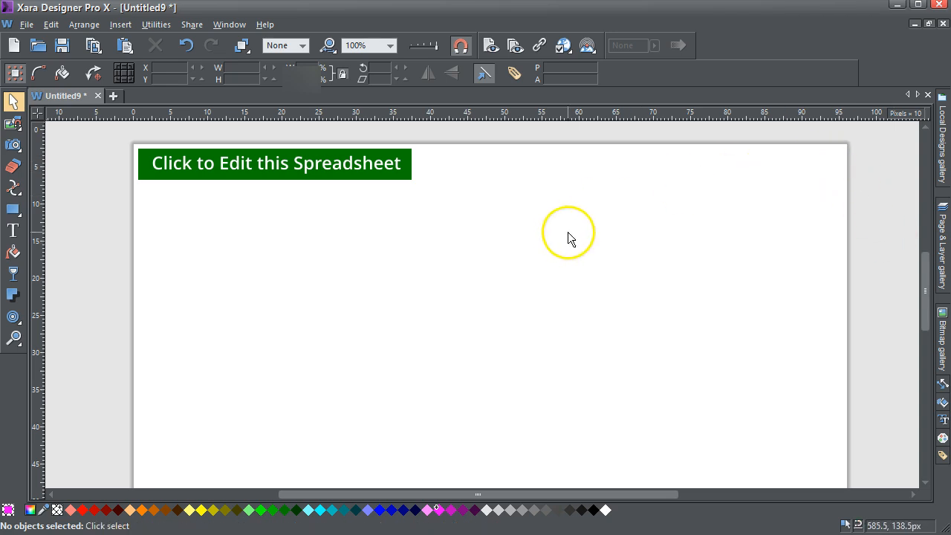
# Switch to Firefox, open Google Drive and create a new blank Google Sheets spreadsheet
pyautogui.click(249, 534)
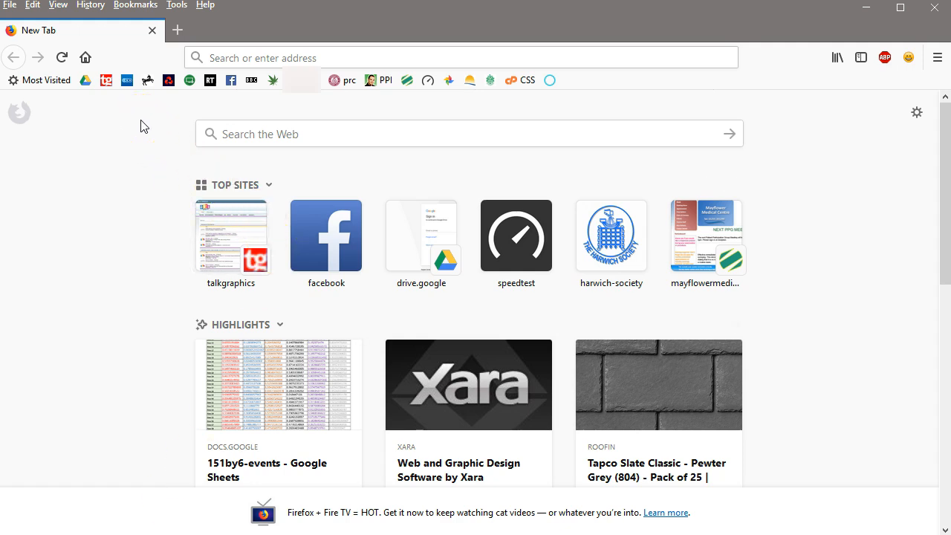
pyautogui.click(86, 80)
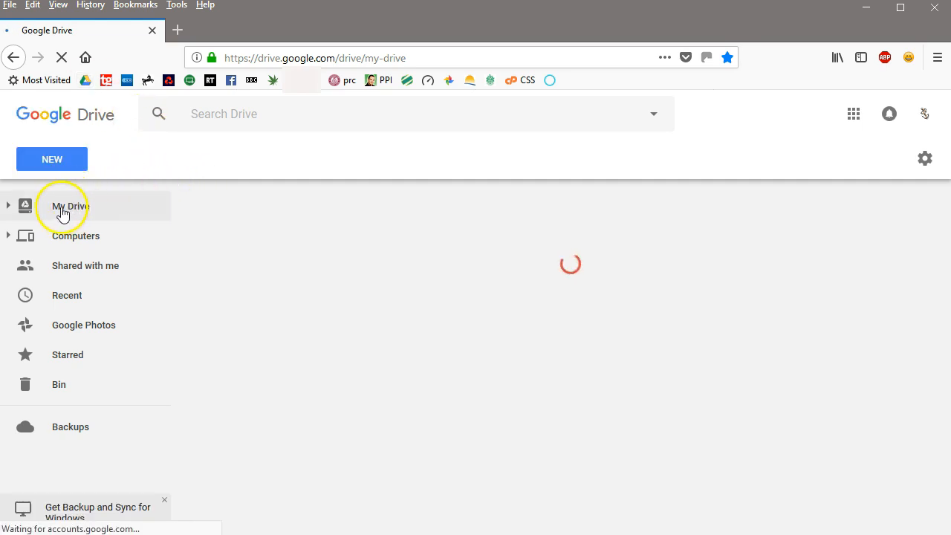
pyautogui.click(52, 162)
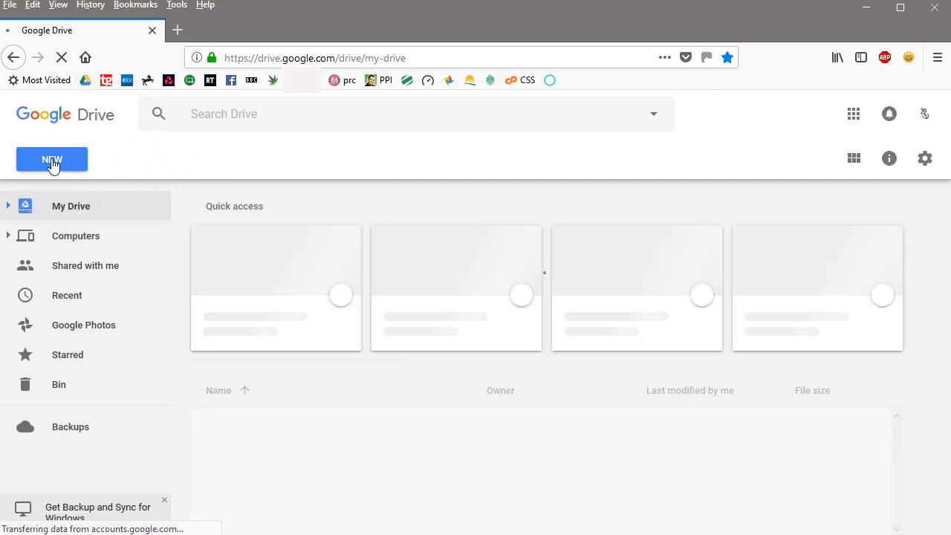
pyautogui.click(52, 162)
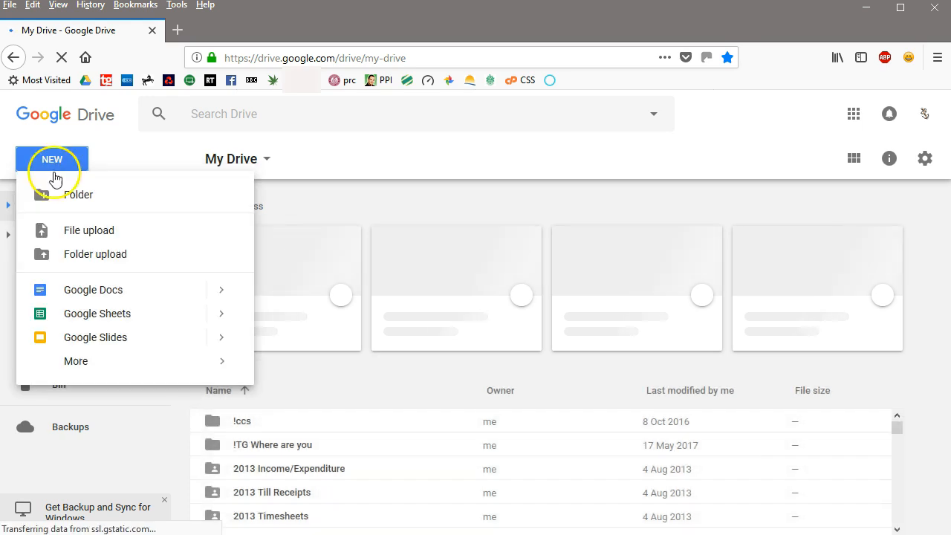
pyautogui.click(85, 313)
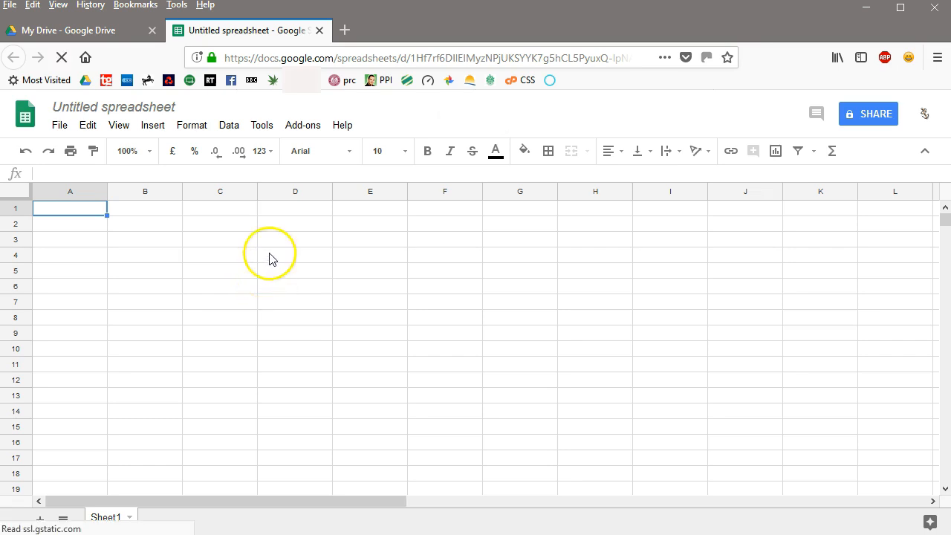
# Import the computer file 151by6xls.xlsx into the spreadsheet as an upload, using the Replace spreadsheet option
pyautogui.click(60, 126)
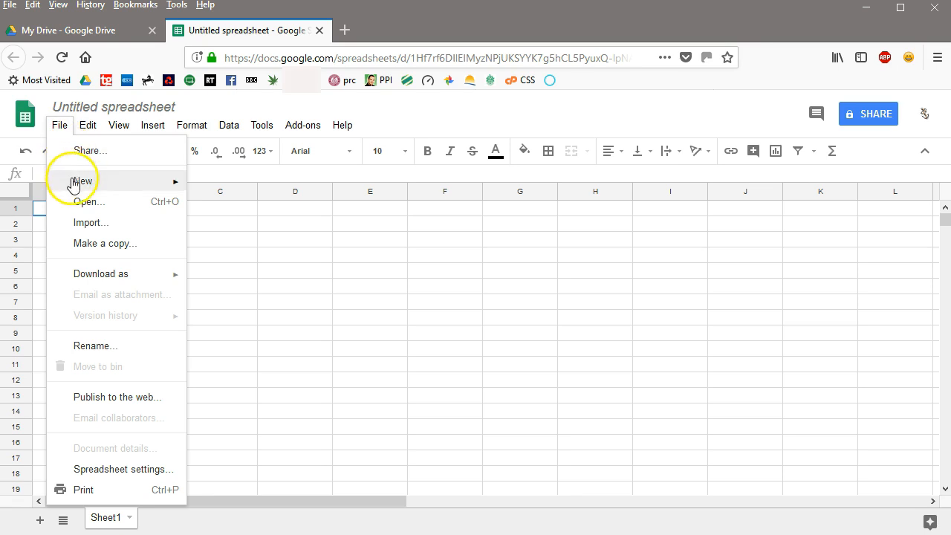
pyautogui.click(86, 226)
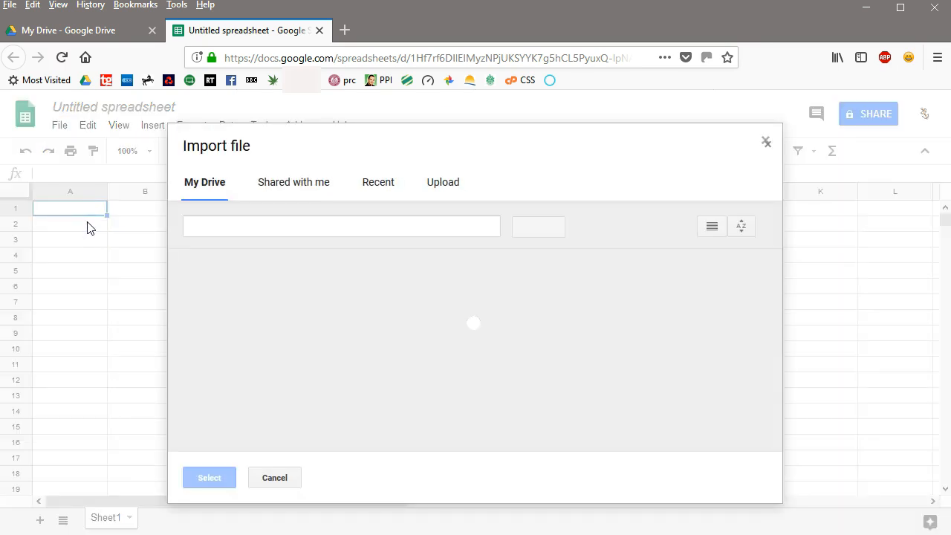
pyautogui.click(439, 185)
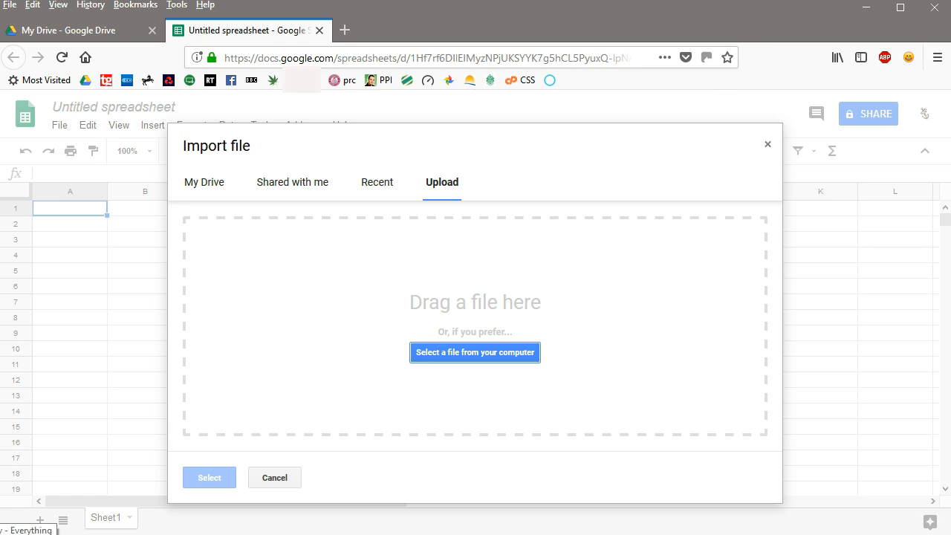
pyautogui.click(18, 534)
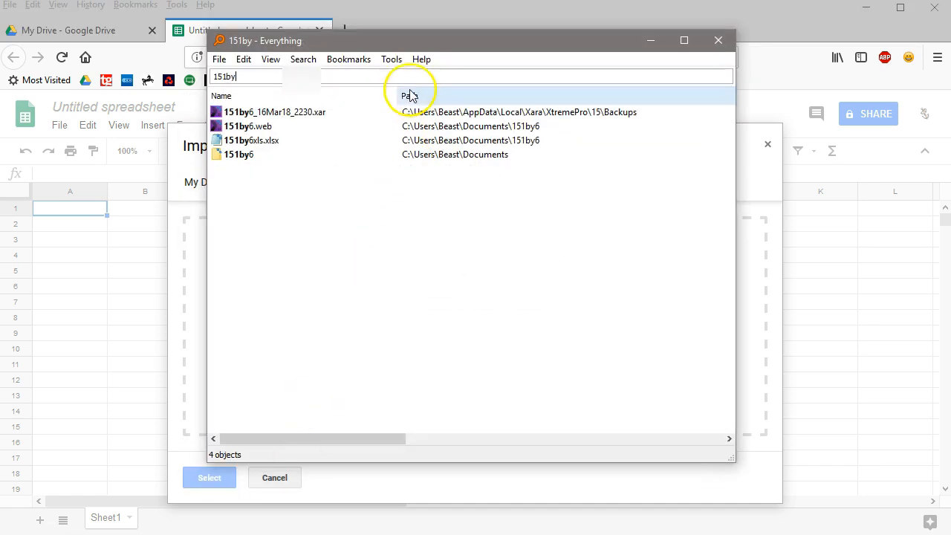
pyautogui.moveTo(426, 46); pyautogui.dragTo(669, 101)
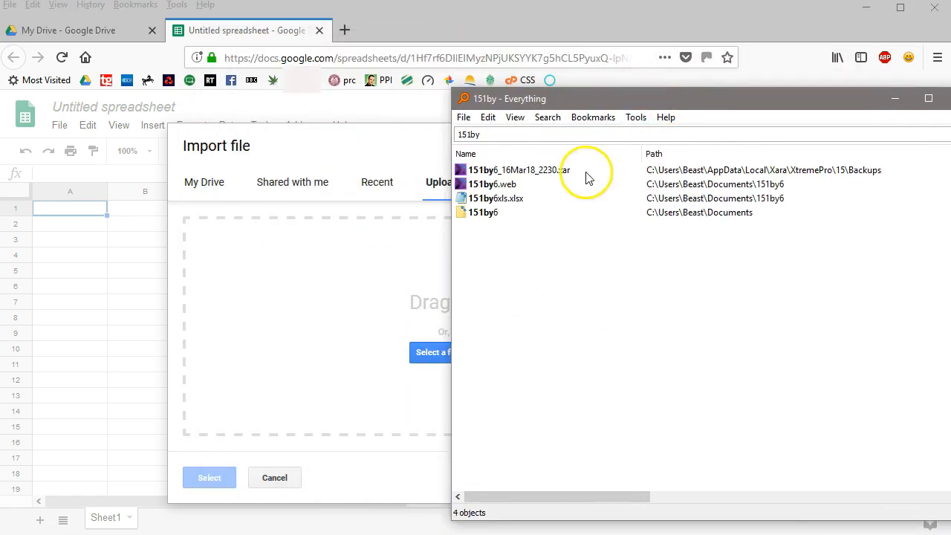
pyautogui.click(511, 202)
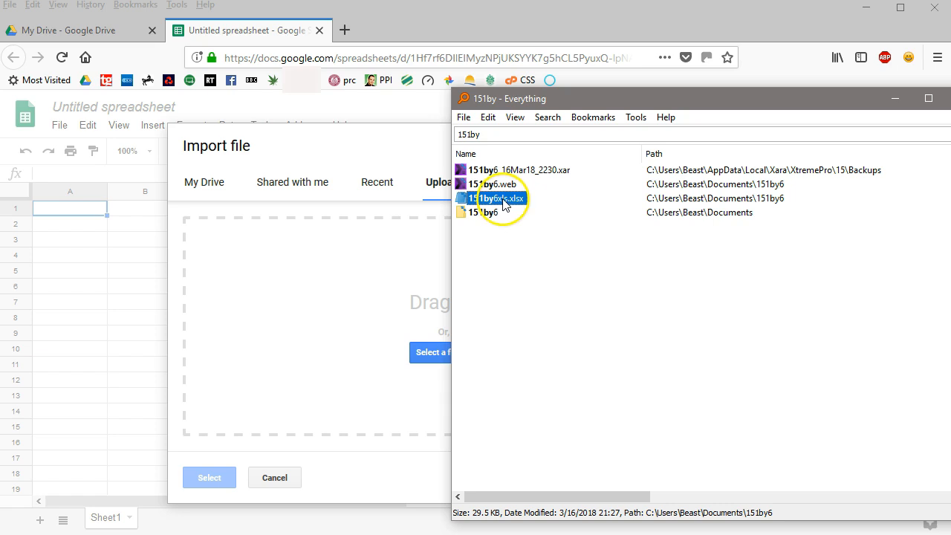
pyautogui.moveTo(502, 202); pyautogui.dragTo(399, 281)
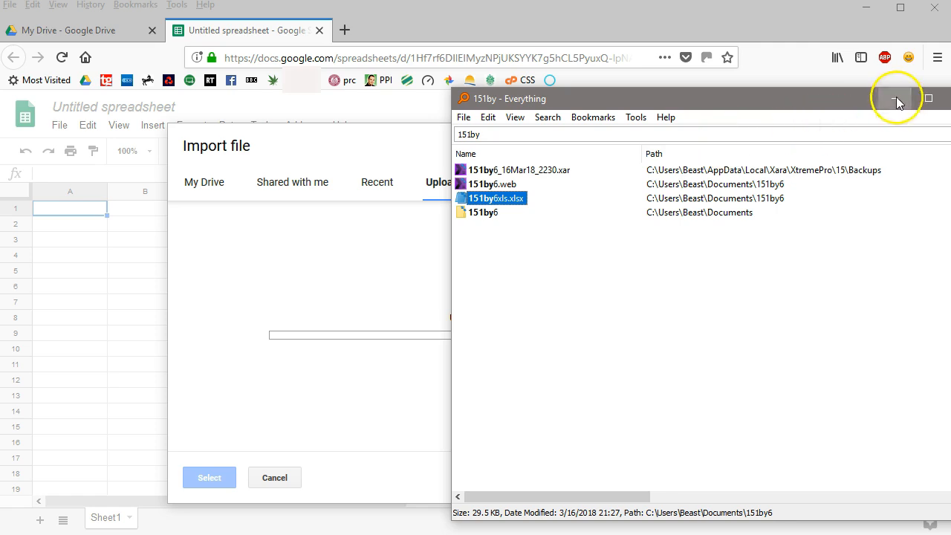
pyautogui.click(895, 99)
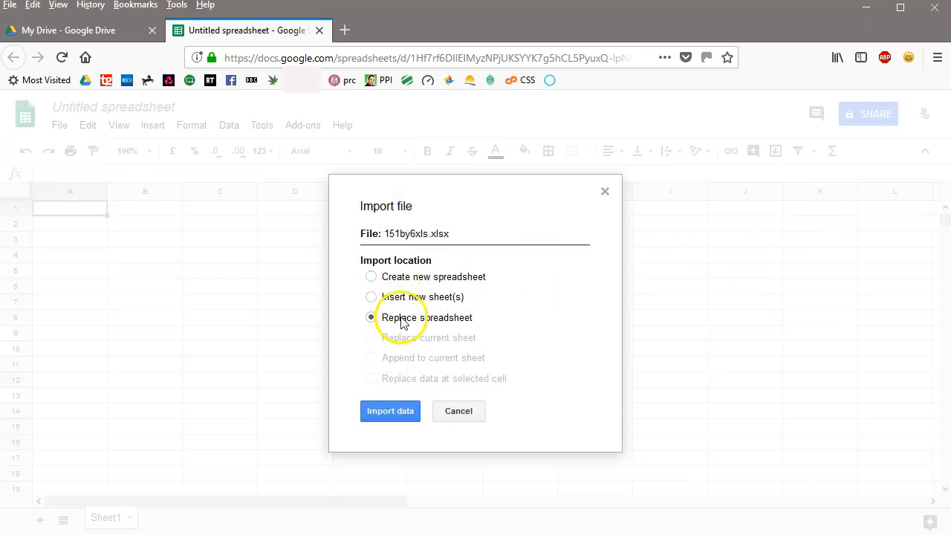
pyautogui.click(391, 415)
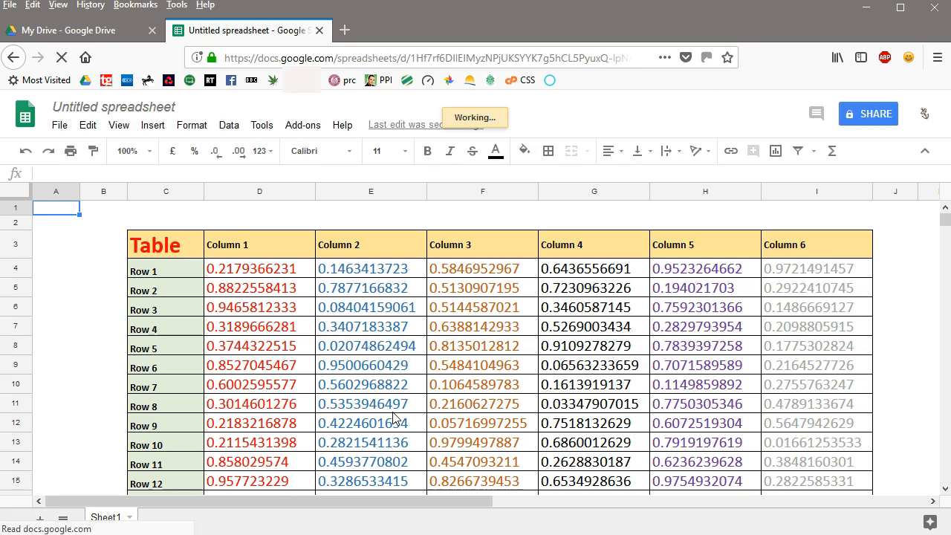
# Delete the empty columns A and B before the imported table
pyautogui.moveTo(947, 228); pyautogui.dragTo(945, 296)
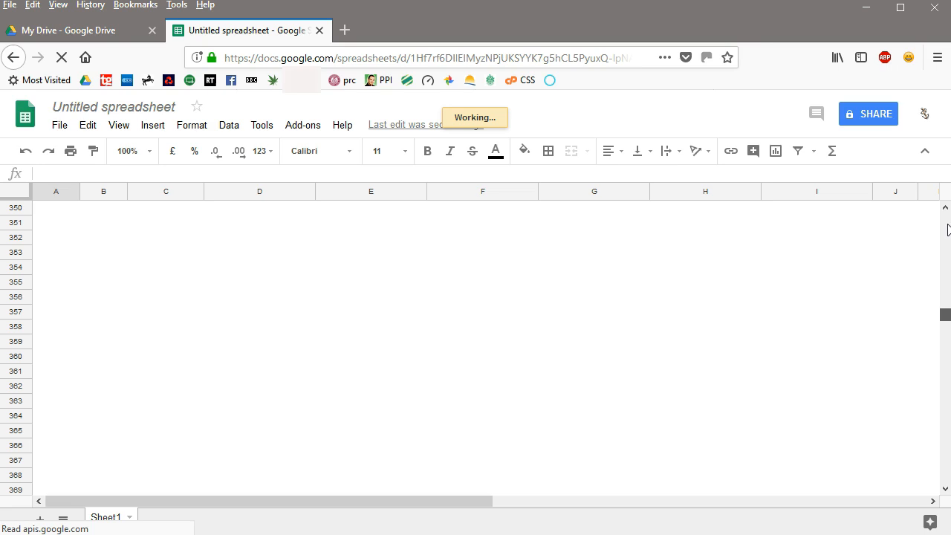
pyautogui.click(949, 292)
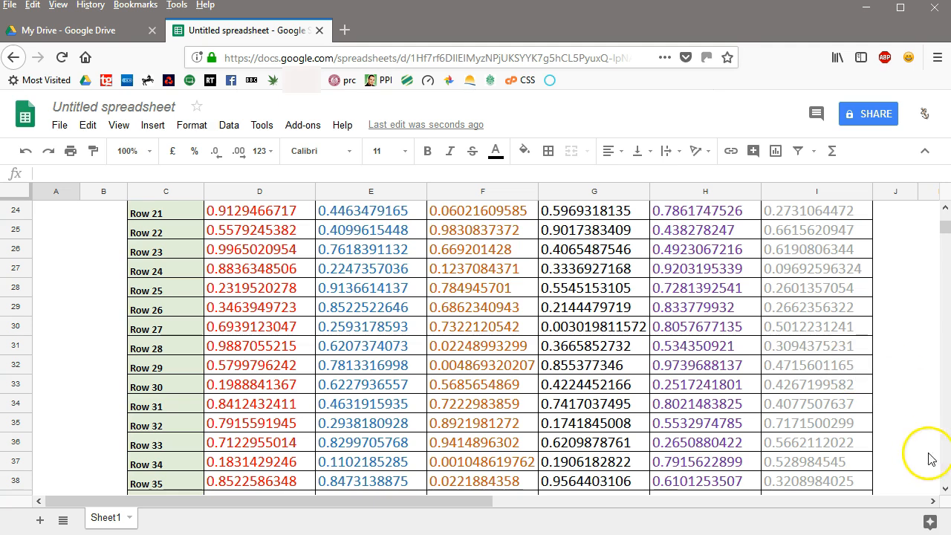
pyautogui.click(946, 488)
pyautogui.moveTo(945, 490); pyautogui.dragTo(946, 491)
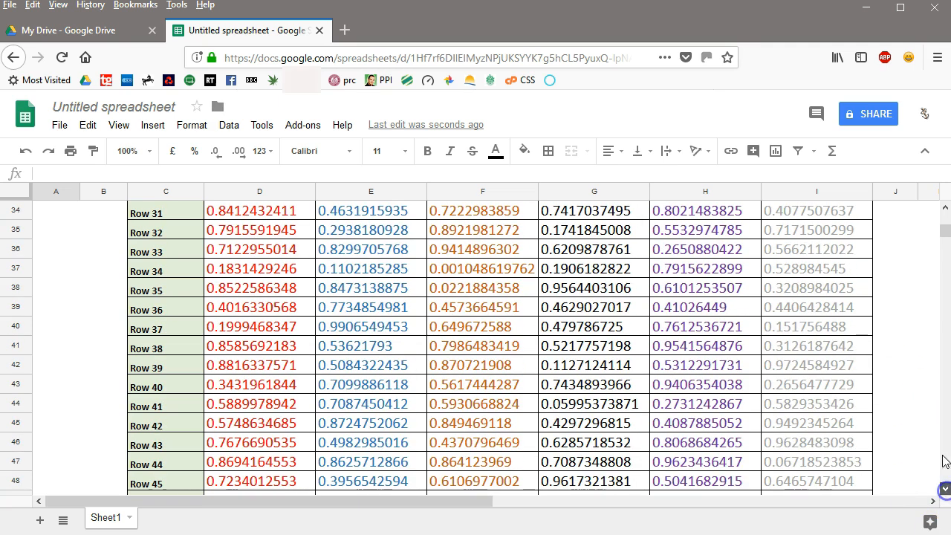
pyautogui.moveTo(946, 234); pyautogui.dragTo(945, 214)
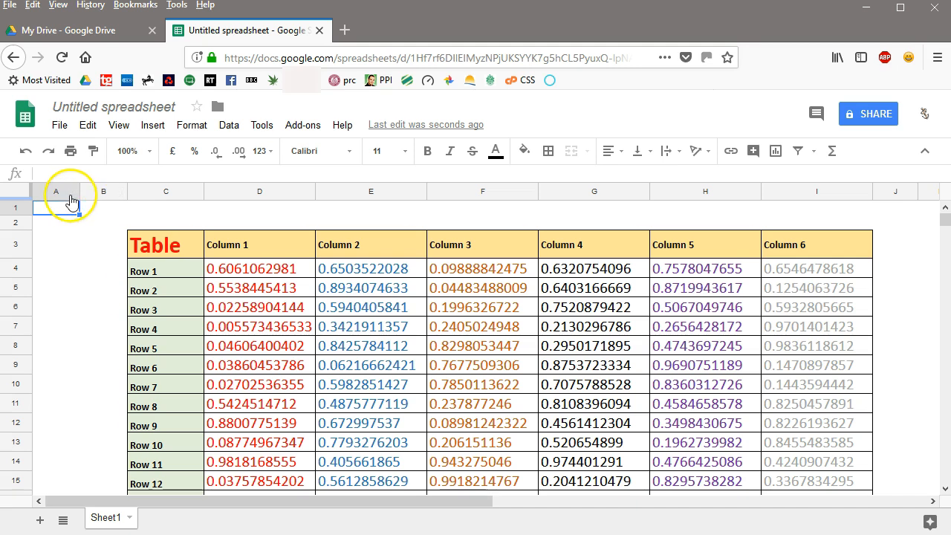
pyautogui.click(104, 195)
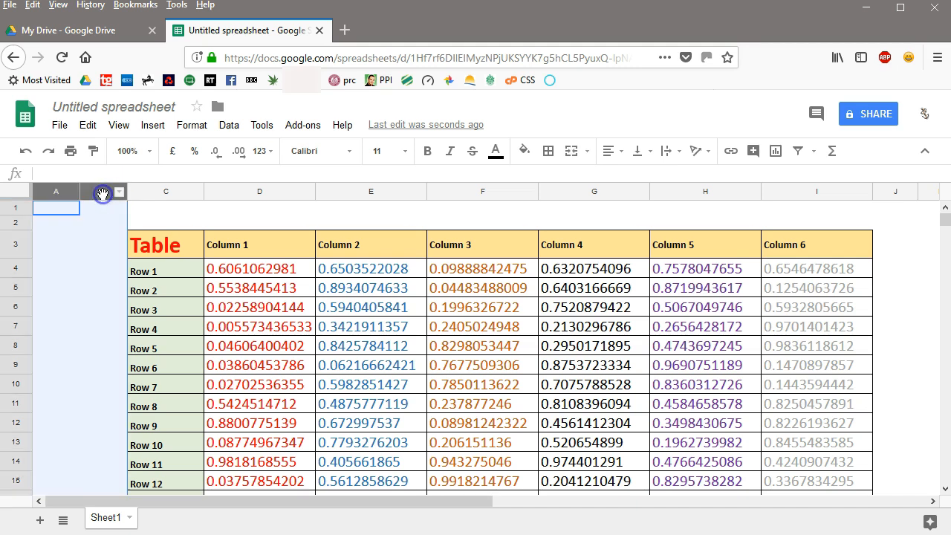
pyautogui.rightClick(102, 194)
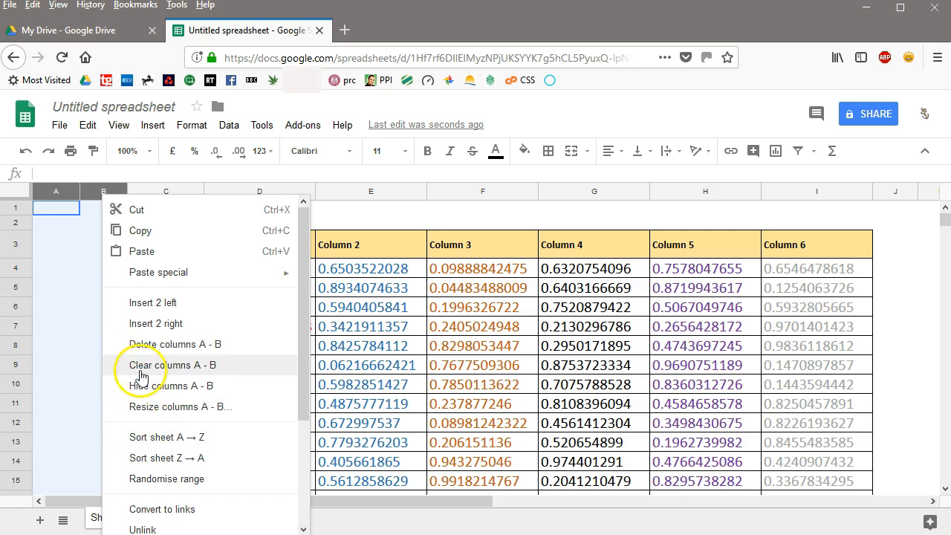
pyautogui.click(142, 347)
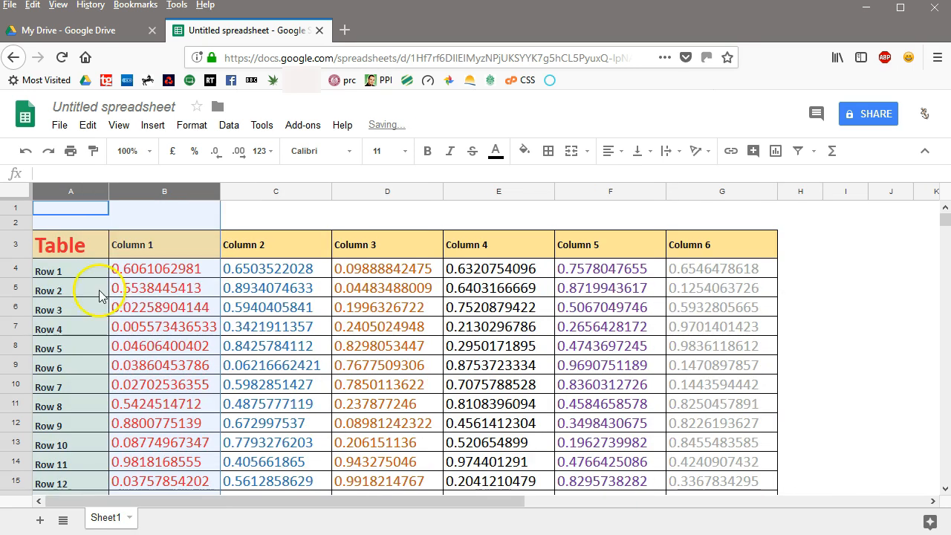
# Delete the empty rows 1 and 2 above the table header
pyautogui.click(11, 208)
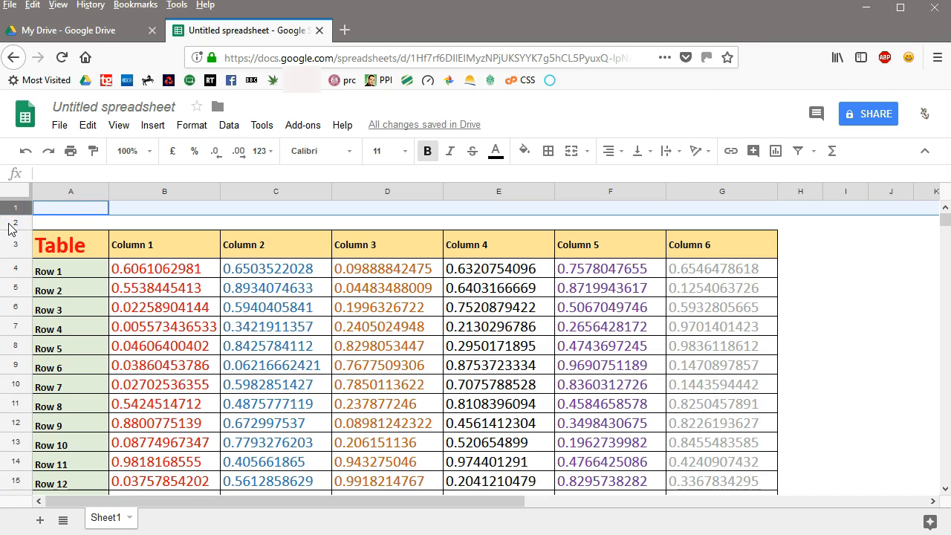
pyautogui.click(11, 223)
pyautogui.rightClick(11, 223)
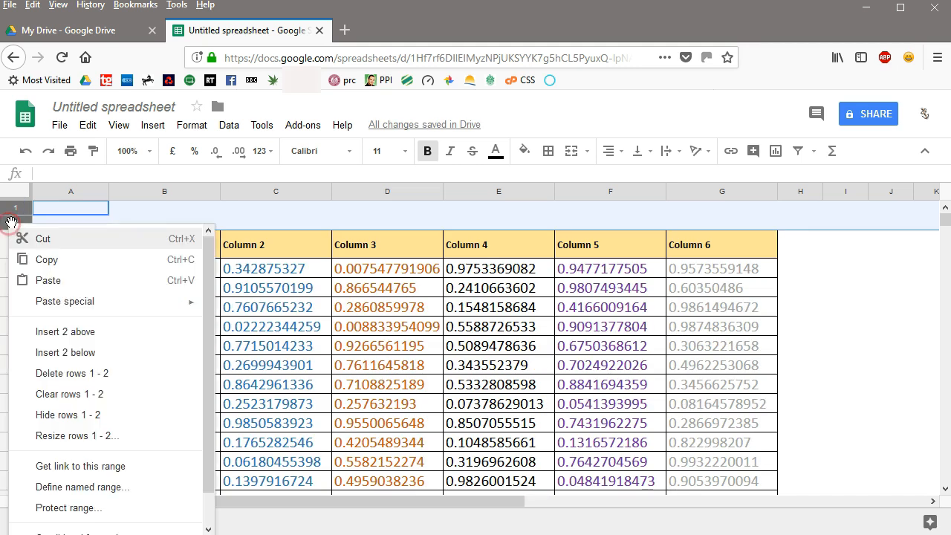
pyautogui.click(50, 376)
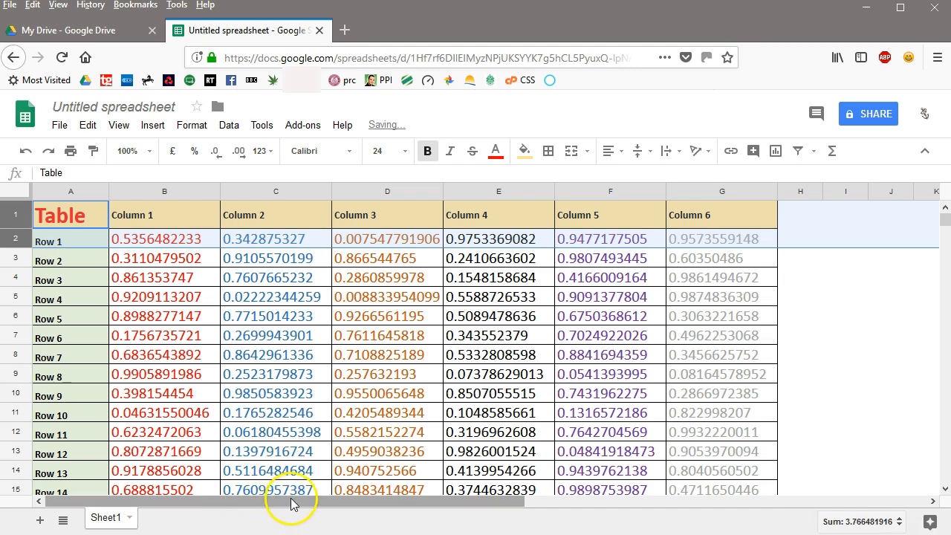
# Delete the empty columns H to X after the table's Column 6
pyautogui.moveTo(888, 512); pyautogui.dragTo(905, 506)
pyautogui.moveTo(559, 504); pyautogui.dragTo(919, 498)
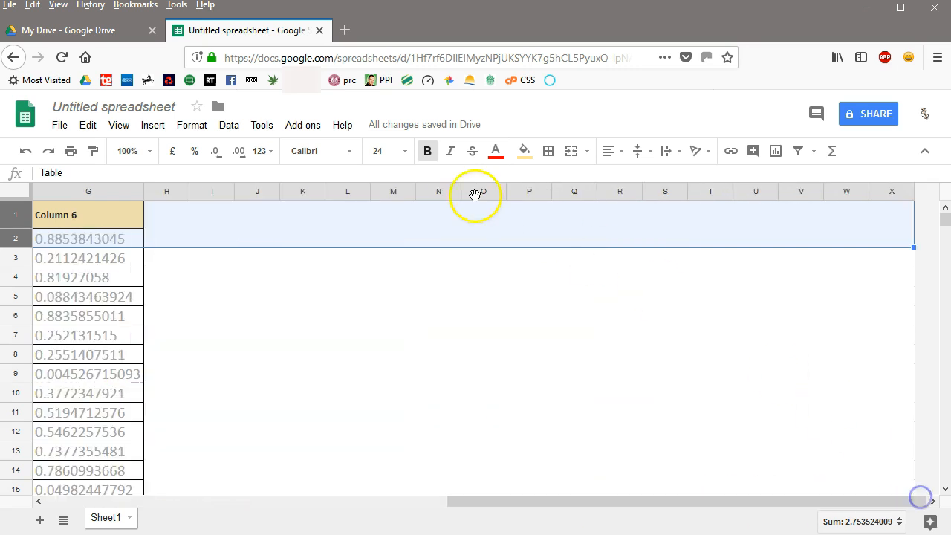
pyautogui.click(170, 195)
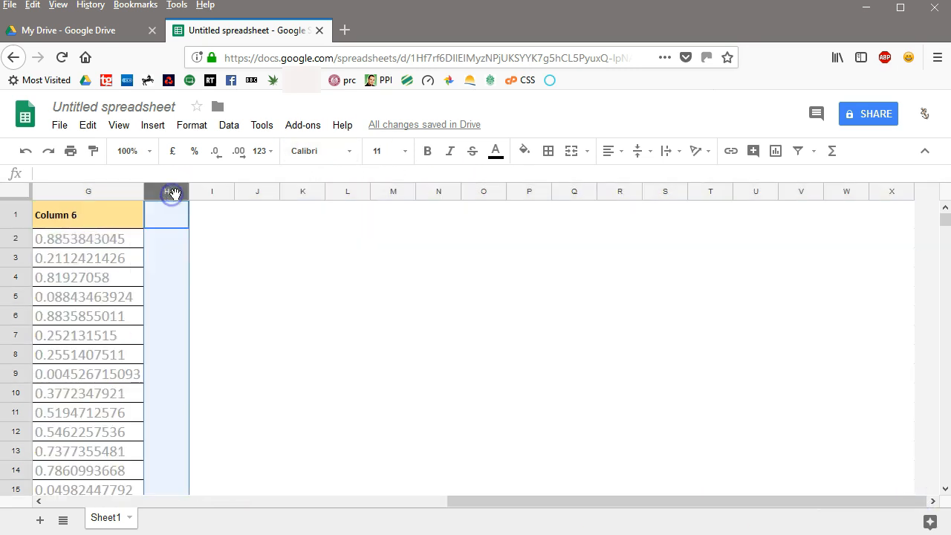
pyautogui.keyDown('shift'); pyautogui.click(886, 195); pyautogui.keyUp('shift')
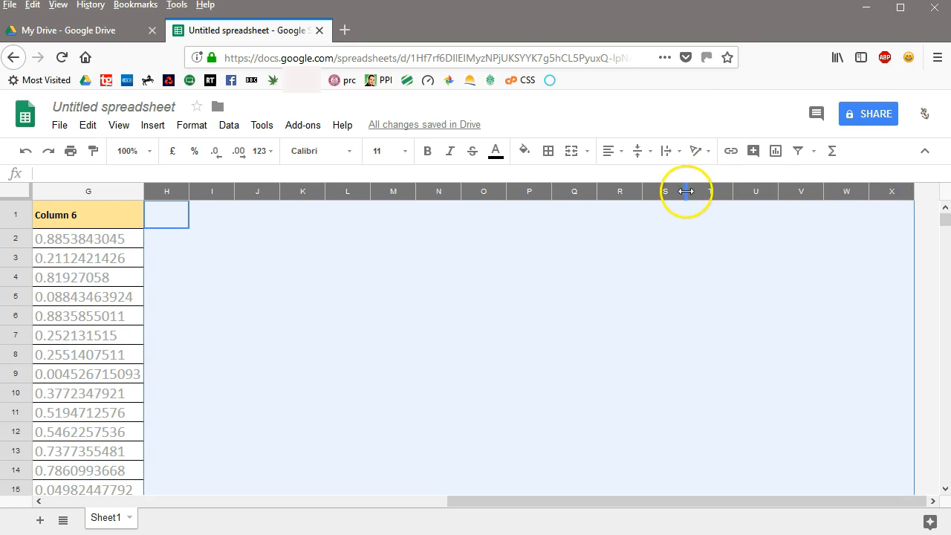
pyautogui.rightClick(685, 192)
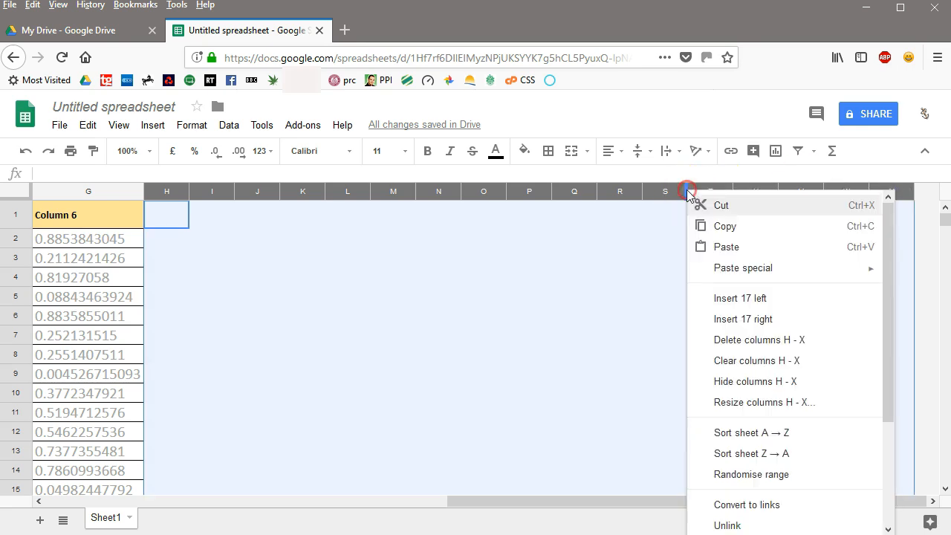
pyautogui.click(731, 340)
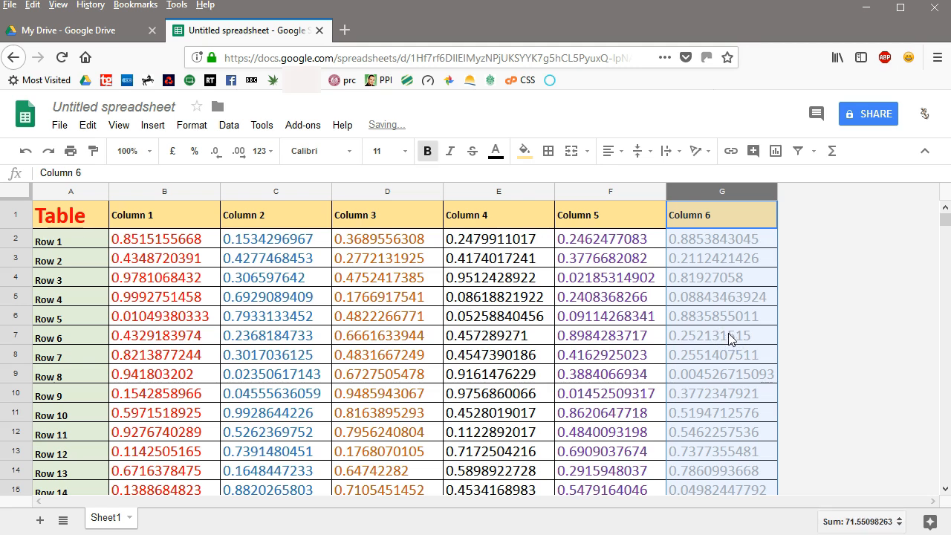
# Delete the empty rows 152 to 998 below the table's last row, Row 150
pyautogui.moveTo(945, 219); pyautogui.dragTo(945, 477)
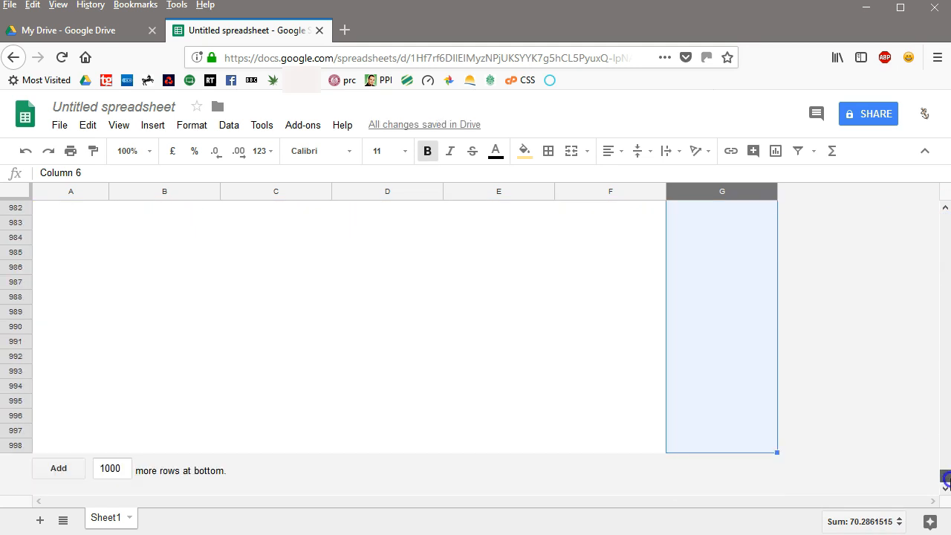
pyautogui.click(18, 446)
pyautogui.moveTo(944, 477); pyautogui.dragTo(946, 268)
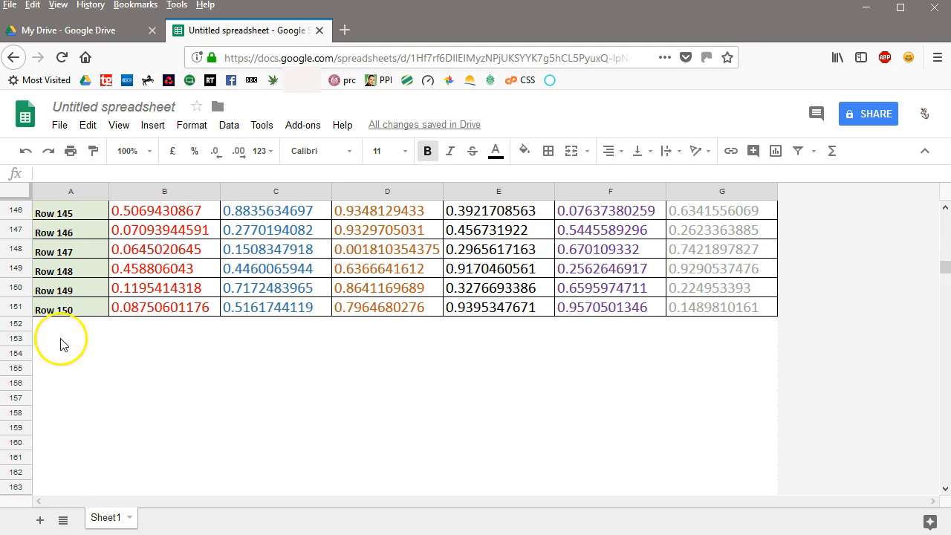
pyautogui.keyDown('shift'); pyautogui.click(21, 327); pyautogui.keyUp('shift')
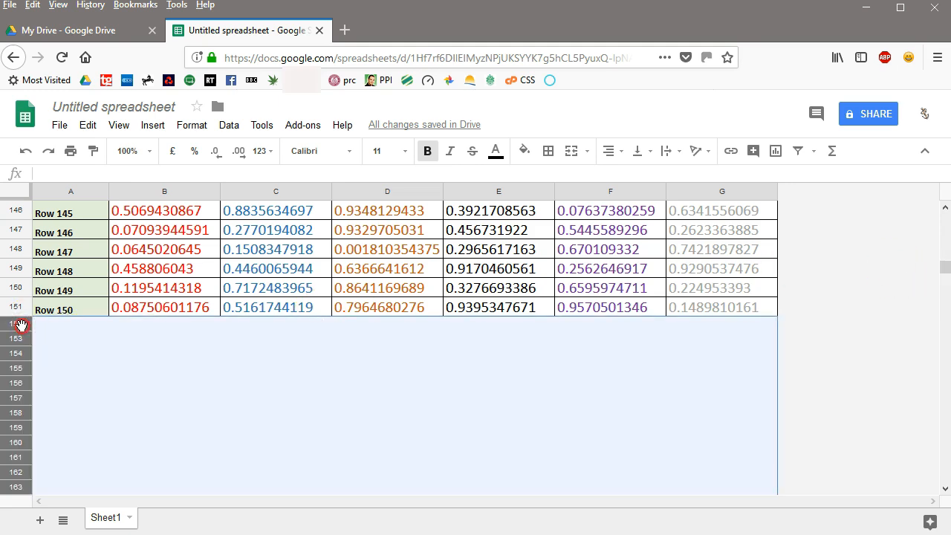
pyautogui.rightClick(21, 327)
pyautogui.click(57, 478)
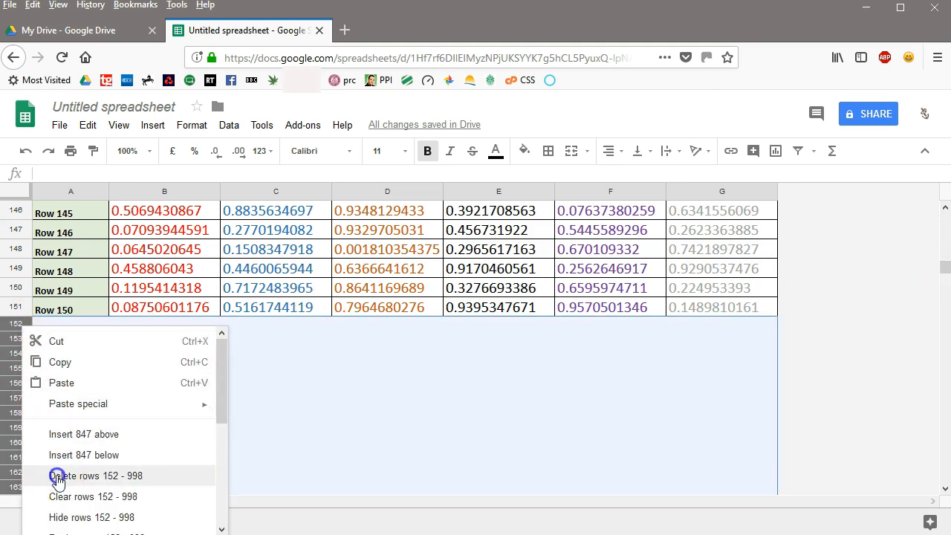
# Replace the ending "eet" of the spreadsheet's title with LGF-Acorn-Table
pyautogui.click(155, 106)
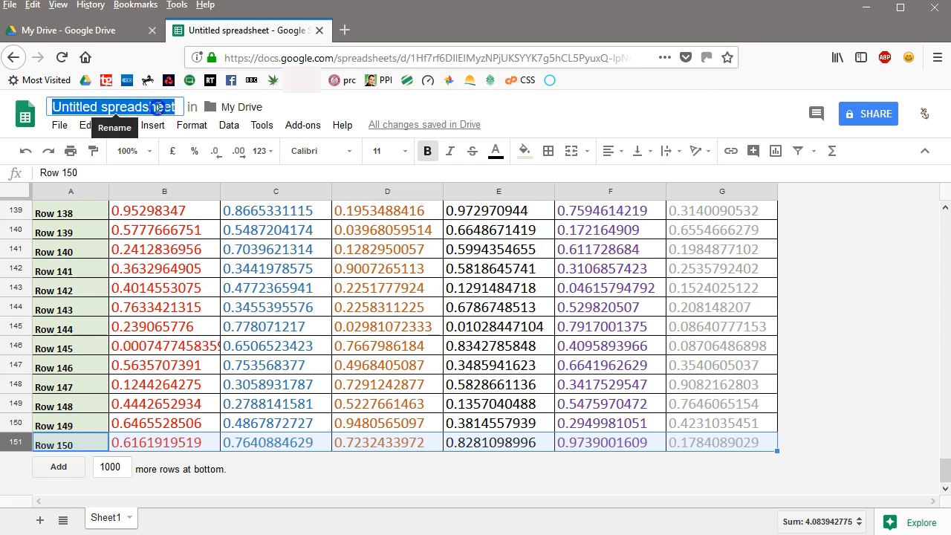
pyautogui.click(158, 107)
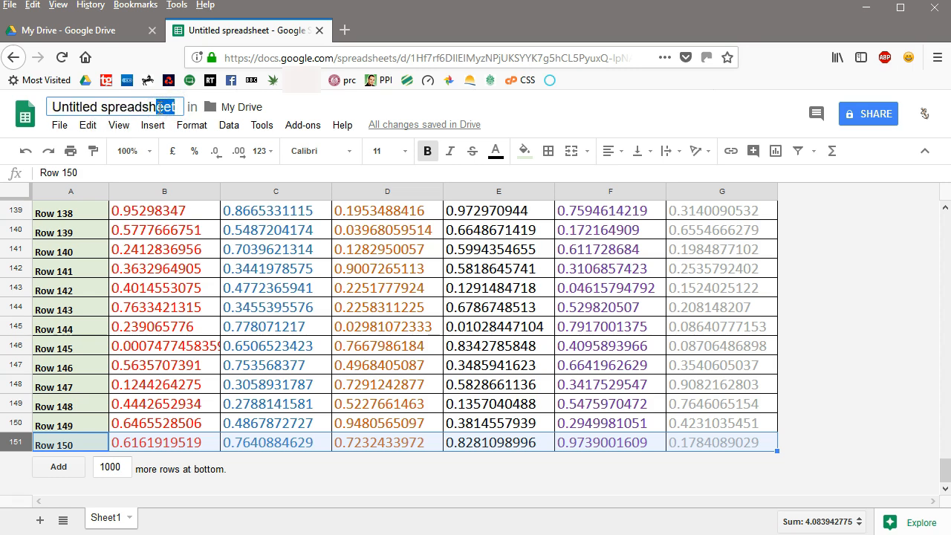
pyautogui.press('BackSpace')
pyautogui.write('G')
pyautogui.write('F')
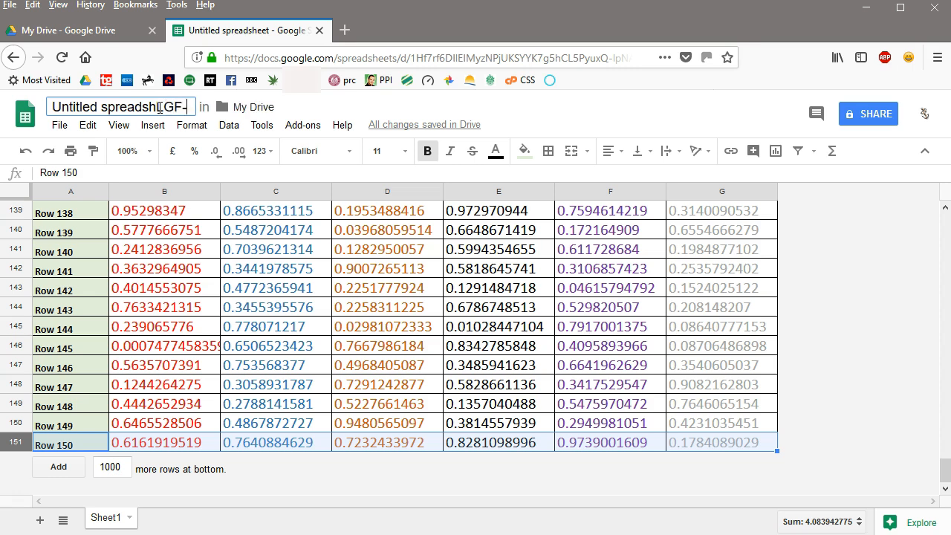
pyautogui.write('-Acorn-Table')
pyautogui.click(829, 280)
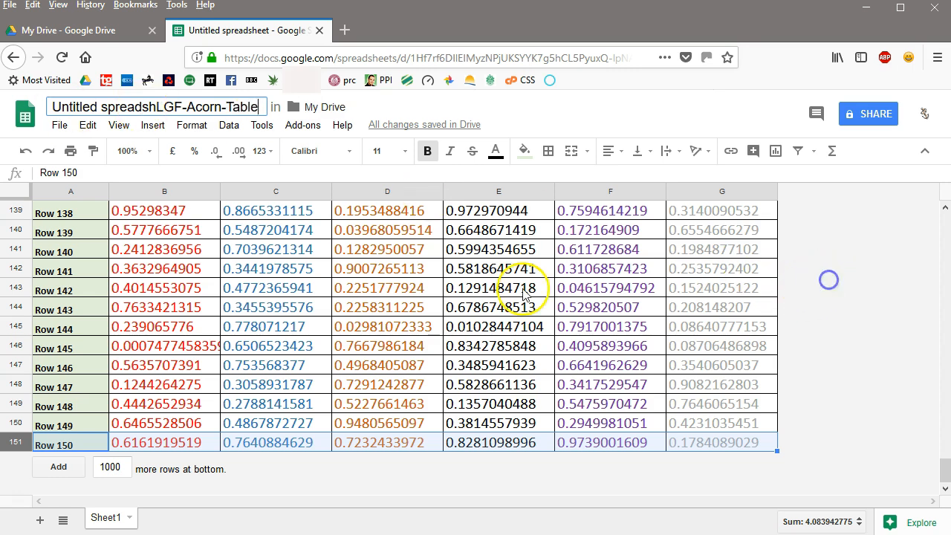
# Remove the leftover "Untitled spreadsh" from the title so the spreadsheet is named LGF-Acorn-Table
pyautogui.click(155, 108)
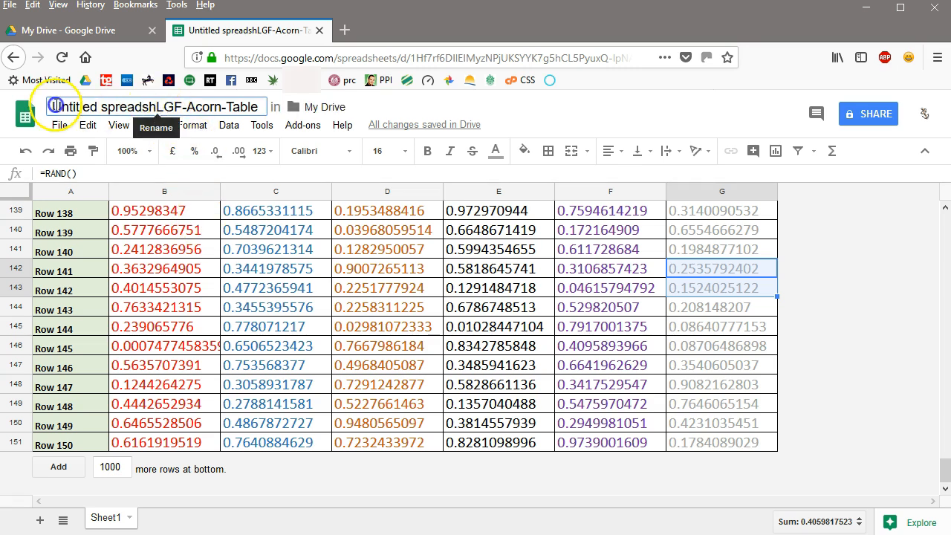
pyautogui.click(61, 99)
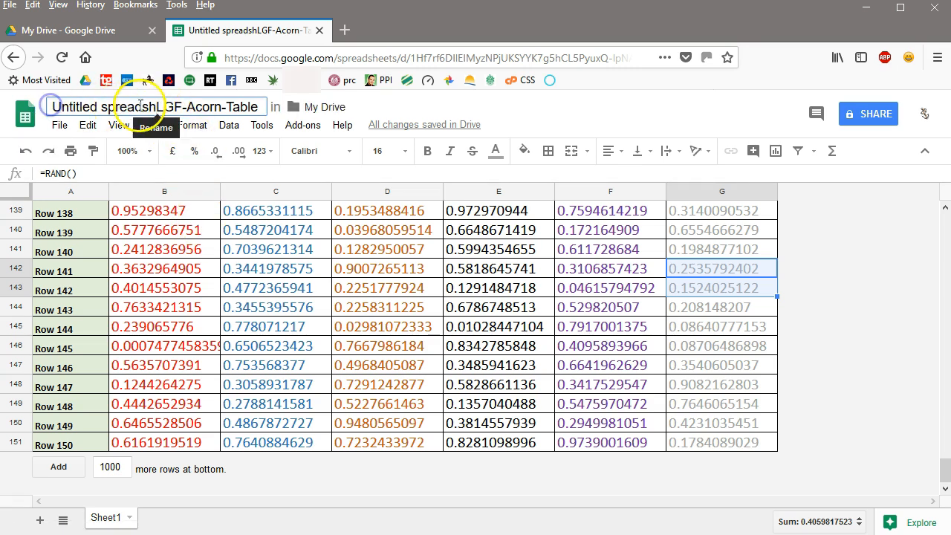
pyautogui.press('BackSpace')
pyautogui.press('BackSpace')
pyautogui.press('BackSpace')
pyautogui.press('BackSpace')
pyautogui.press('BackSpace')
pyautogui.press('BackSpace')
pyautogui.press('BackSpace')
pyautogui.press('BackSpace')
pyautogui.press('BackSpace')
pyautogui.press('BackSpace')
pyautogui.press('BackSpace')
pyautogui.press('BackSpace')
pyautogui.press('BackSpace')
pyautogui.press('BackSpace')
pyautogui.press('BackSpace')
pyautogui.press('BackSpace')
pyautogui.press('BackSpace')
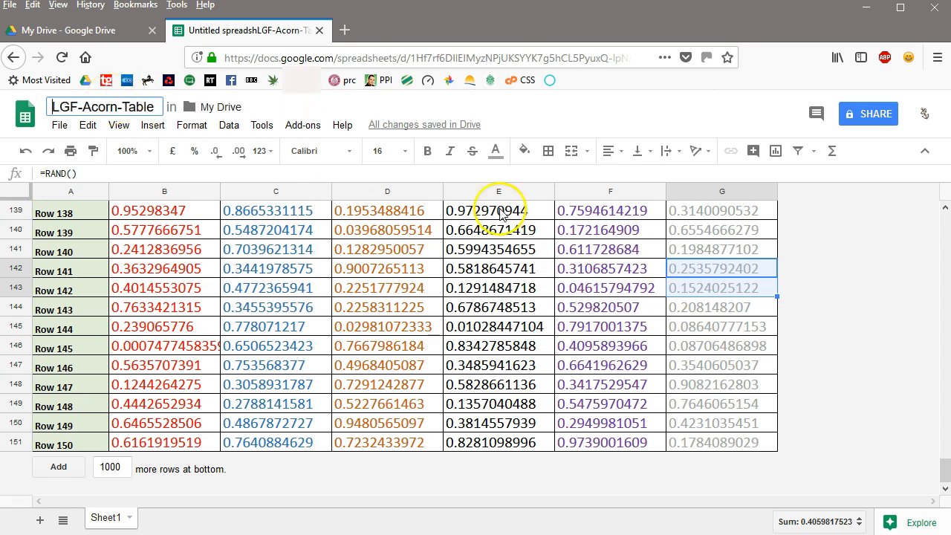
pyautogui.click(296, 104)
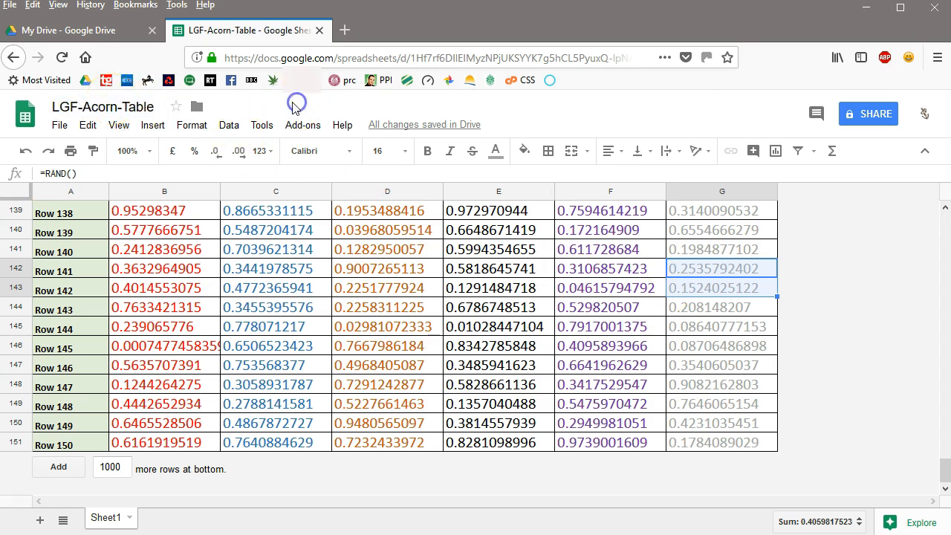
# Move the spreadsheet from My Drive into the lgf-2018 folder and dismiss the notification
pyautogui.click(146, 104)
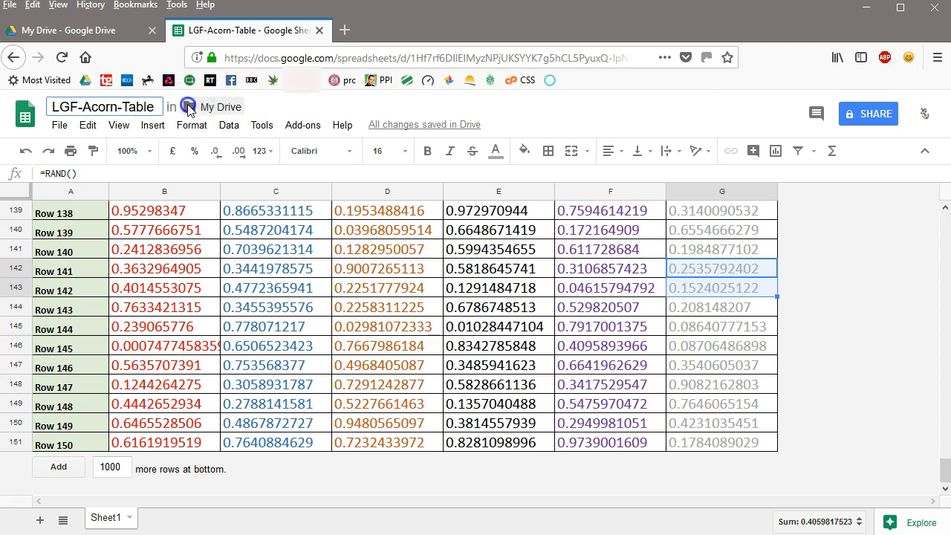
pyautogui.click(189, 108)
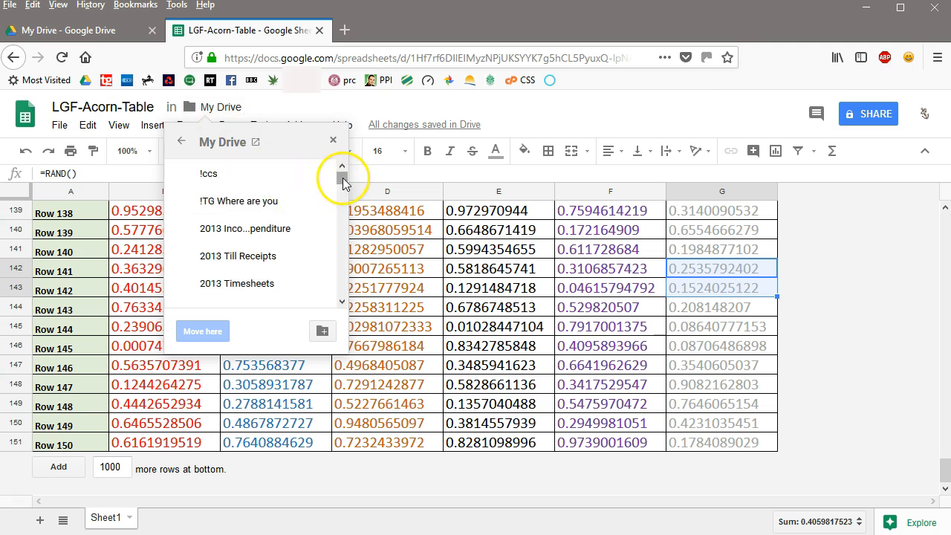
pyautogui.moveTo(343, 181); pyautogui.dragTo(334, 238)
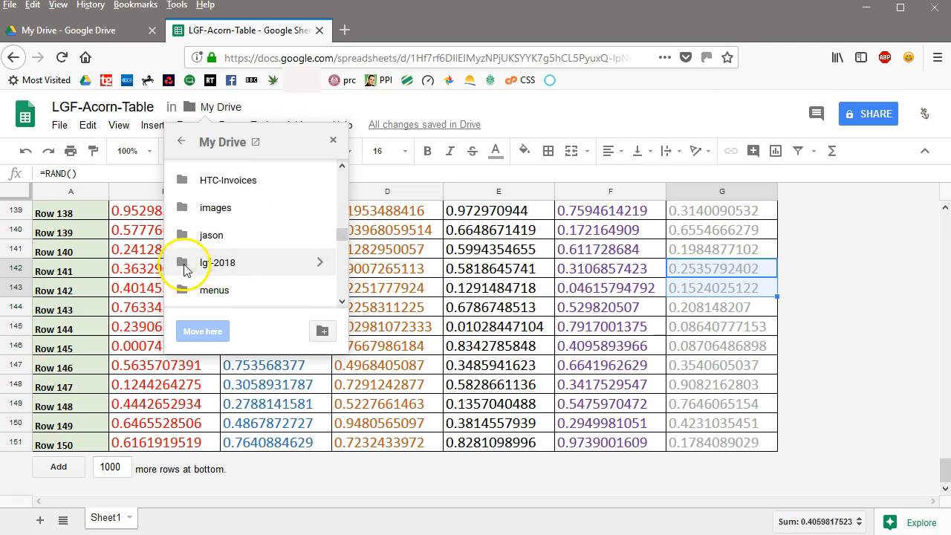
pyautogui.click(185, 263)
pyautogui.click(318, 262)
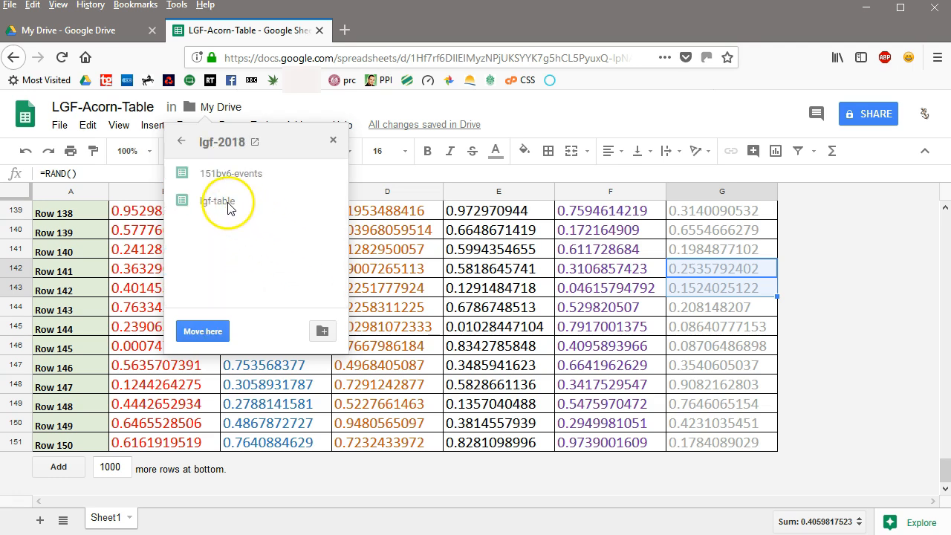
pyautogui.click(210, 336)
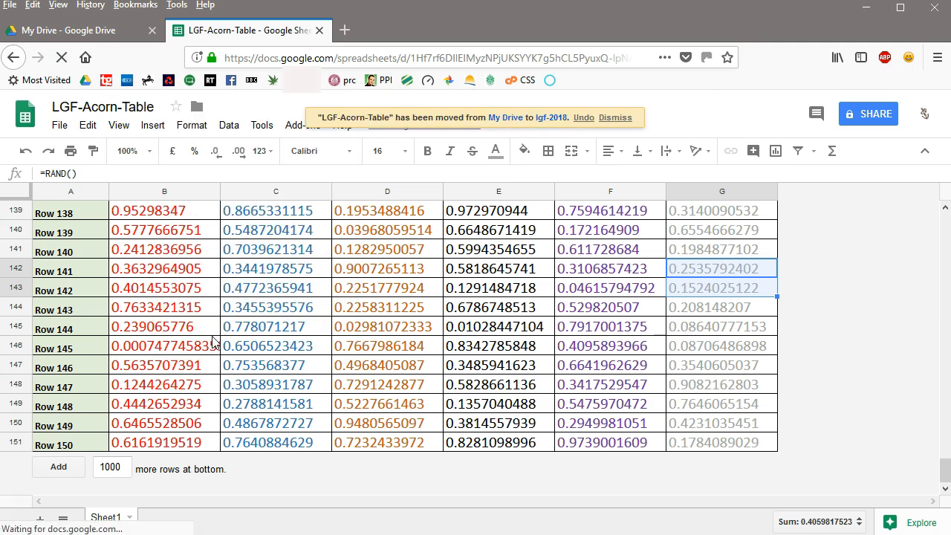
pyautogui.click(611, 117)
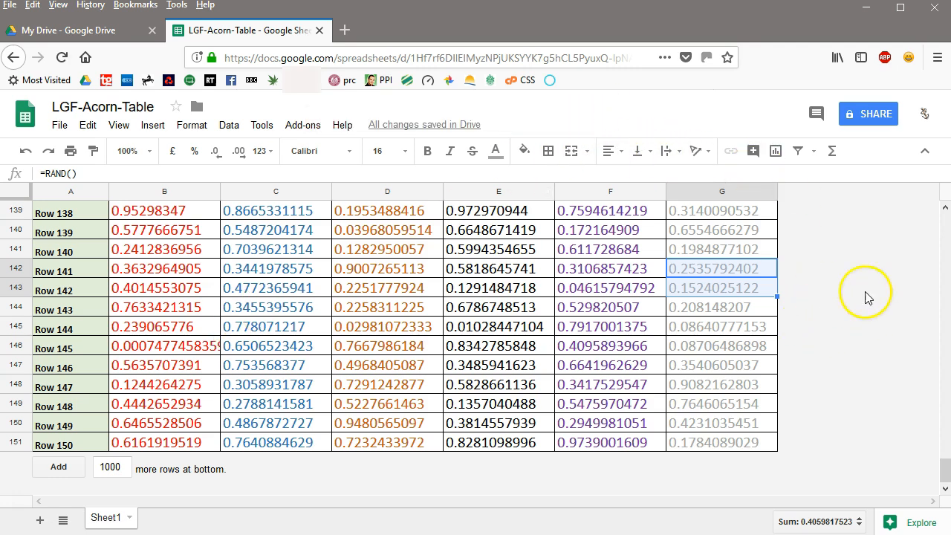
# Turn on link sharing with "Anyone with the link can edit" and copy the shareable link
pyautogui.click(871, 115)
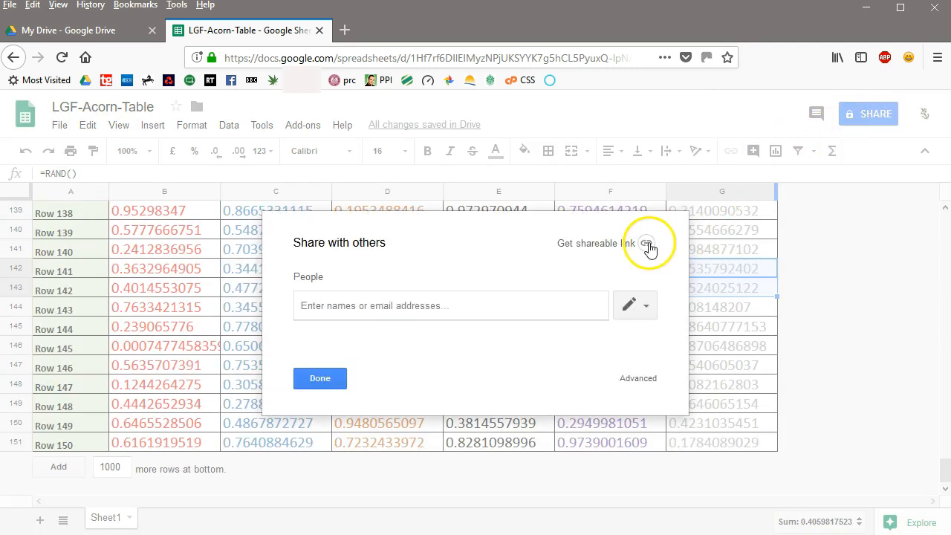
pyautogui.click(647, 245)
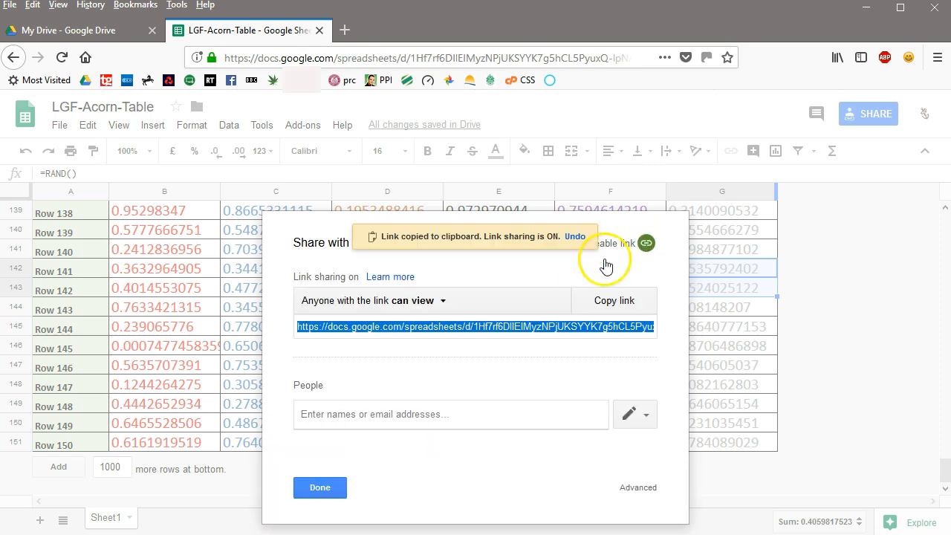
pyautogui.click(445, 304)
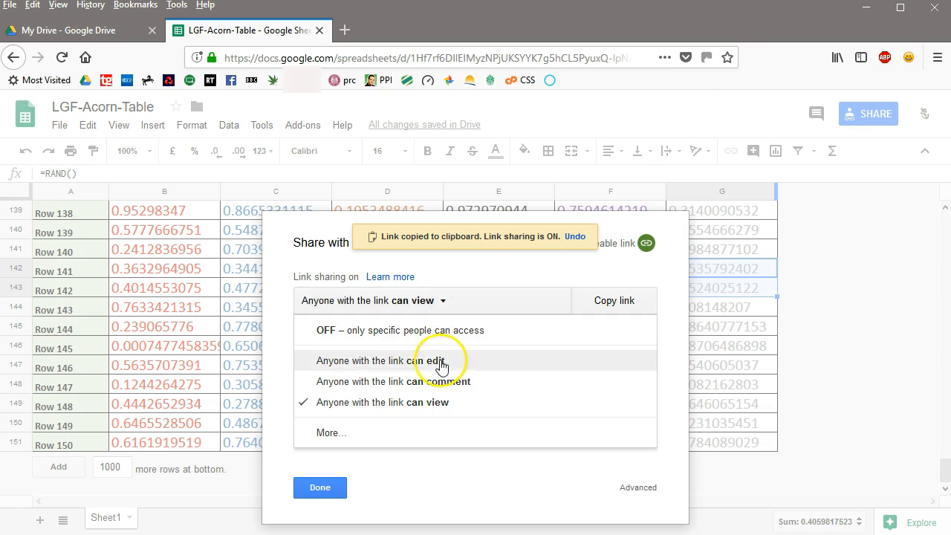
pyautogui.click(441, 363)
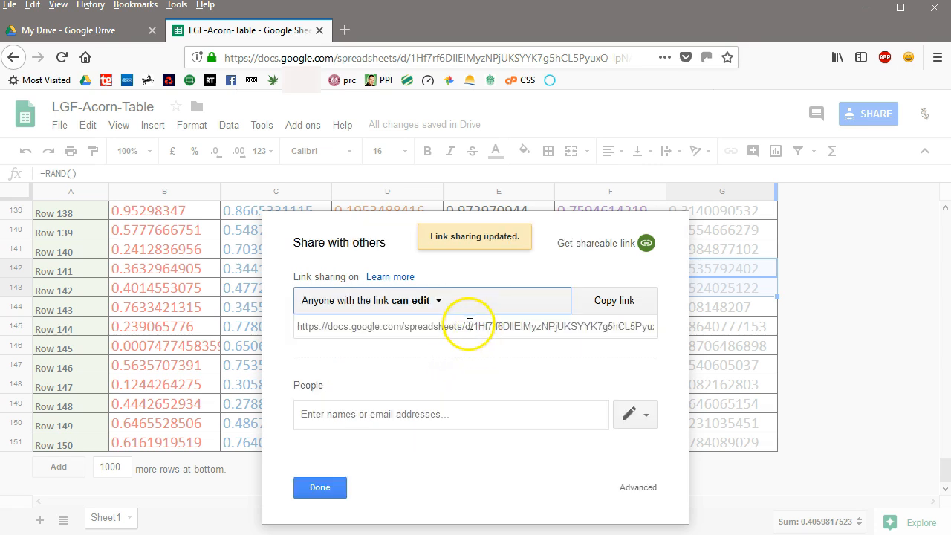
pyautogui.click(470, 326)
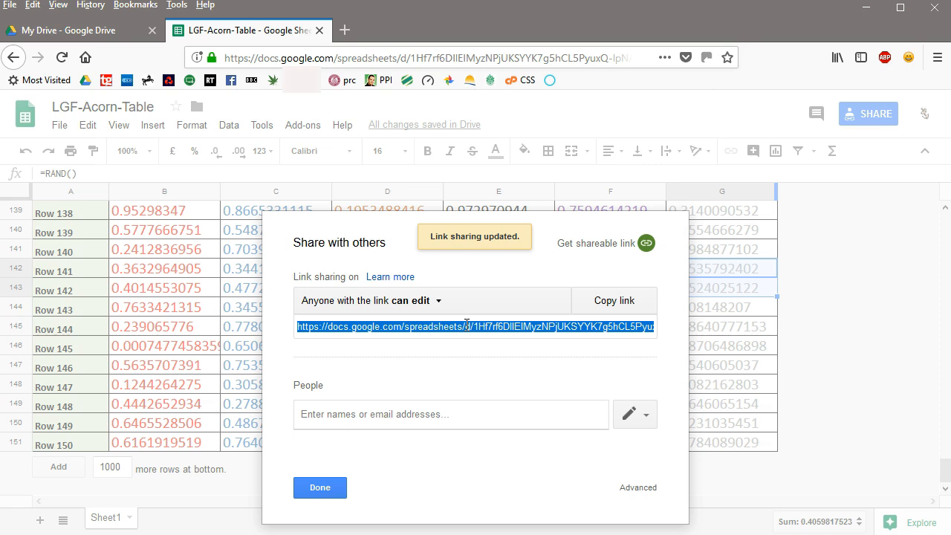
pyautogui.click(319, 487)
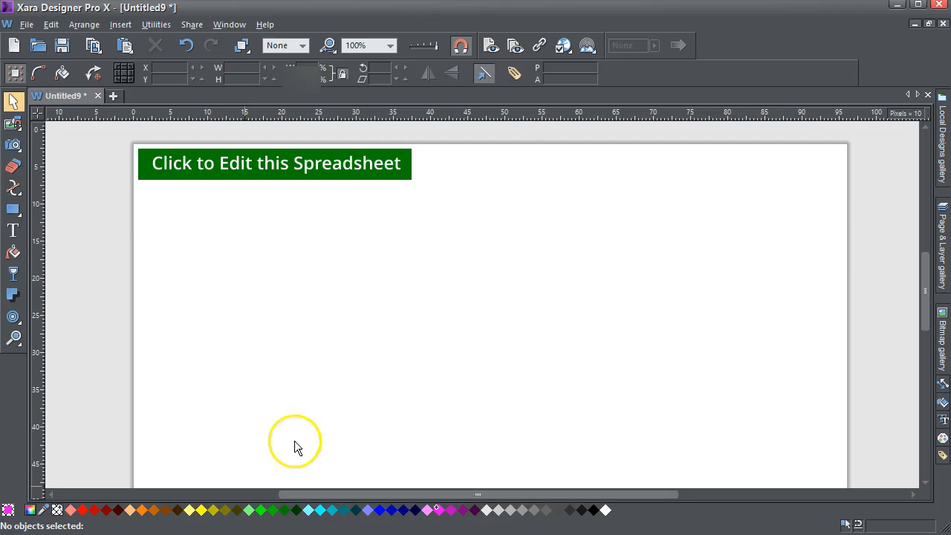
# In Xara Designer Pro X, link the green "Click to Edit this Spreadsheet" button to the copied spreadsheet web address
pyautogui.click(288, 178)
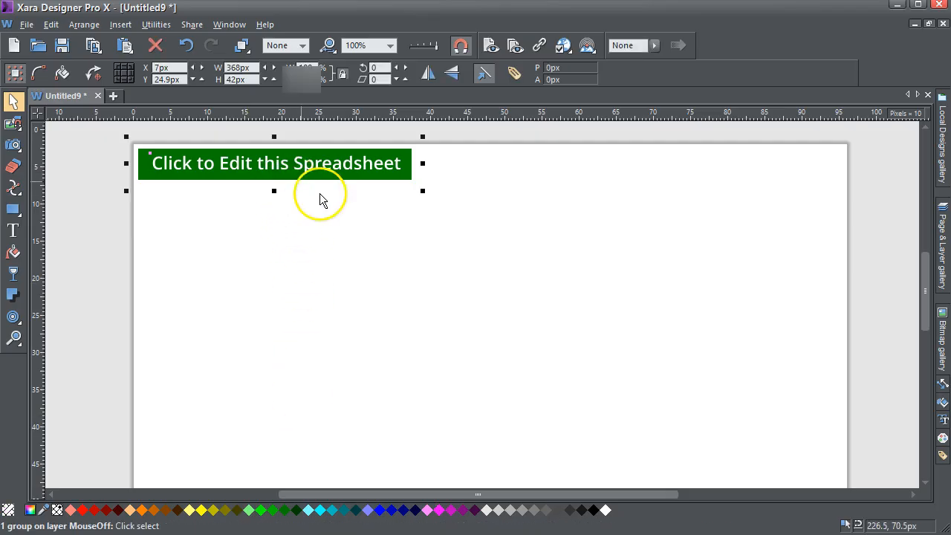
pyautogui.moveTo(924, 287)
pyautogui.mouseDown()
pyautogui.moveTo(928, 349)
pyautogui.moveTo(919, 271)
pyautogui.mouseUp()
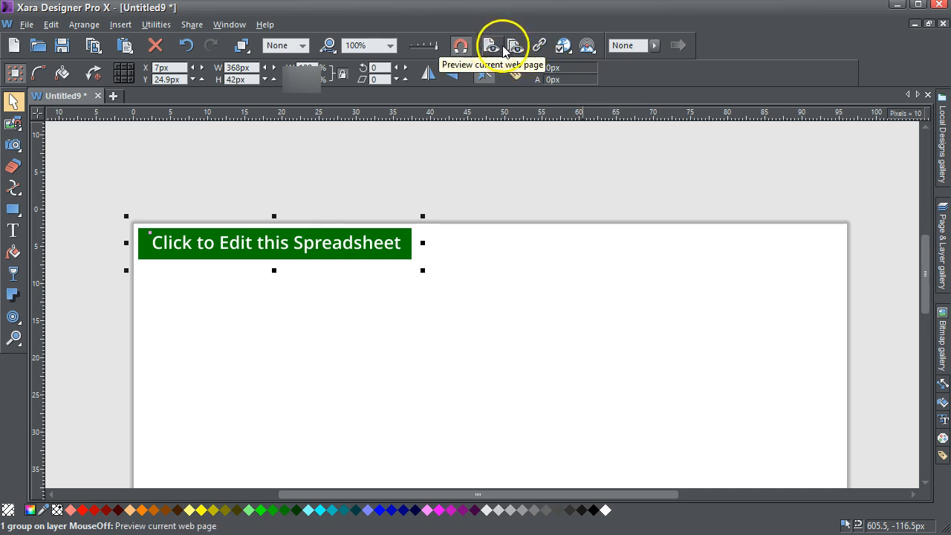
pyautogui.click(540, 46)
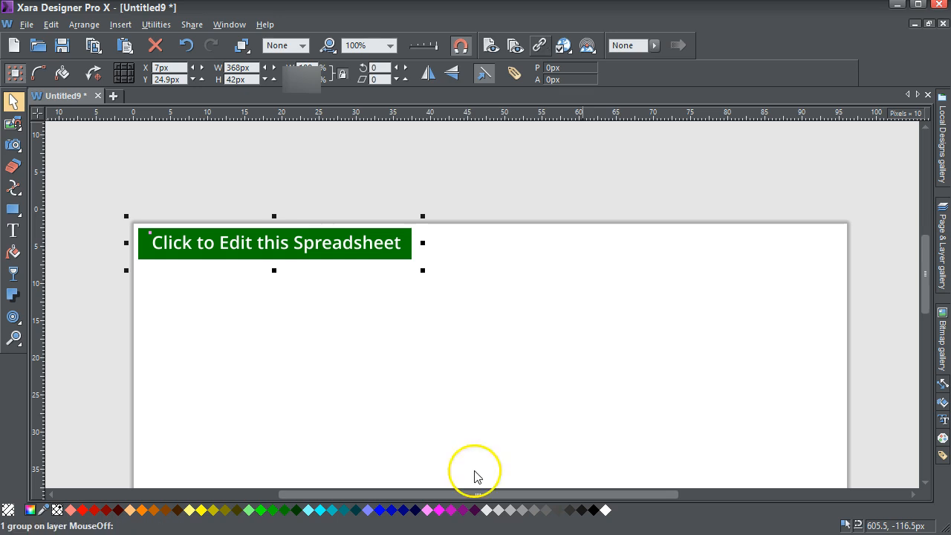
pyautogui.click(461, 153)
pyautogui.hotkey('ctrl', 'v')
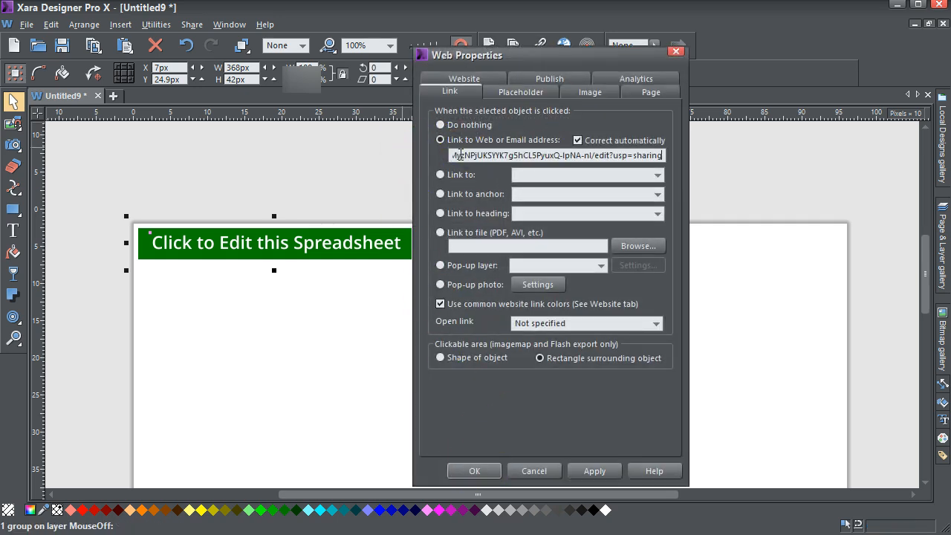
pyautogui.click(599, 471)
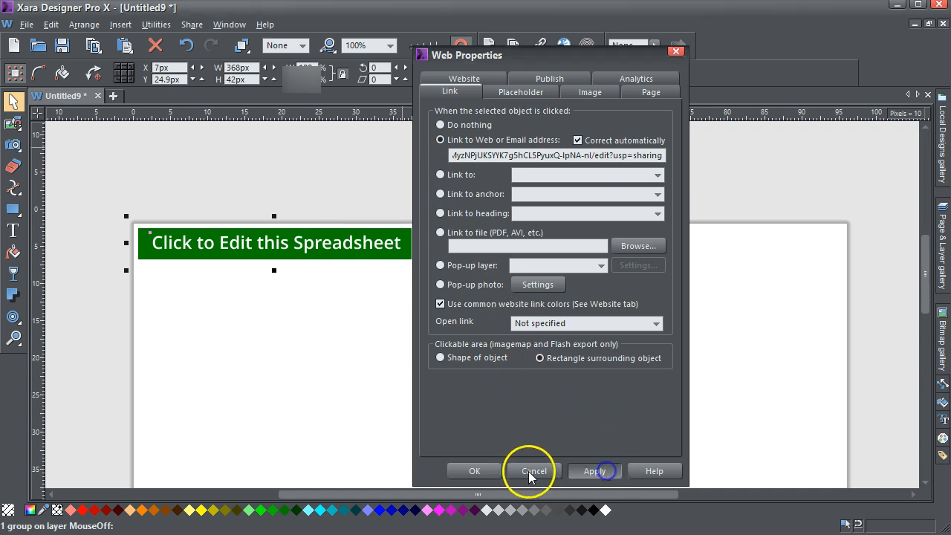
pyautogui.click(497, 474)
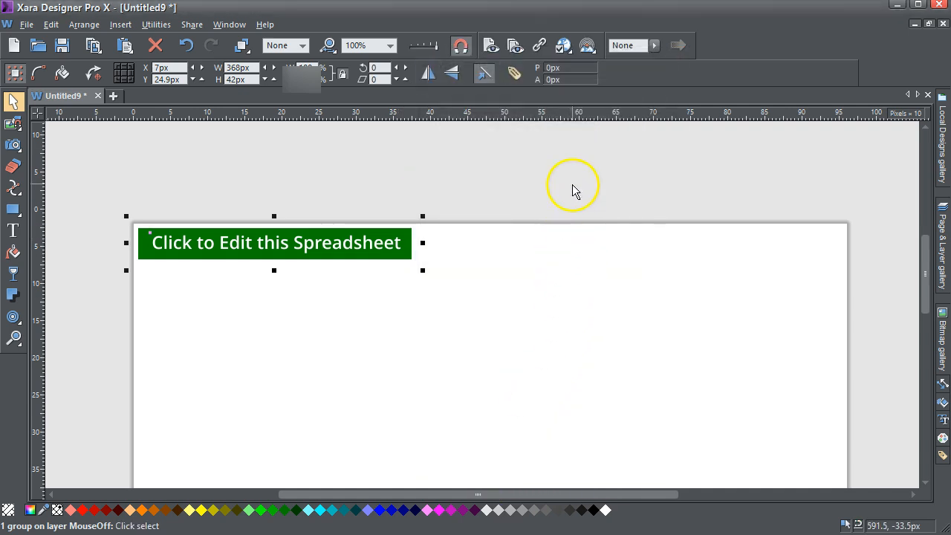
pyautogui.click(573, 185)
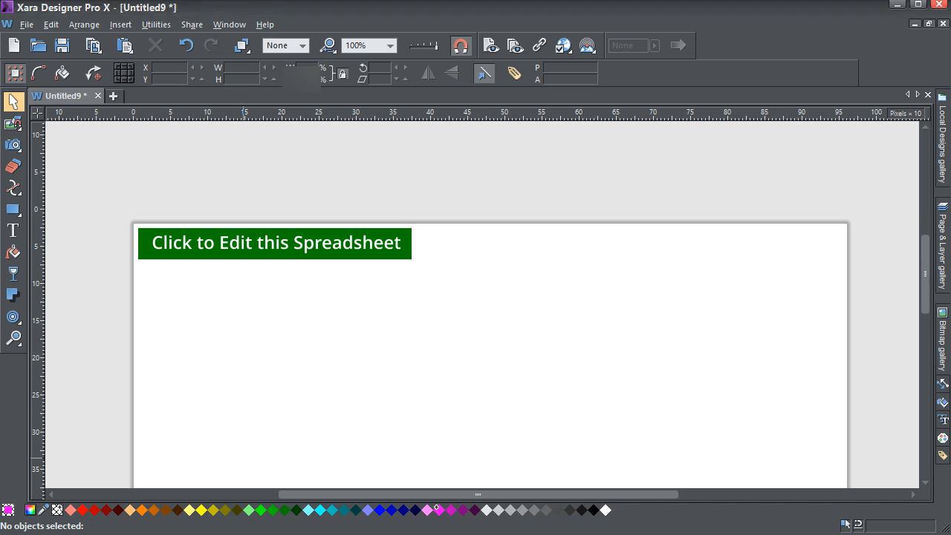
# Back in Google Sheets, publish only Sheet1 to the web as an embed and confirm the publication
pyautogui.hotkey('alt', 'Tab')
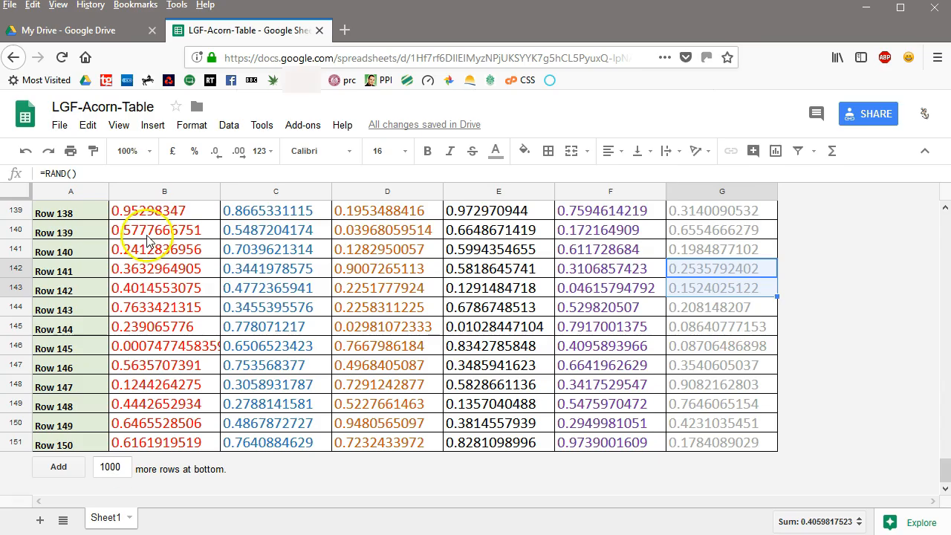
pyautogui.click(59, 126)
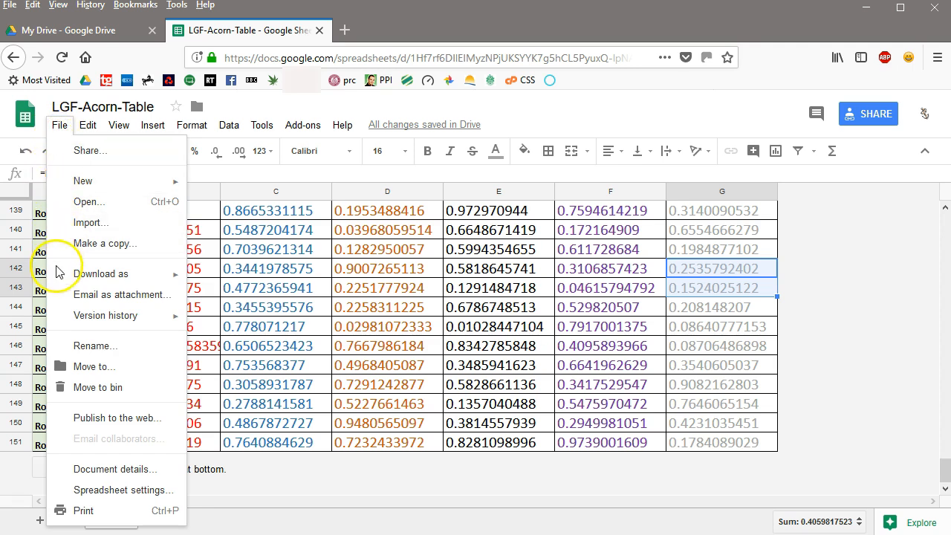
pyautogui.click(89, 418)
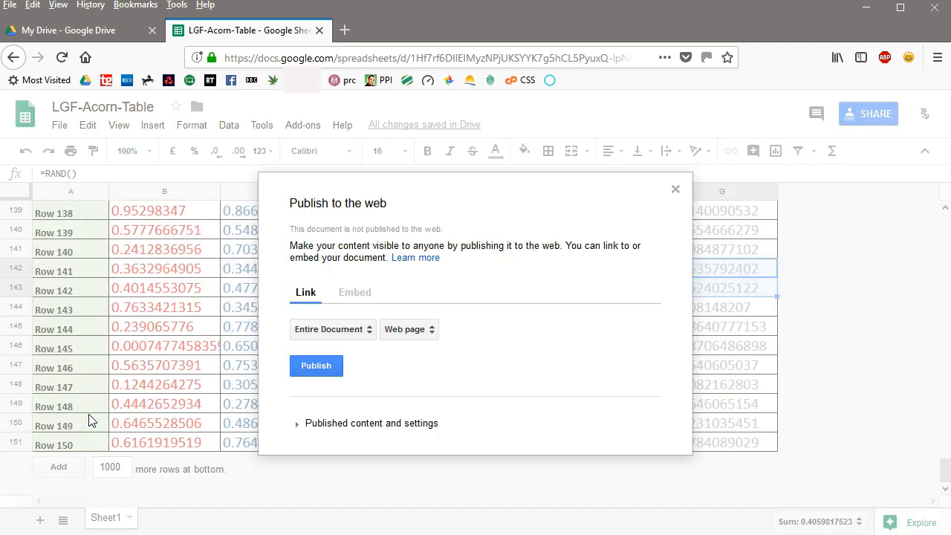
pyautogui.click(349, 301)
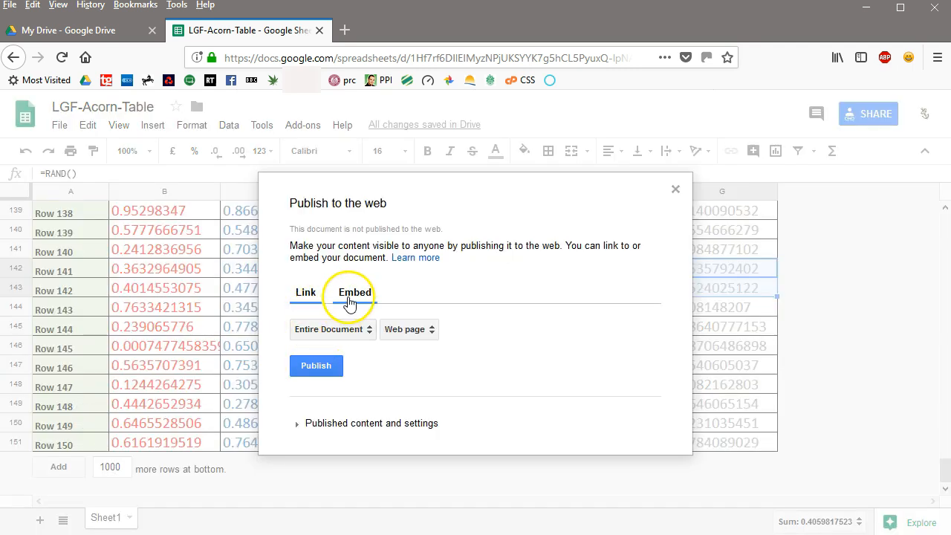
pyautogui.click(369, 332)
pyautogui.click(341, 362)
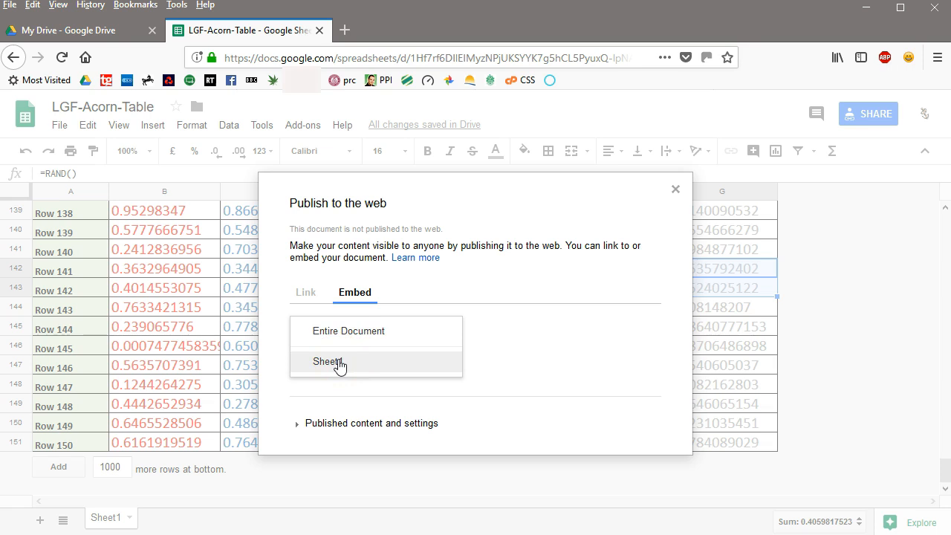
pyautogui.click(339, 361)
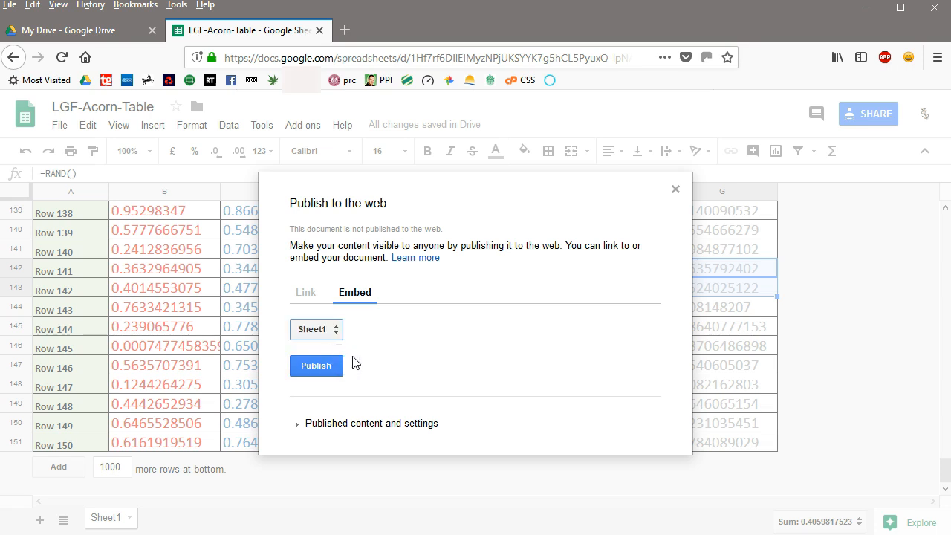
pyautogui.click(319, 368)
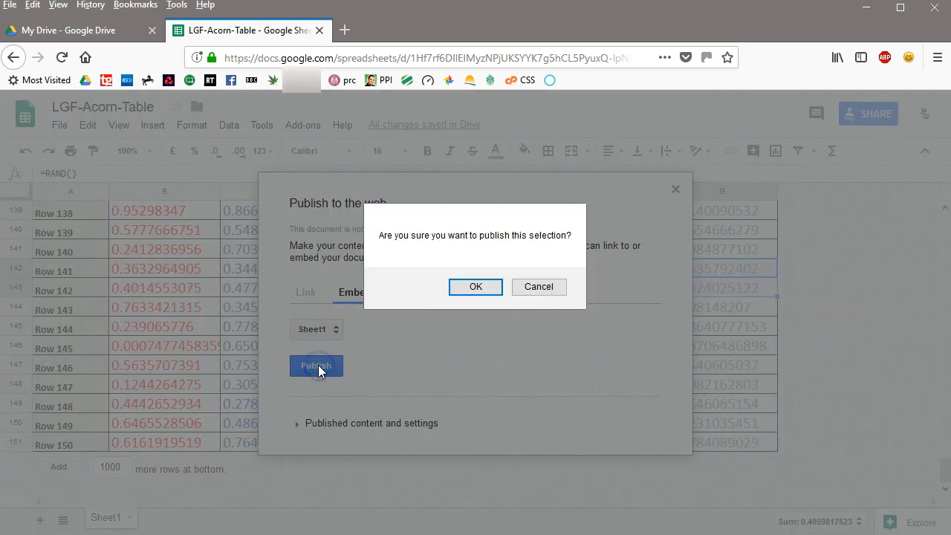
pyautogui.click(475, 288)
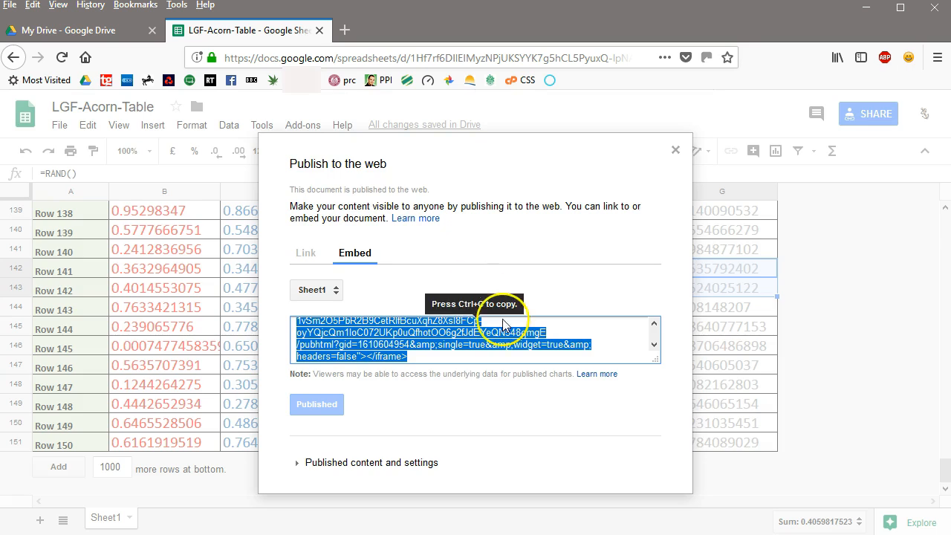
# Enlarge the embed code box and copy the complete iframe code for Sheet1
pyautogui.moveTo(657, 360); pyautogui.dragTo(672, 464)
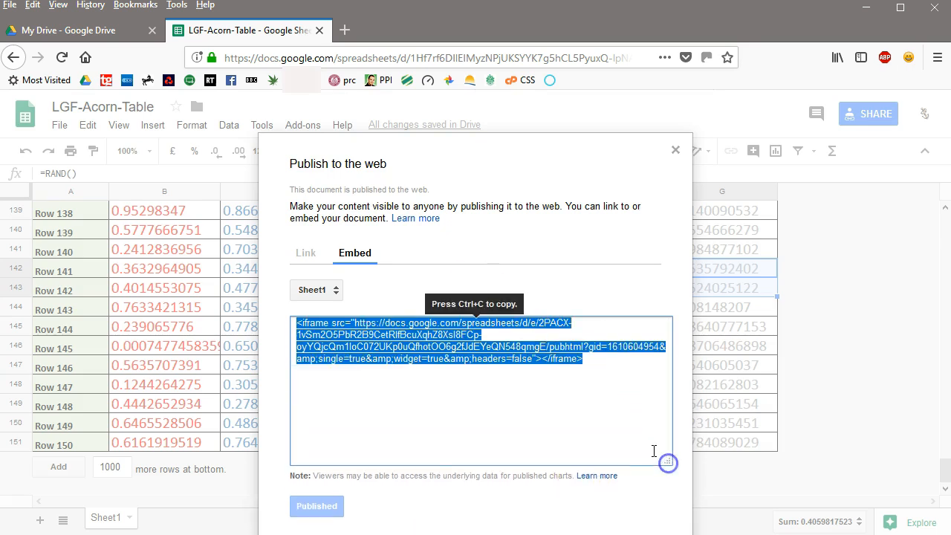
pyautogui.click(592, 361)
pyautogui.moveTo(584, 361); pyautogui.dragTo(288, 327)
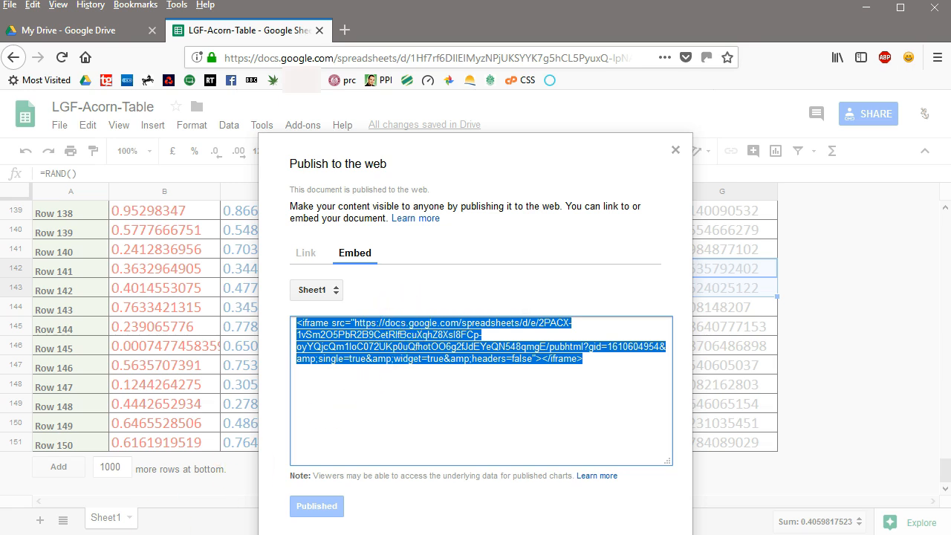
# Switch to Xara Designer Pro X, dismissing the FileZilla update notice, and draw a rectangle about 312 by 164 px just below the green button
pyautogui.hotkey('alt', 'Tab')
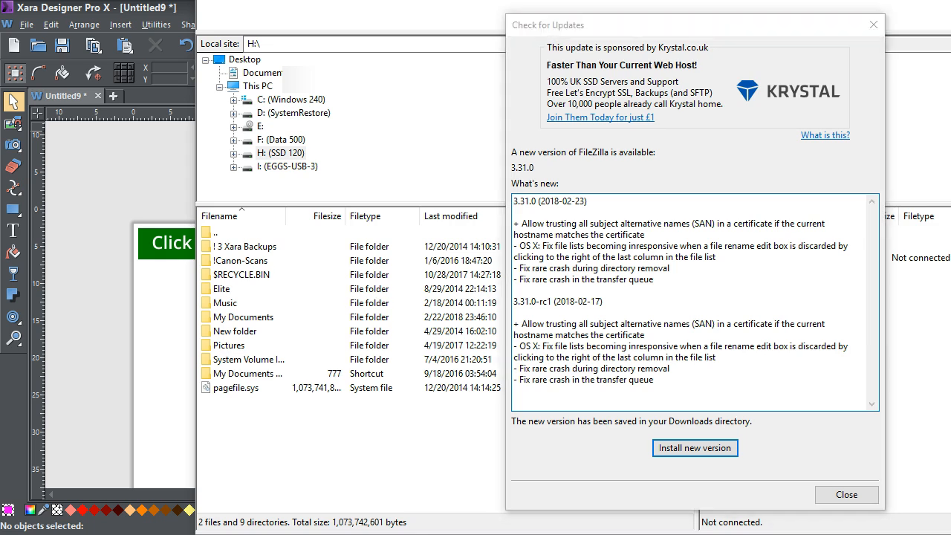
pyautogui.click(848, 497)
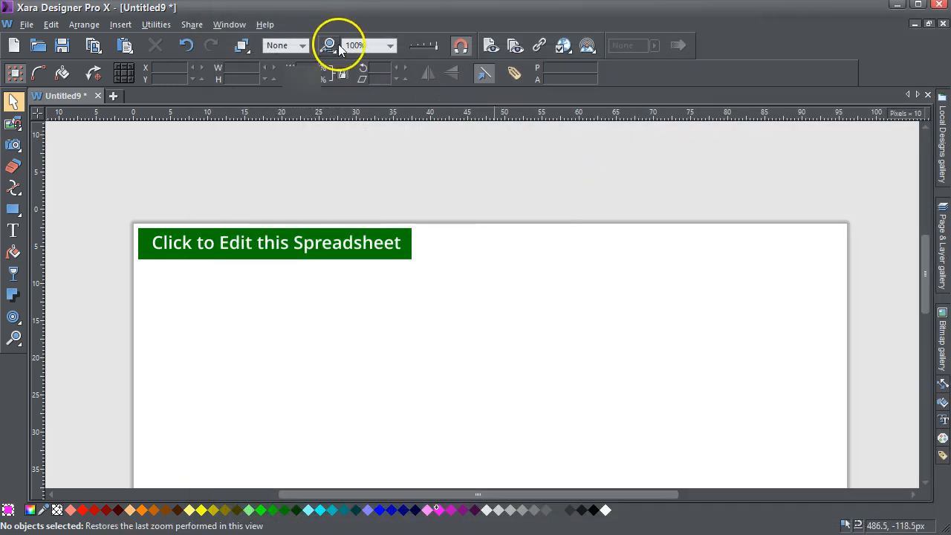
pyautogui.click(392, 45)
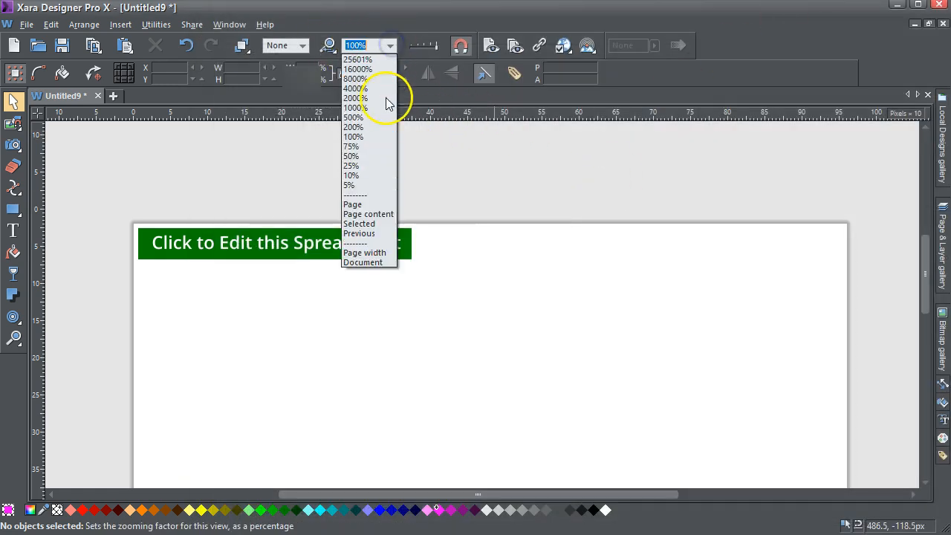
pyautogui.click(353, 165)
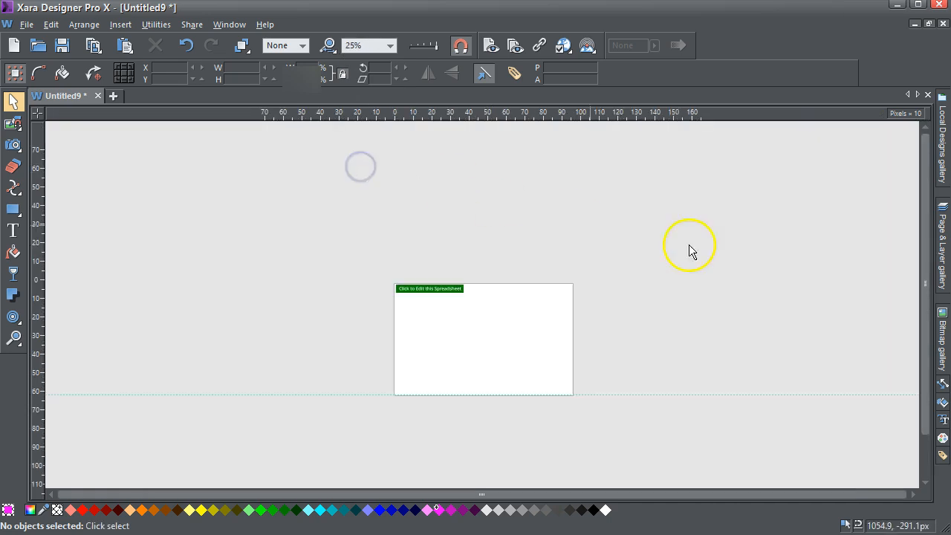
pyautogui.moveTo(923, 276); pyautogui.dragTo(924, 295)
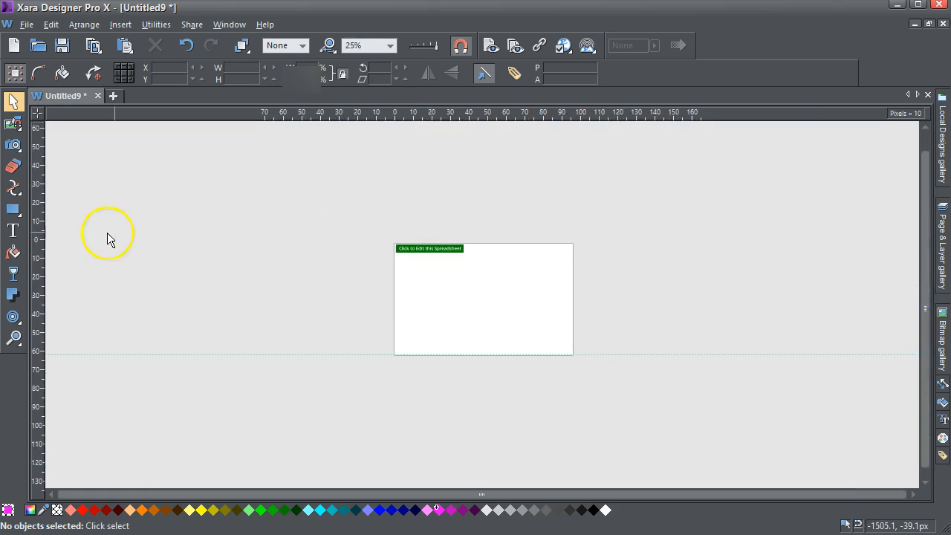
pyautogui.click(14, 210)
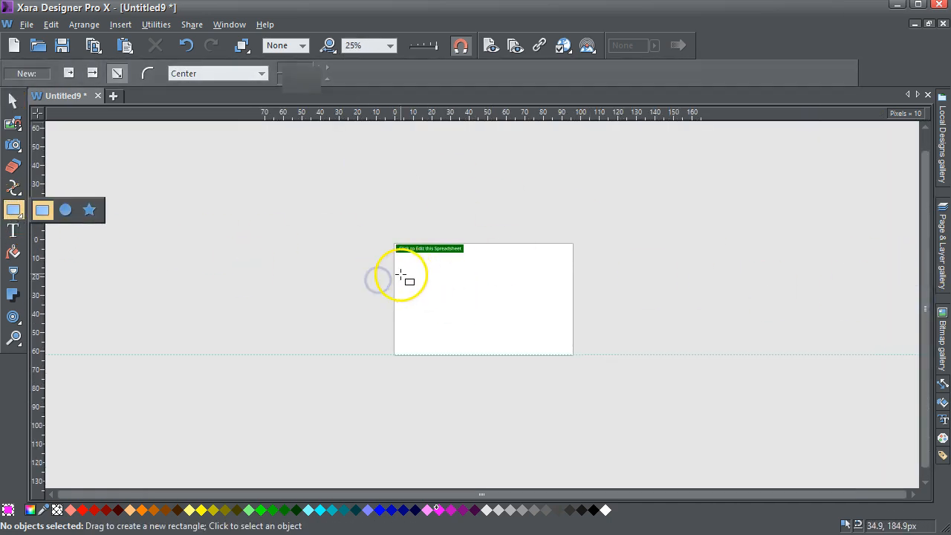
pyautogui.moveTo(399, 262); pyautogui.dragTo(456, 291)
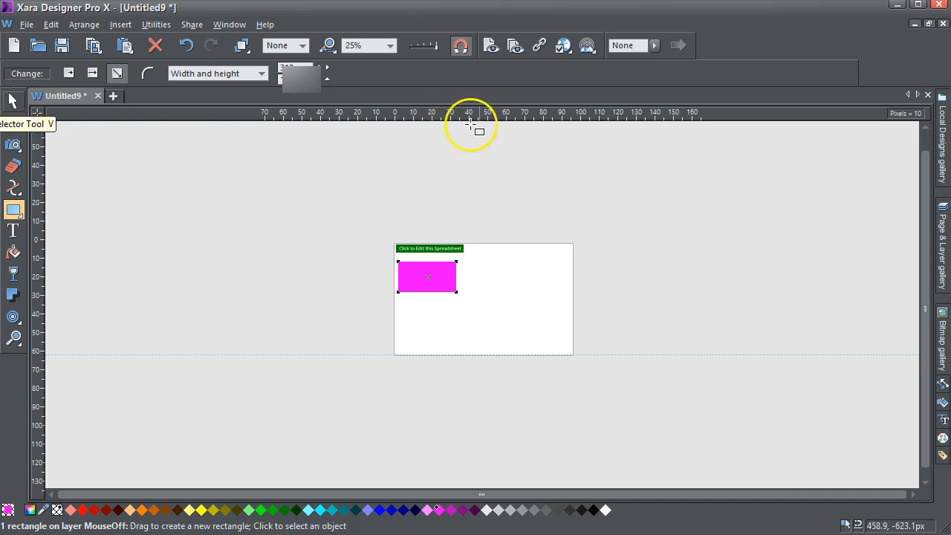
# Make the magenta rectangle a placeholder replaced with HTML body code, using the copied spreadsheet iframe code, and apply the web properties
pyautogui.click(540, 48)
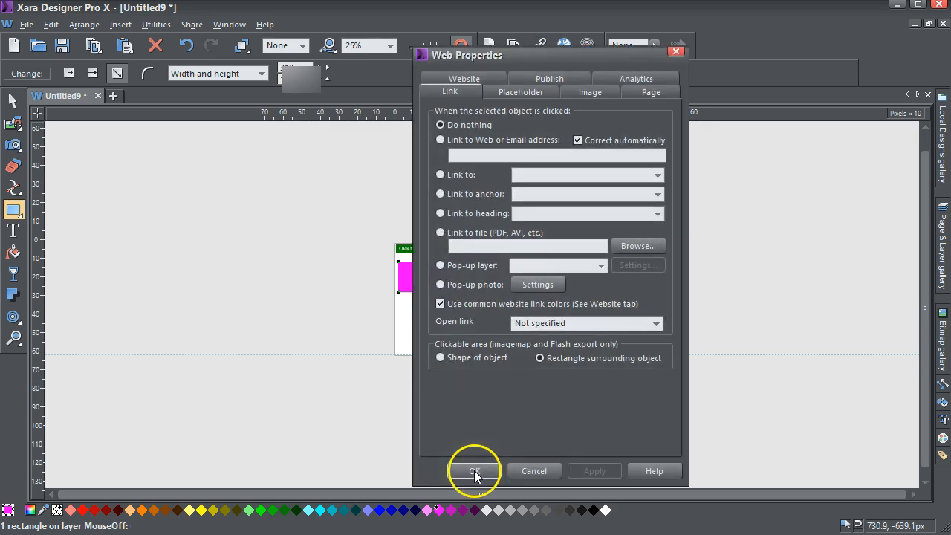
pyautogui.click(534, 92)
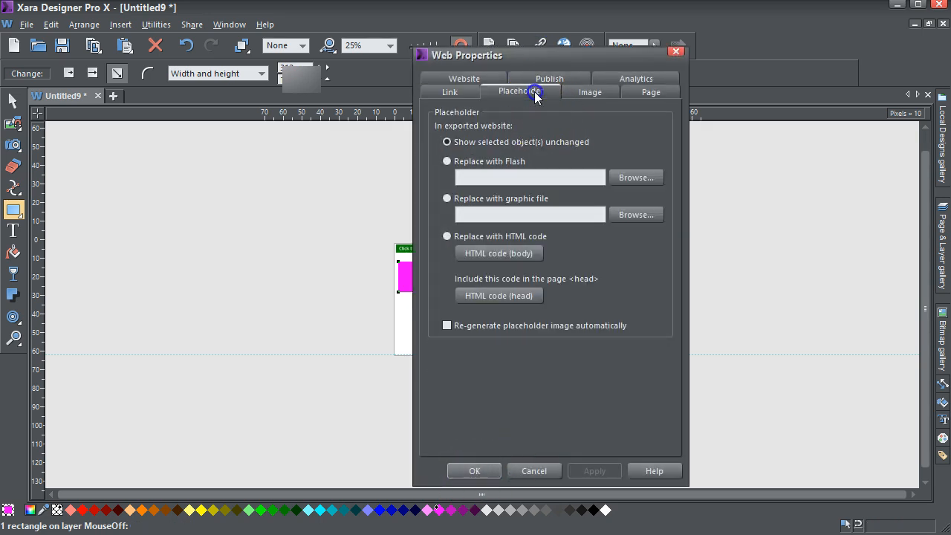
pyautogui.click(498, 253)
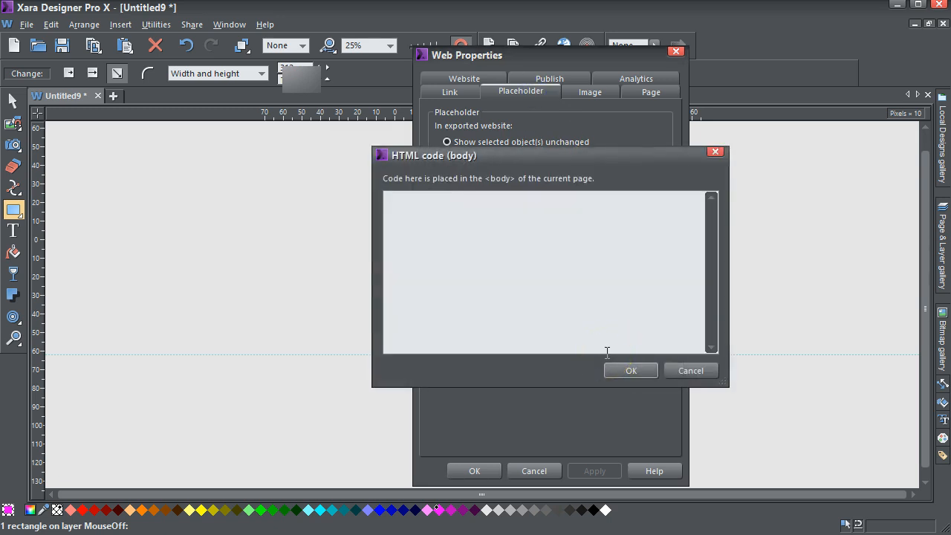
pyautogui.hotkey('ctrl', 'v')
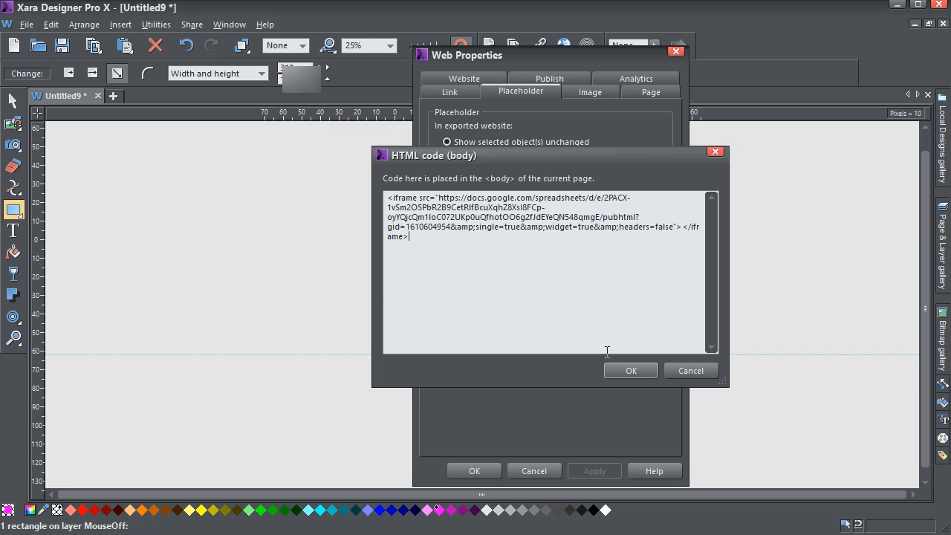
pyautogui.click(643, 376)
pyautogui.click(599, 471)
pyautogui.click(481, 474)
pyautogui.click(490, 472)
# Preview the web page, scroll the embedded table down and sideways, and close the preview
pyautogui.click(493, 46)
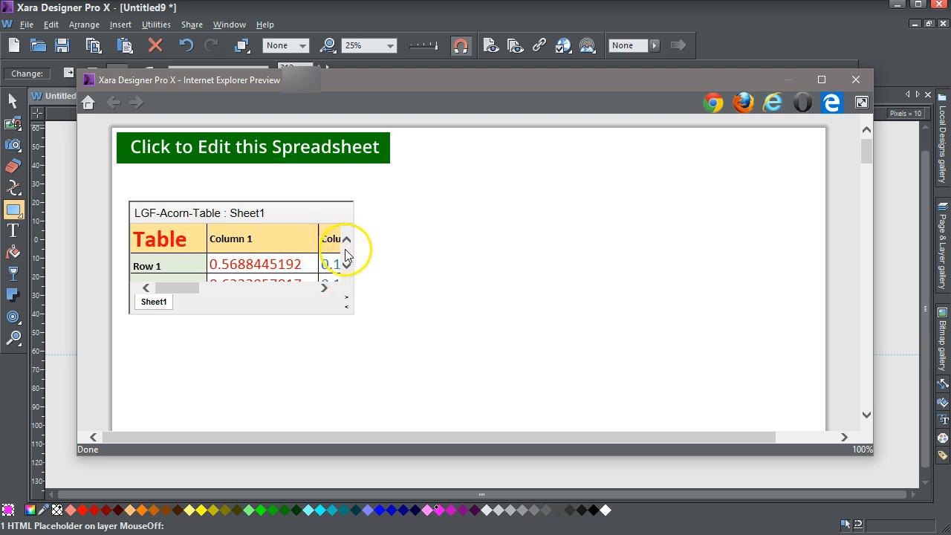
pyautogui.click(346, 266)
pyautogui.click(345, 266)
pyautogui.click(326, 288)
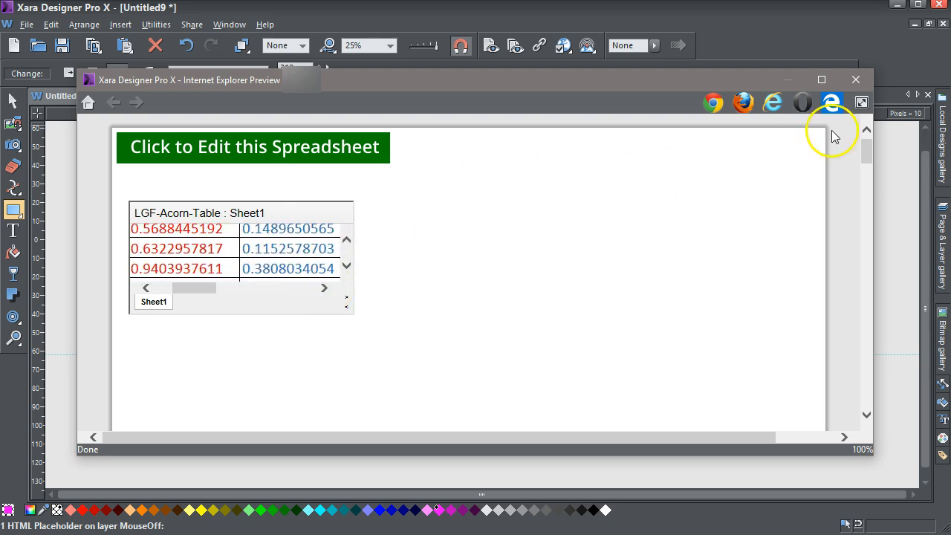
pyautogui.click(857, 80)
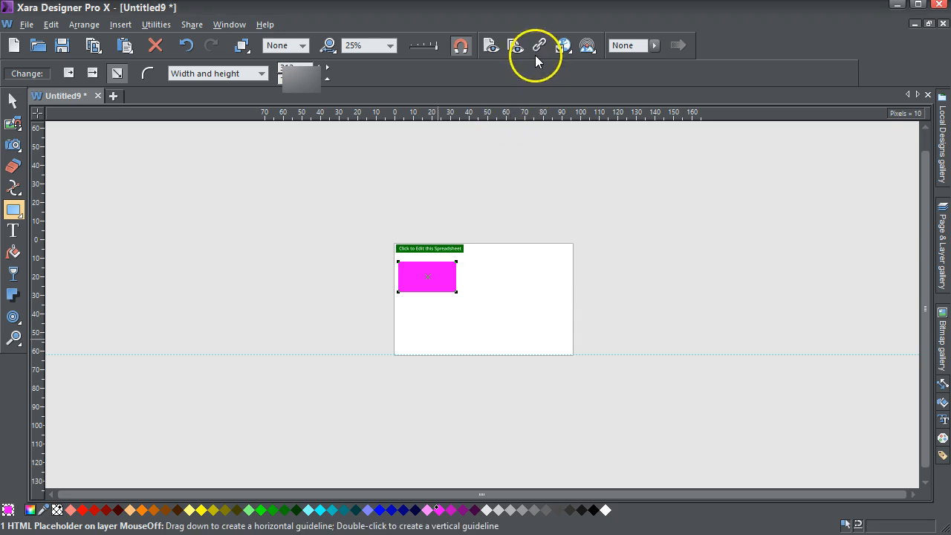
# Add width=760 height=300 scrolling=no frameborder=0 marginheight=0 marginwidth=0 to the opening iframe tag in the magenta placeholder's HTML body code
pyautogui.click(13, 102)
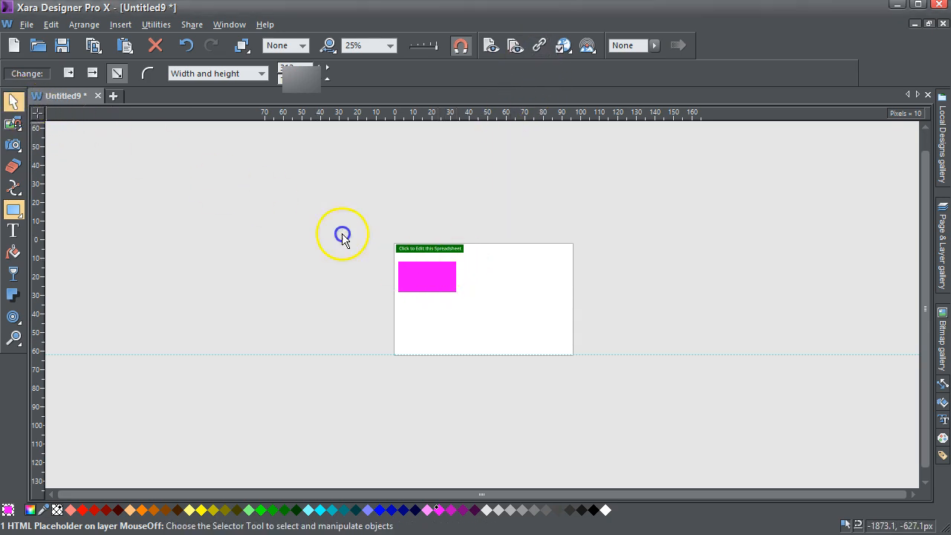
pyautogui.click(445, 277)
pyautogui.click(500, 306)
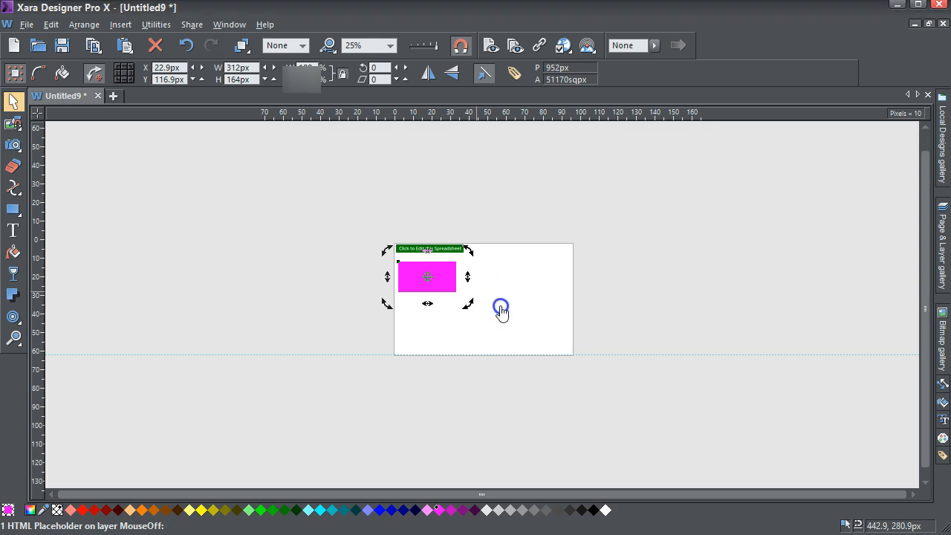
pyautogui.click(474, 471)
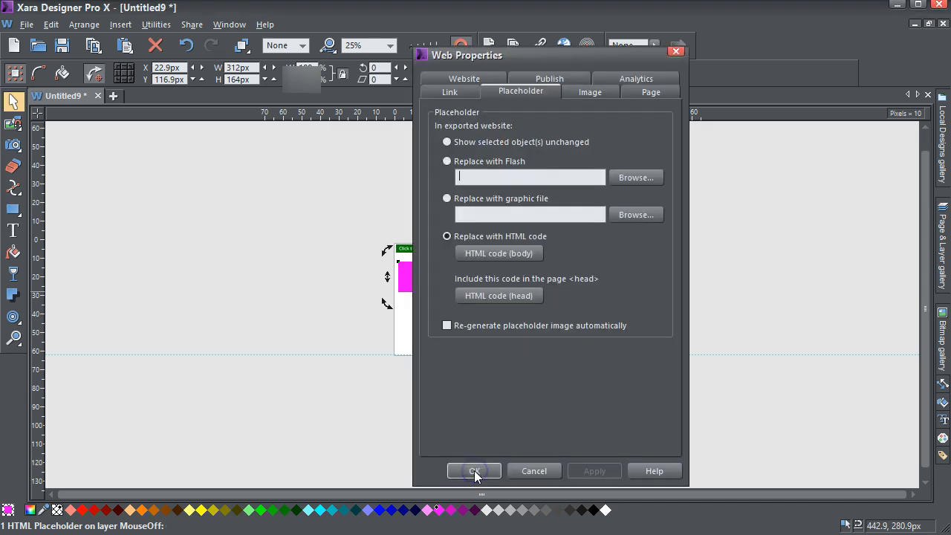
pyautogui.click(524, 254)
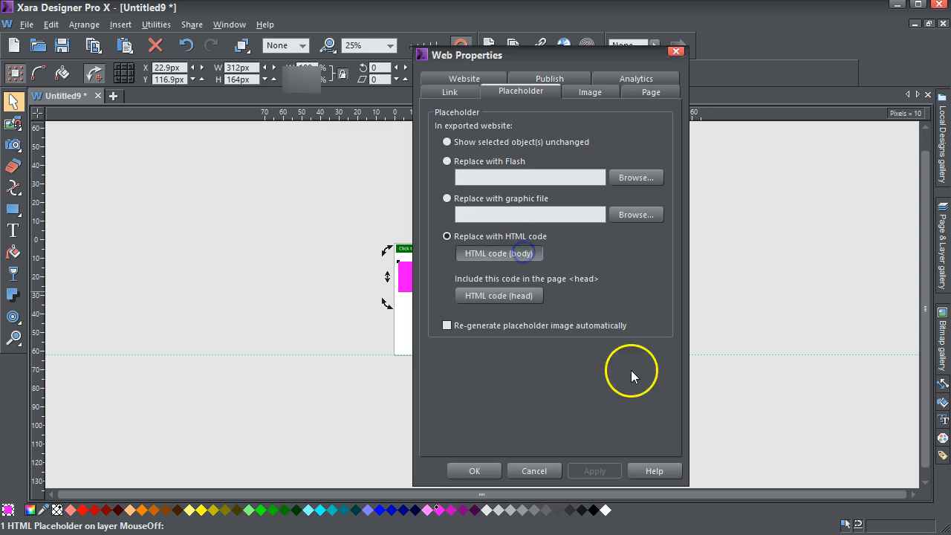
pyautogui.click(536, 252)
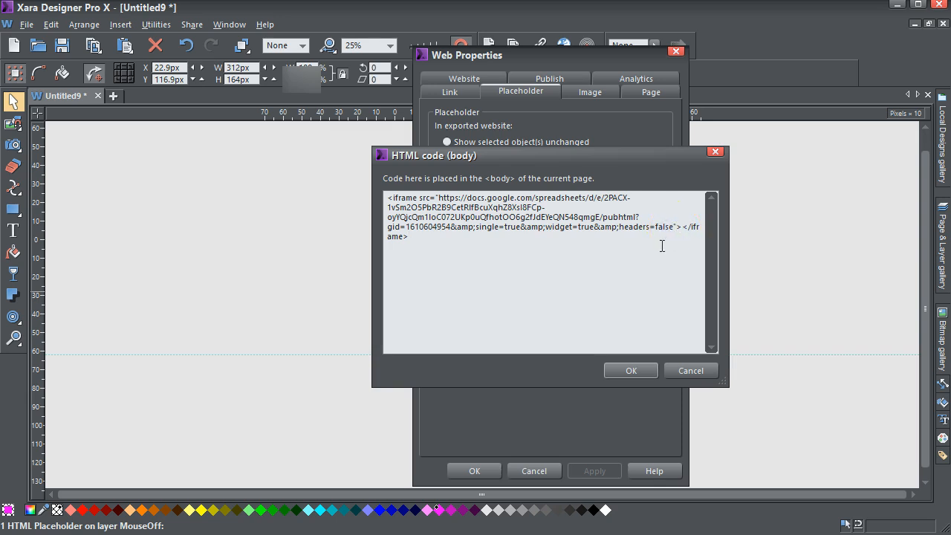
pyautogui.write('width=760 height=300 scrolling=no frameborder=0 marginheight=0 marginwidth=0')
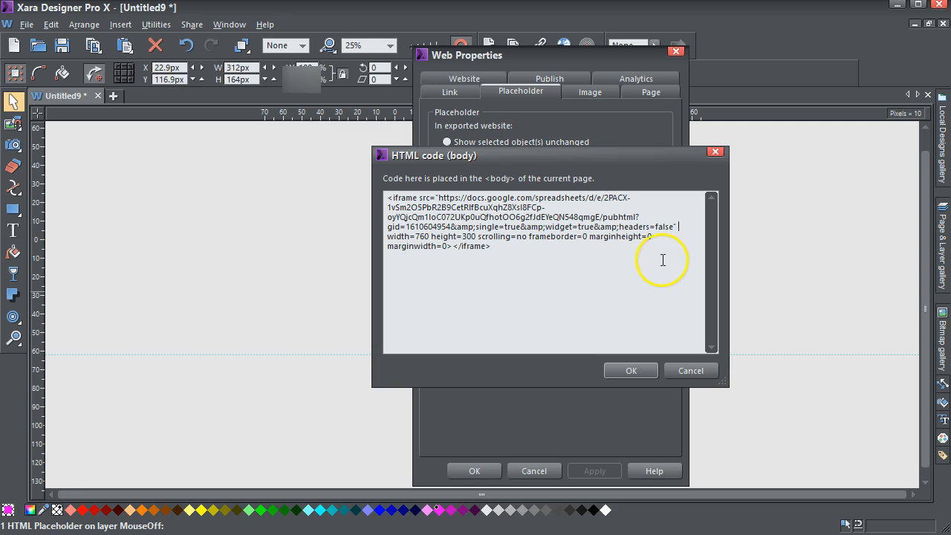
pyautogui.click(630, 371)
pyautogui.click(594, 473)
pyautogui.click(476, 469)
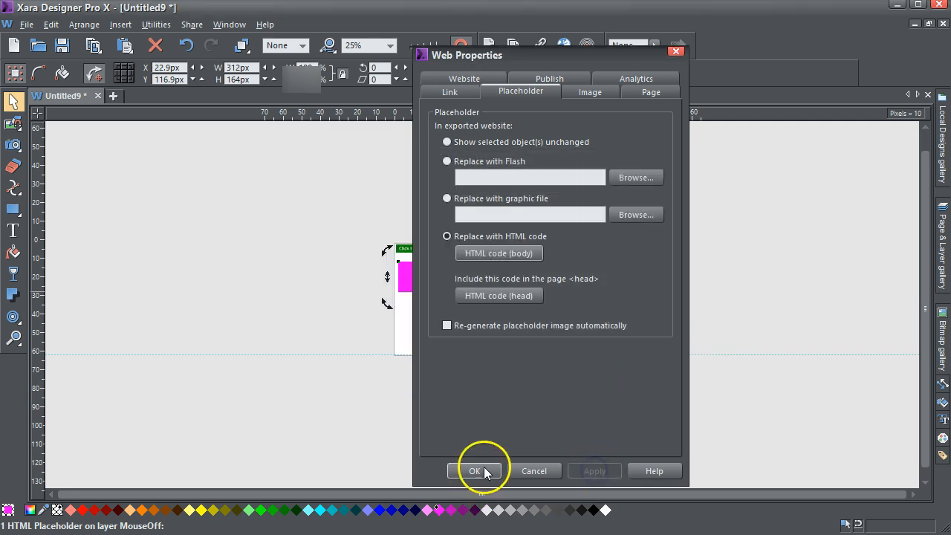
# Preview the page again to check the resized spreadsheet embed, and close the preview
pyautogui.click(490, 55)
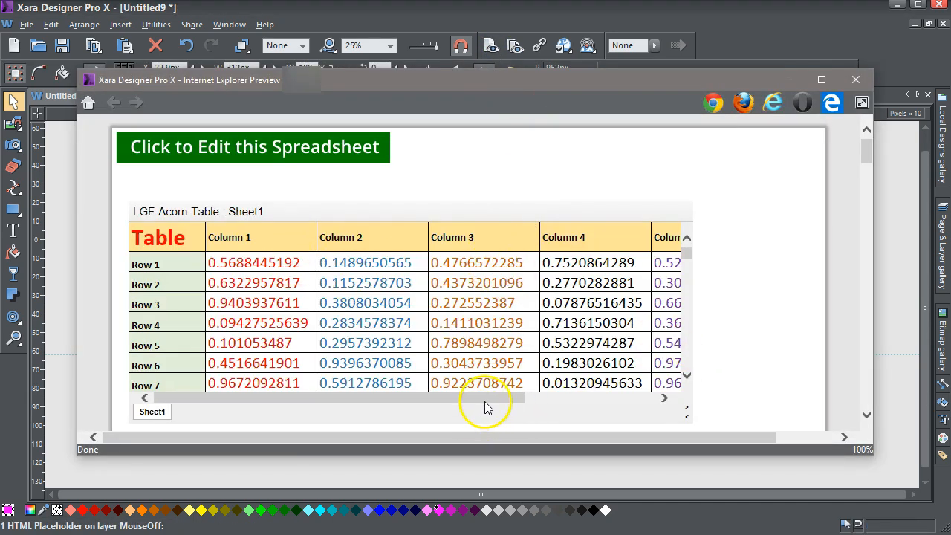
pyautogui.moveTo(486, 404); pyautogui.dragTo(488, 385)
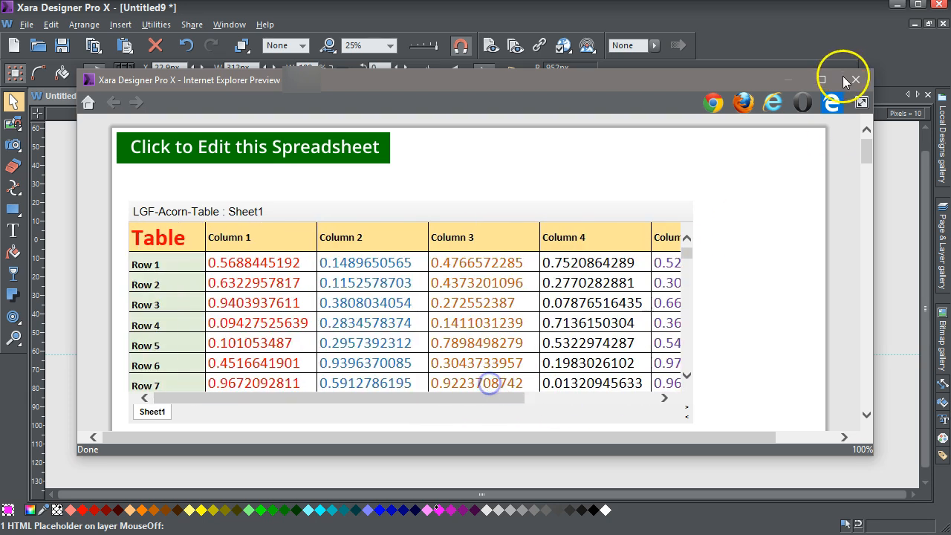
pyautogui.click(856, 79)
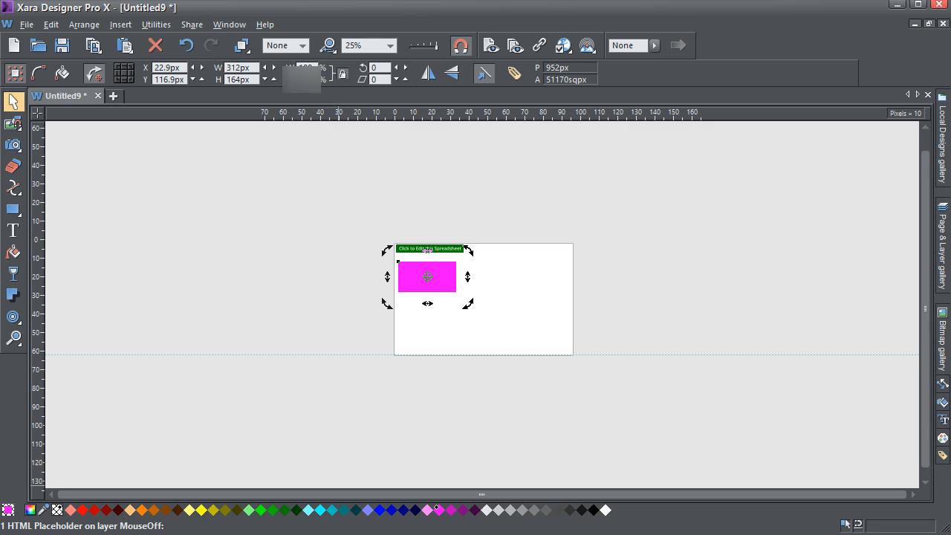
# In Google Sheets, close the publishing dialog, capture a screenshot showing the table from its header row, and minimize the browser
pyautogui.hotkey('alt', 'Tab')
pyautogui.click(678, 153)
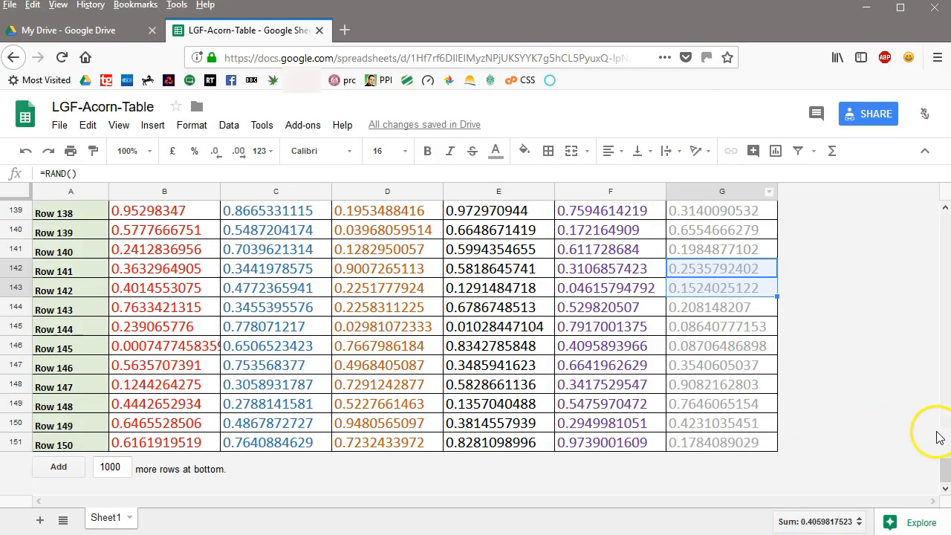
pyautogui.moveTo(945, 475); pyautogui.dragTo(946, 217)
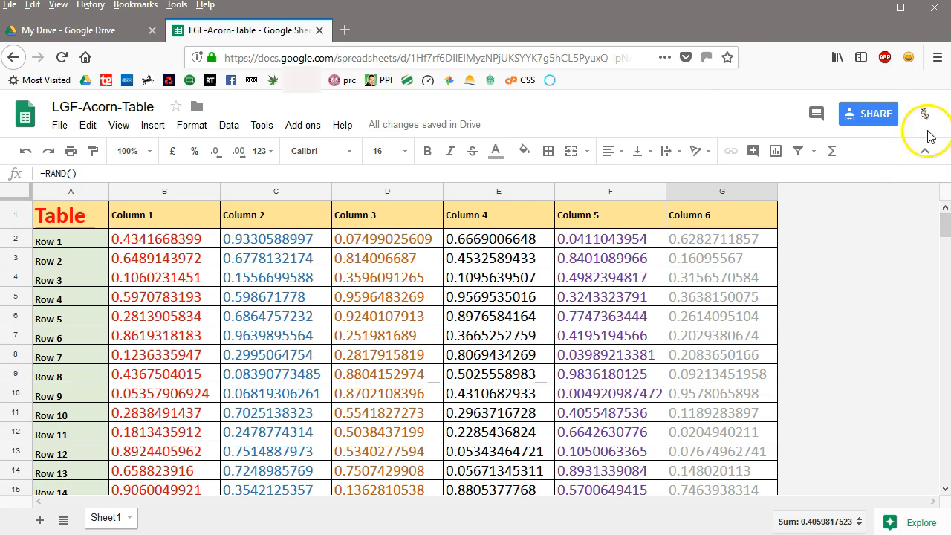
pyautogui.click(866, 8)
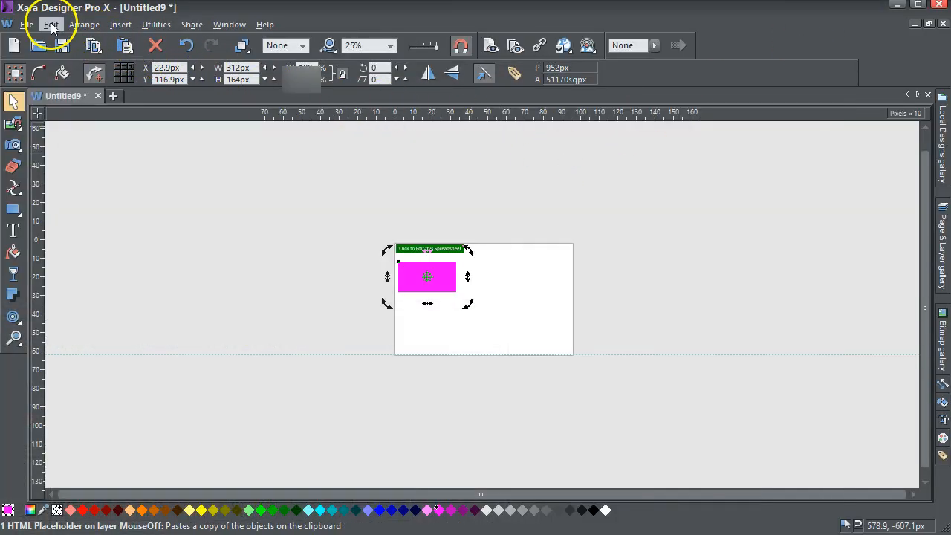
# Paste the captured spreadsheet screenshot onto the Xara Designer Pro X page
pyautogui.click(74, 26)
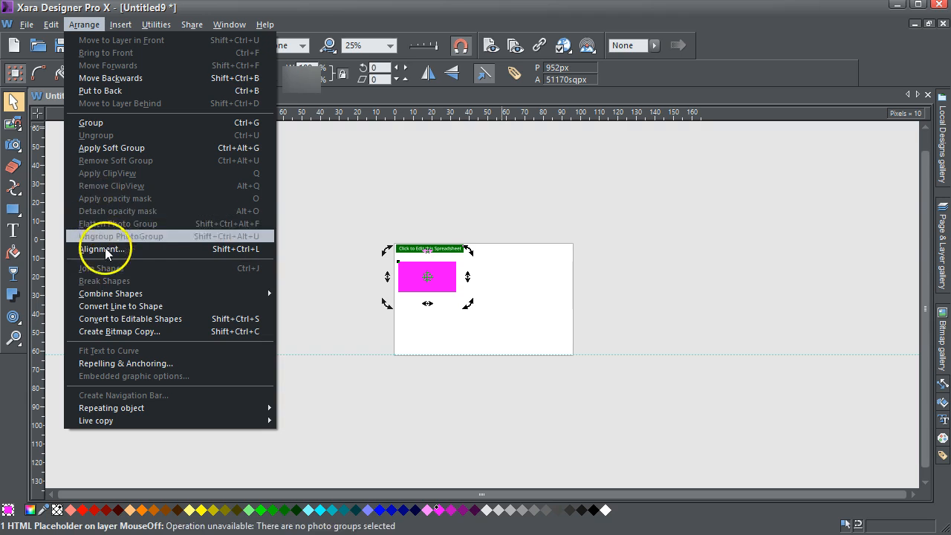
pyautogui.click(220, 28)
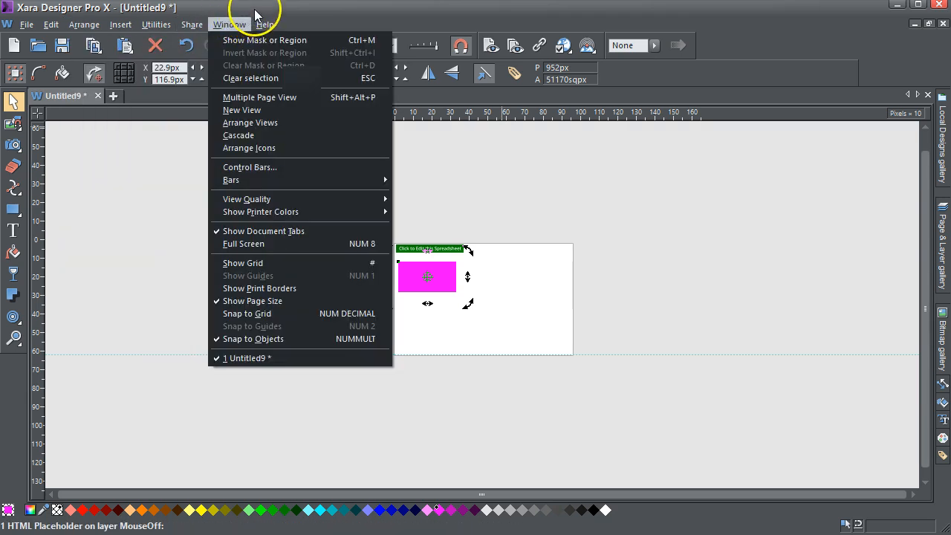
pyautogui.click(240, 9)
pyautogui.hotkey('ctrl', 'v')
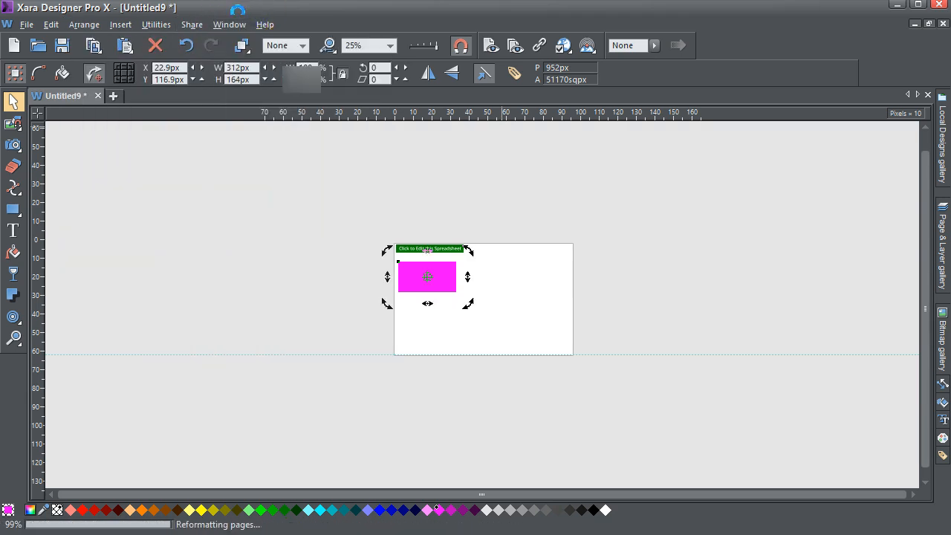
# Draw a rectangle over the header, Row 1 and Row 2 of the table screenshot, spanning columns A to G
pyautogui.click(13, 338)
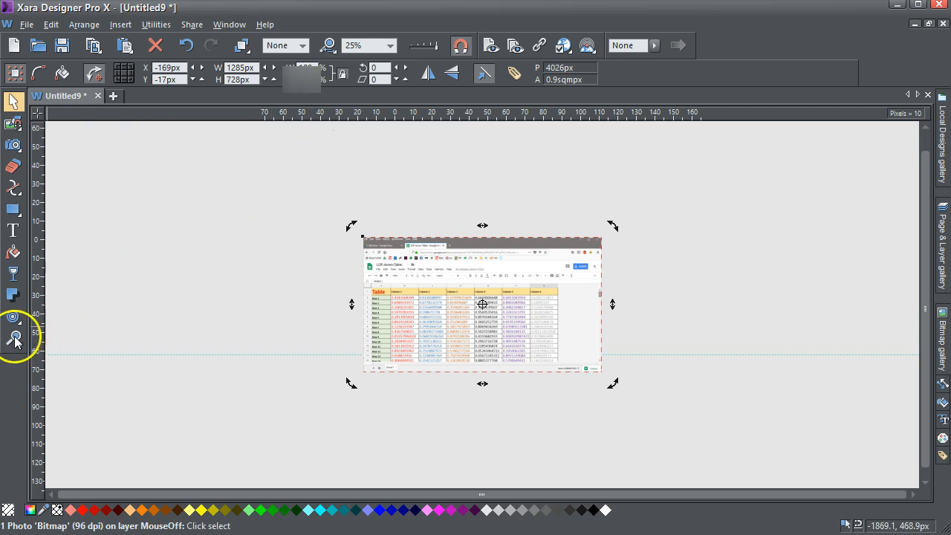
pyautogui.moveTo(361, 276); pyautogui.dragTo(577, 373)
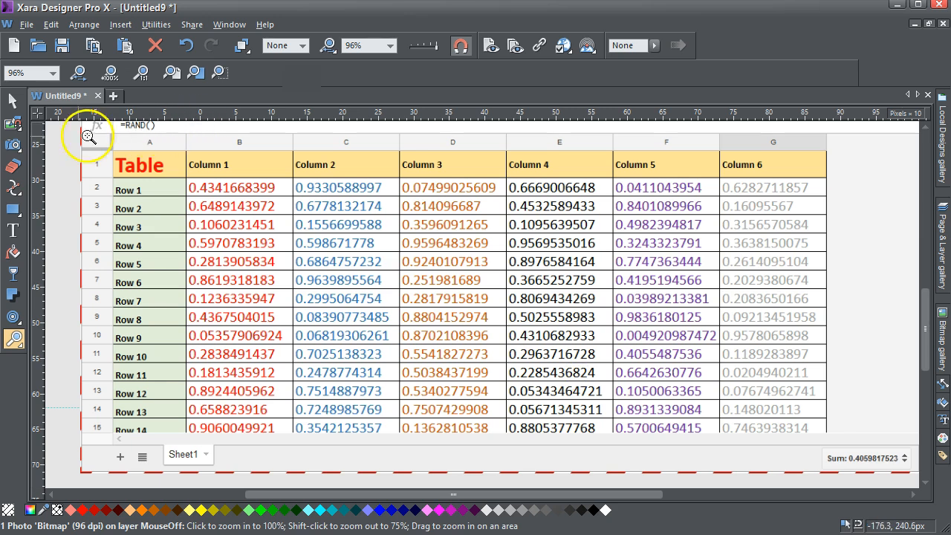
pyautogui.click(13, 209)
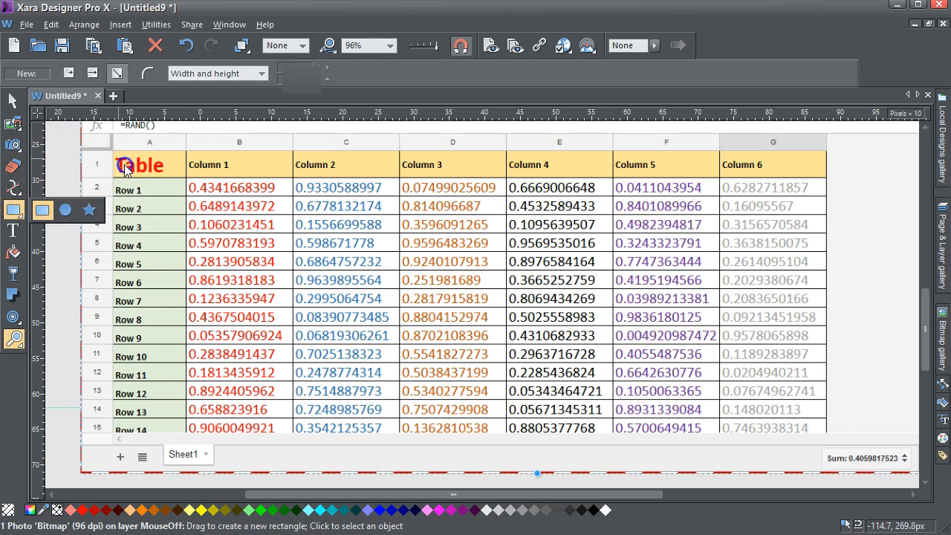
pyautogui.moveTo(118, 152); pyautogui.dragTo(827, 215)
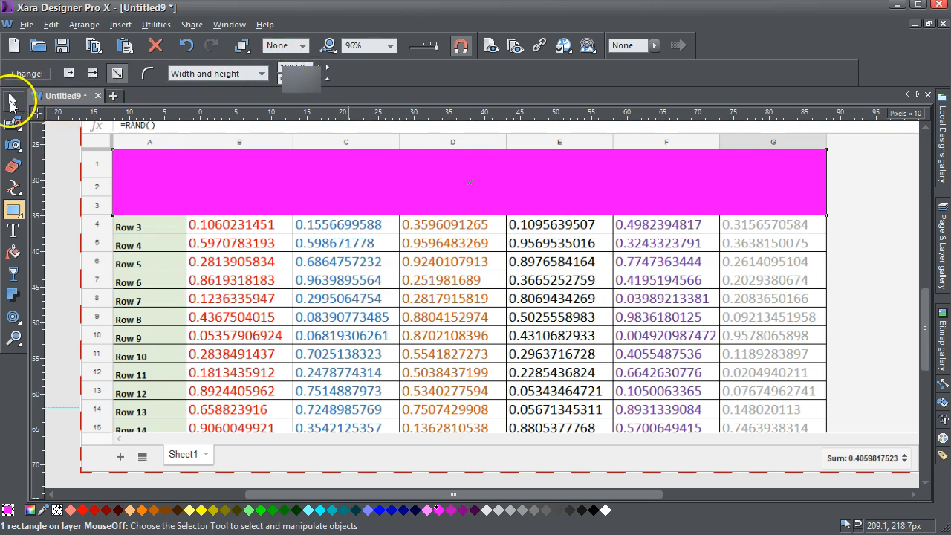
# Delete the magenta measuring rectangle and the pasted spreadsheet screenshot from the page
pyautogui.click(12, 104)
pyautogui.click(186, 196)
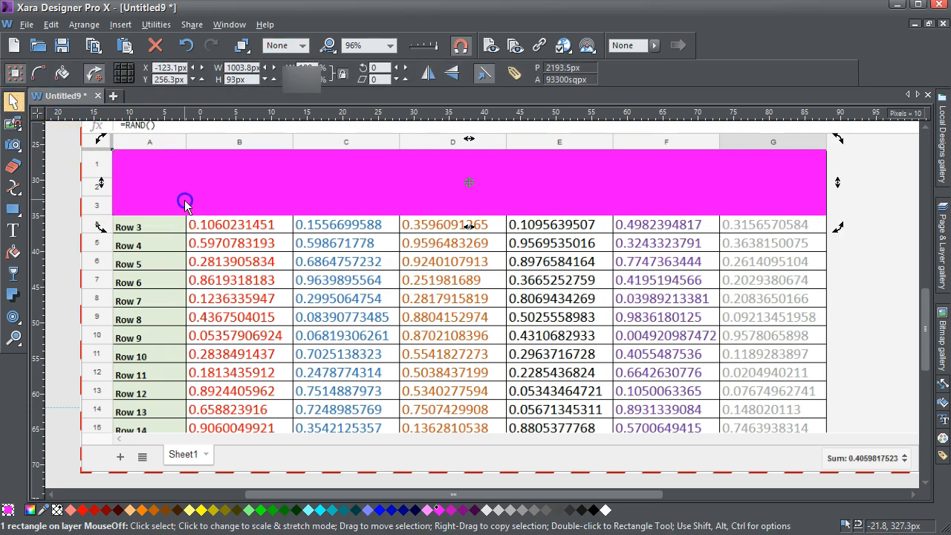
pyautogui.press('Delete')
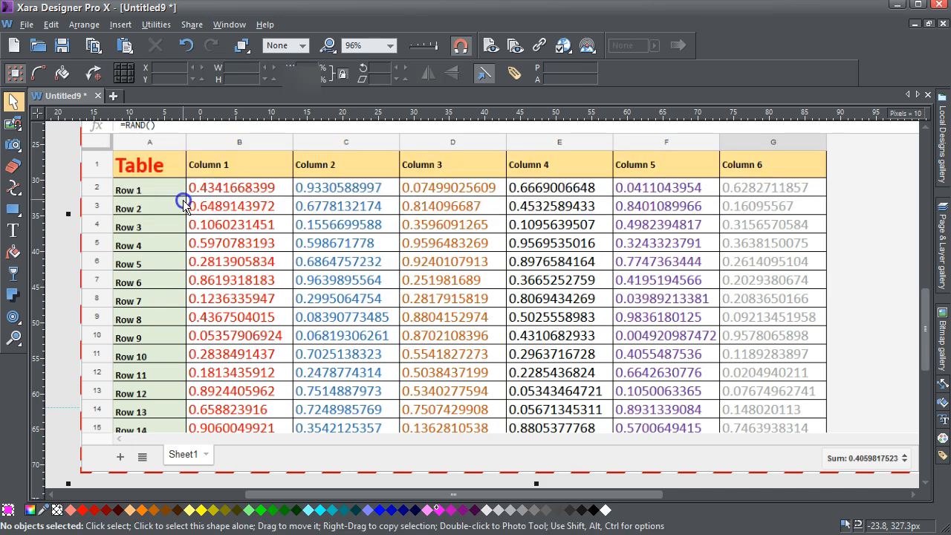
pyautogui.click(184, 205)
# Set the spreadsheet placeholder's width to 1010 px and widen the page to about 1046 px
pyautogui.click(286, 159)
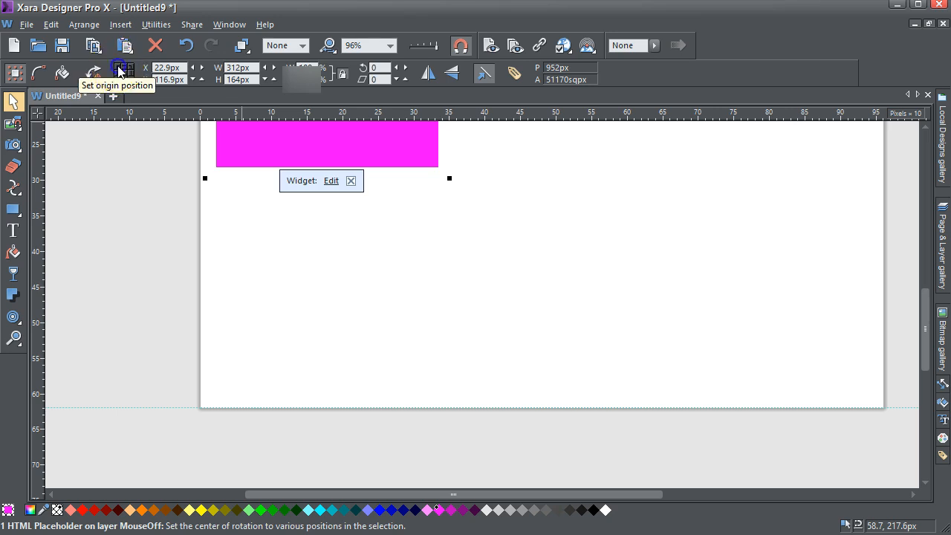
pyautogui.click(252, 67)
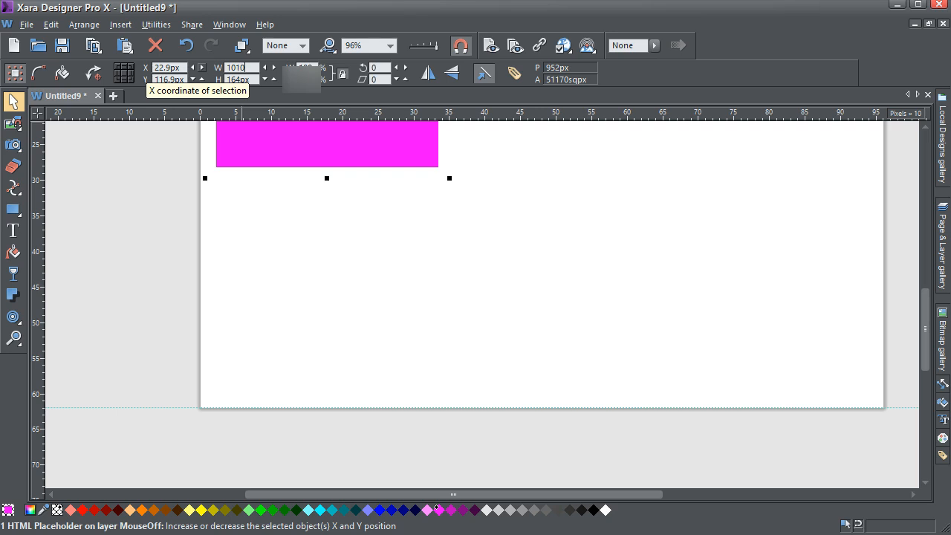
pyautogui.press('Return')
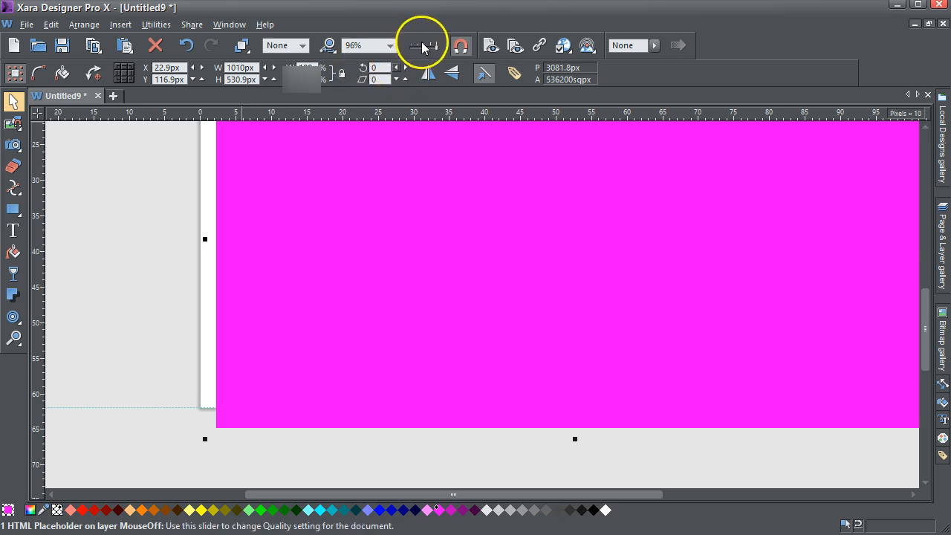
pyautogui.click(391, 46)
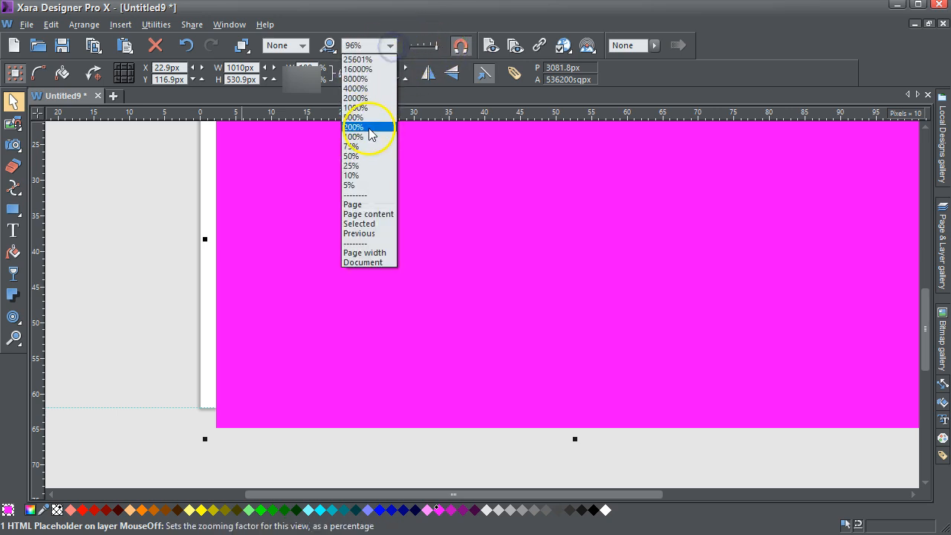
pyautogui.click(367, 156)
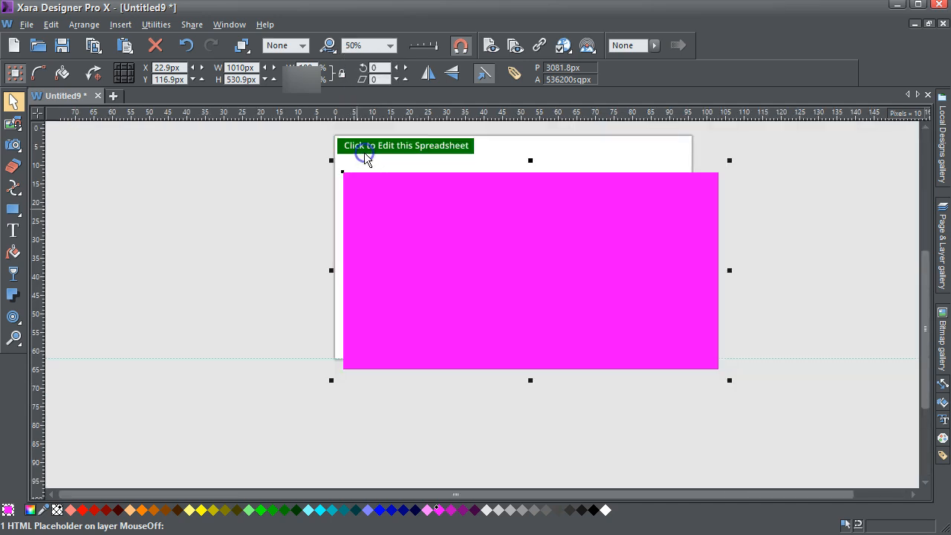
pyautogui.moveTo(692, 159); pyautogui.dragTo(724, 158)
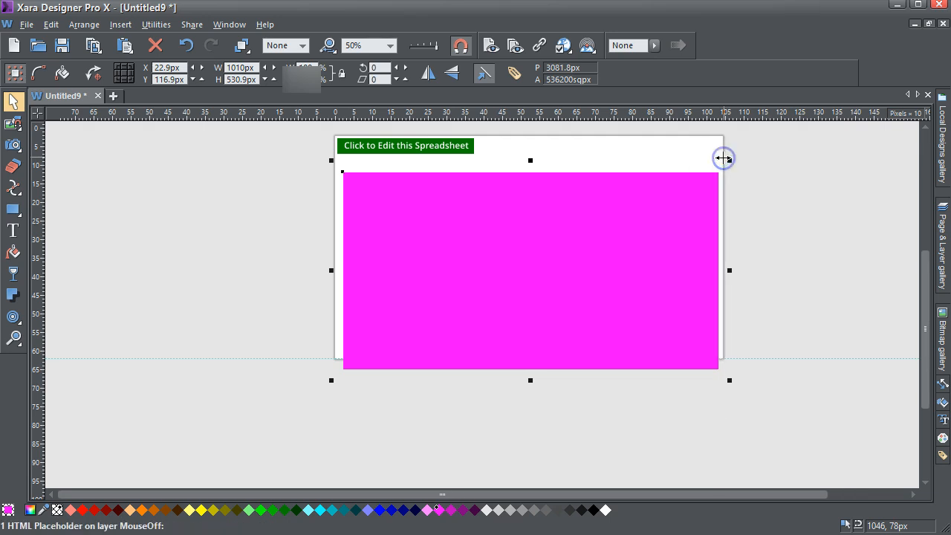
# Preview the widened page to check the spreadsheet embed, and close the preview
pyautogui.click(490, 45)
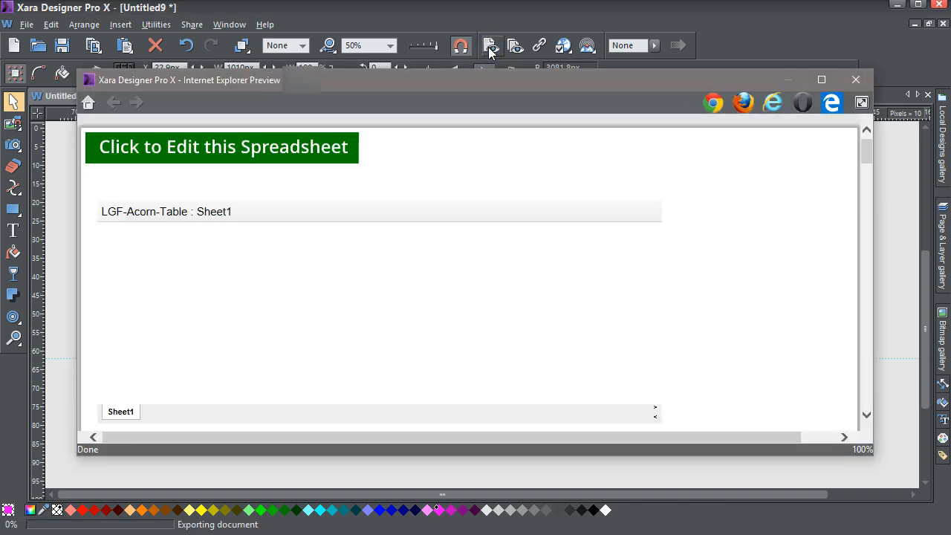
pyautogui.moveTo(658, 260); pyautogui.dragTo(651, 240)
pyautogui.click(848, 84)
# Set the iframe width to 1010 in the placeholder's HTML body code and confirm the web properties
pyautogui.click(508, 255)
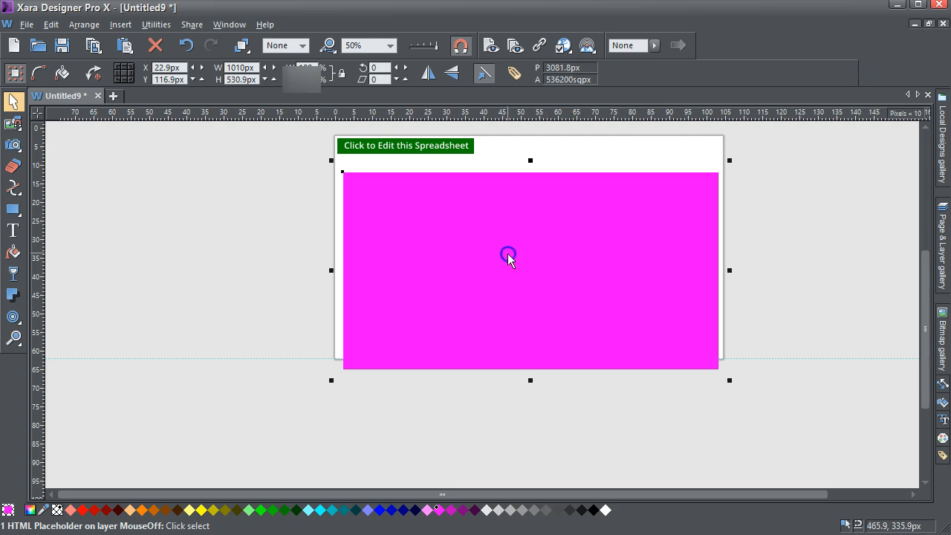
pyautogui.click(586, 383)
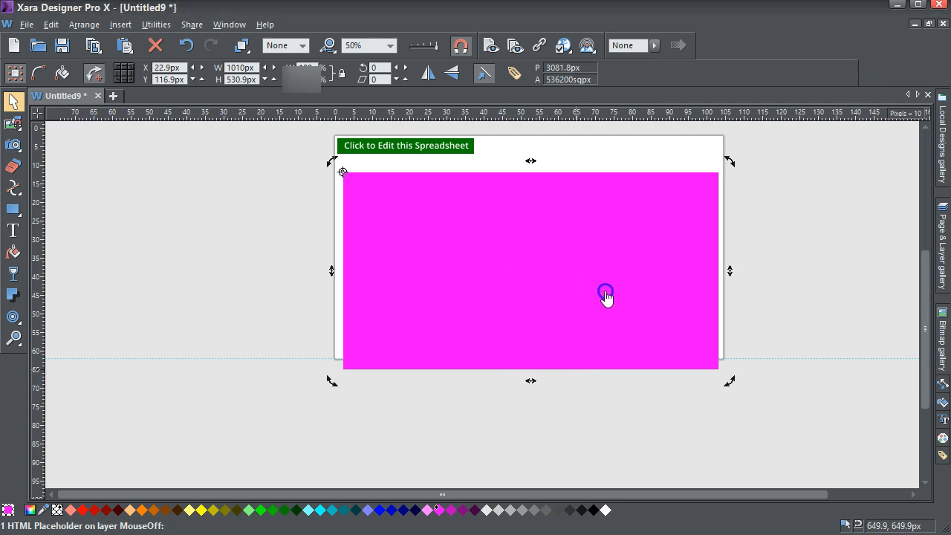
pyautogui.click(526, 253)
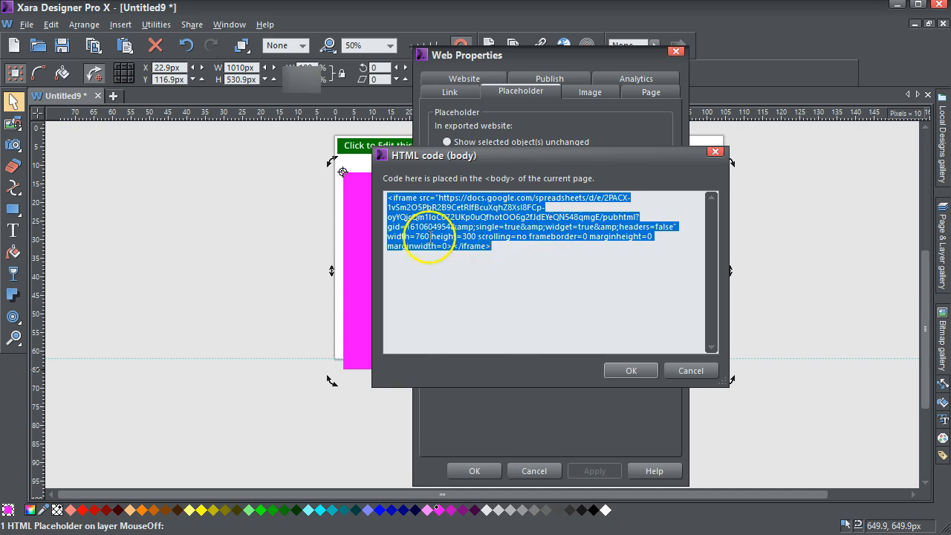
pyautogui.click(430, 237)
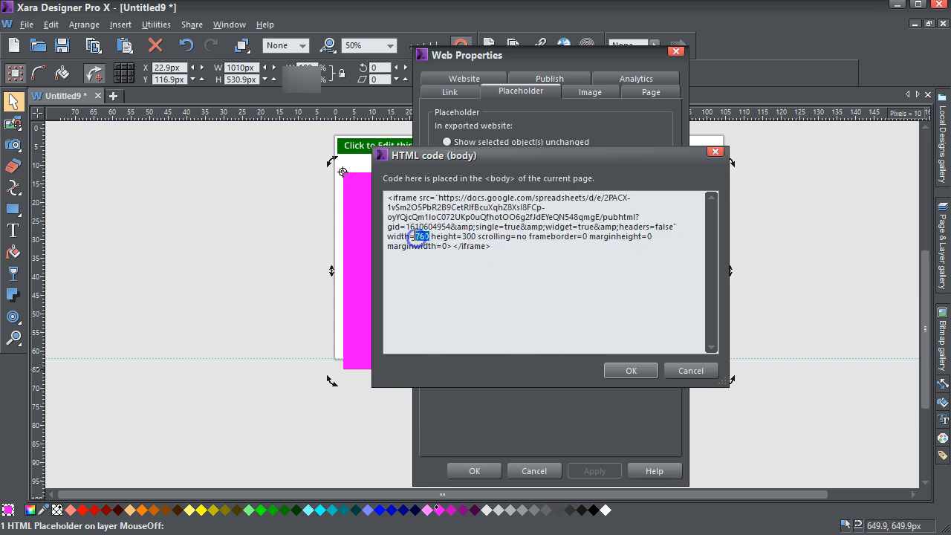
pyautogui.write('1010')
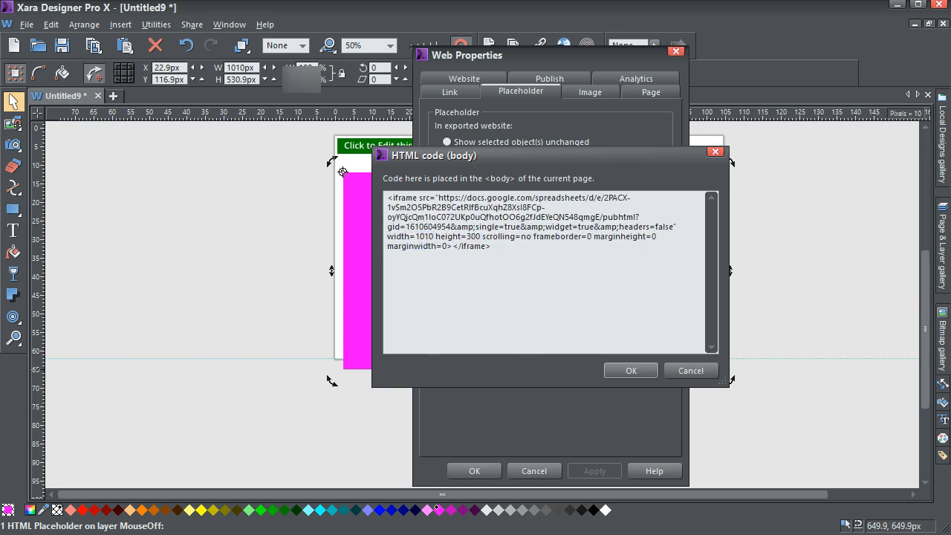
pyautogui.click(631, 370)
pyautogui.click(599, 471)
pyautogui.click(475, 471)
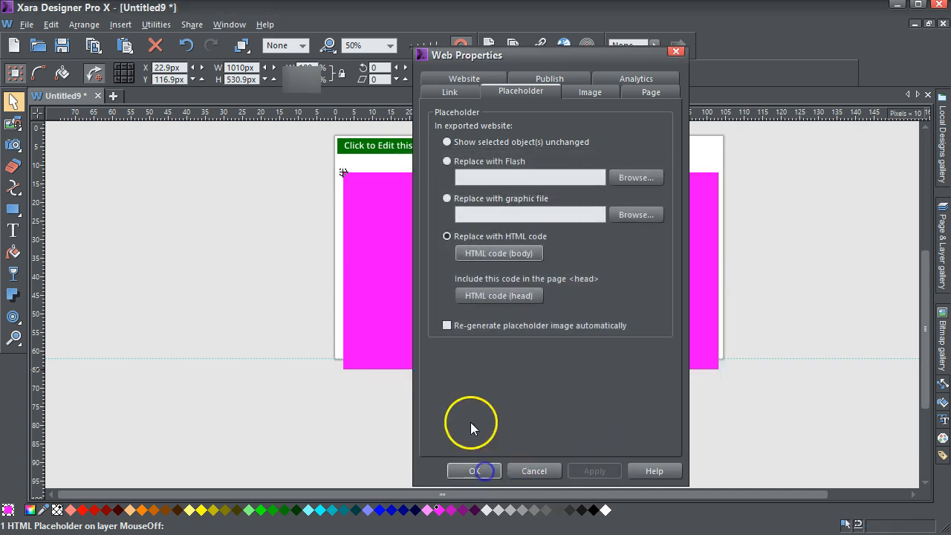
# Preview the page to check how the table columns fit at the 1010 iframe width, and close the preview
pyautogui.click(490, 46)
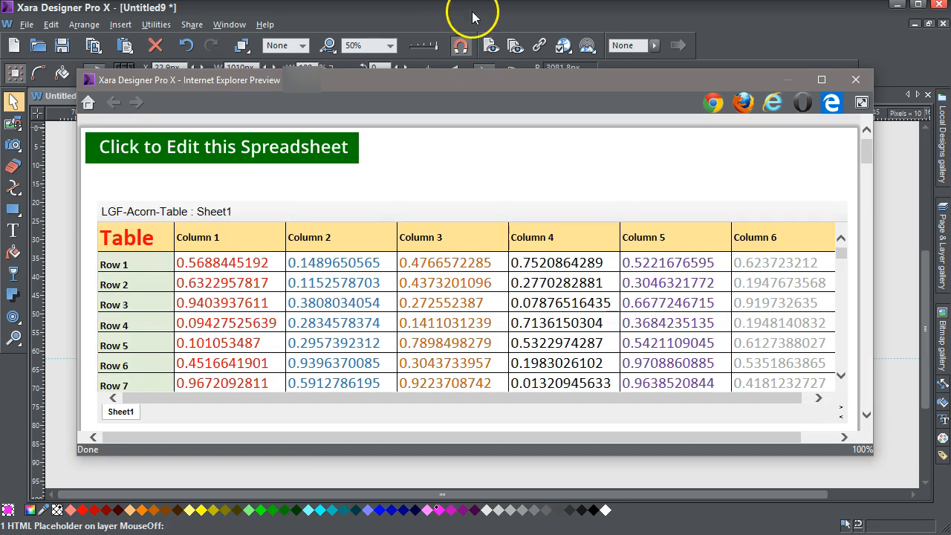
pyautogui.moveTo(664, 401)
pyautogui.mouseDown()
pyautogui.moveTo(746, 403)
pyautogui.moveTo(582, 404)
pyautogui.moveTo(649, 398)
pyautogui.mouseUp()
pyautogui.click(857, 80)
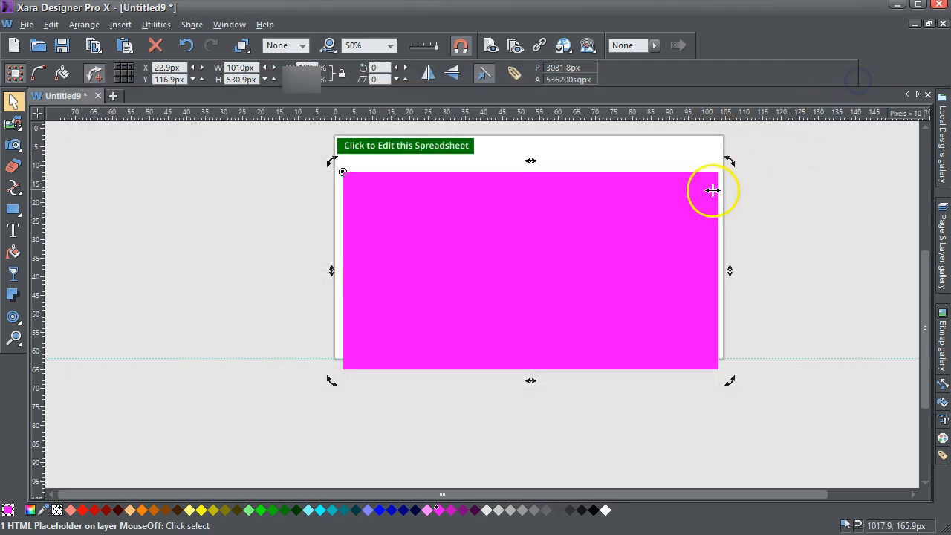
# Set the iframe width in the placeholder's HTML body code to 1025 and match the placeholder's own width at 1025 px
pyautogui.click(639, 231)
pyautogui.click(684, 383)
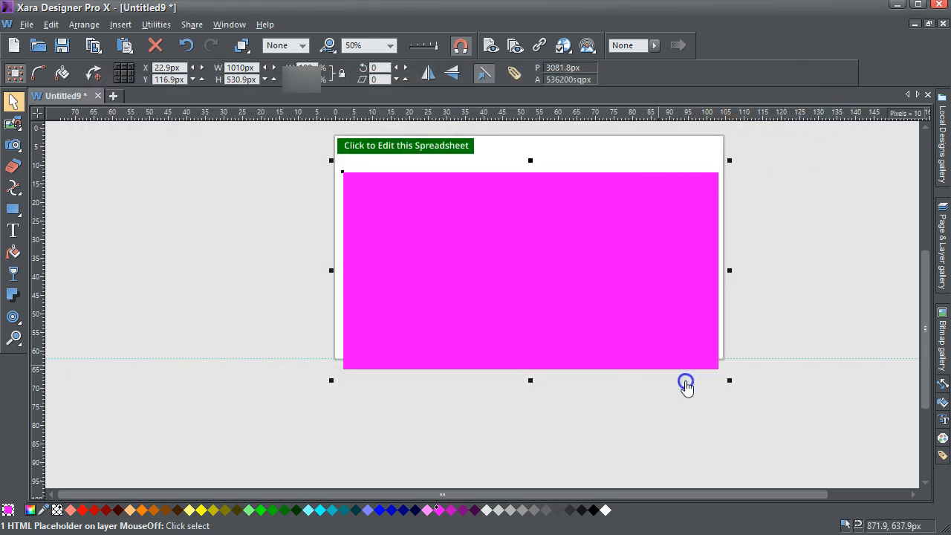
pyautogui.click(680, 318)
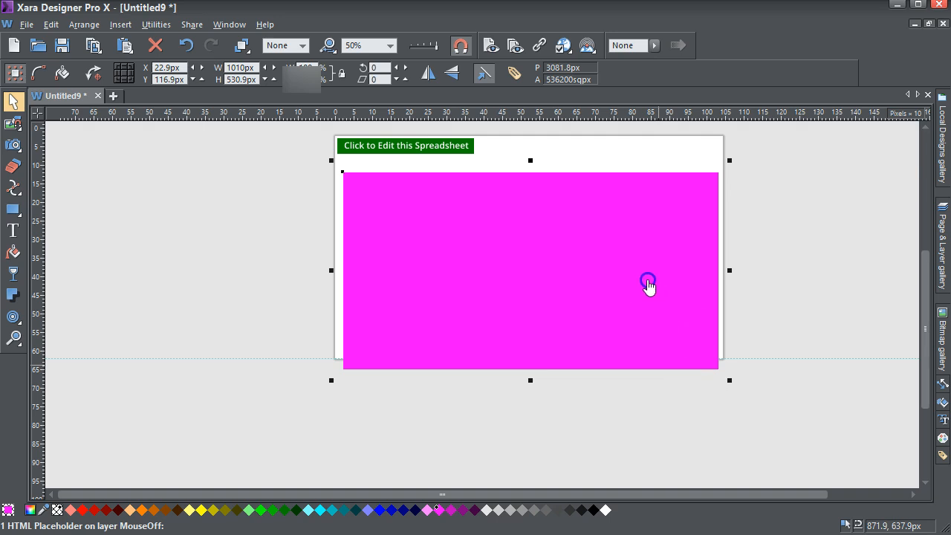
pyautogui.click(491, 254)
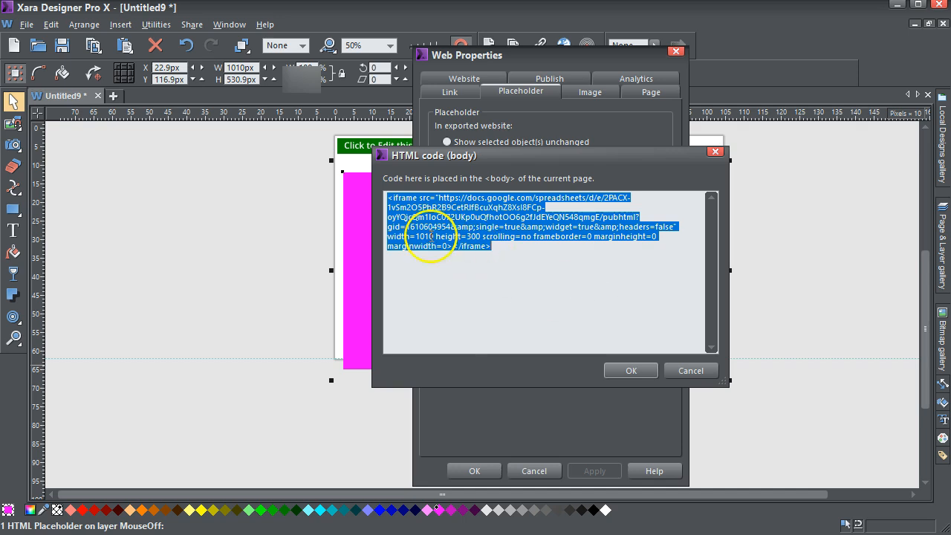
pyautogui.click(434, 236)
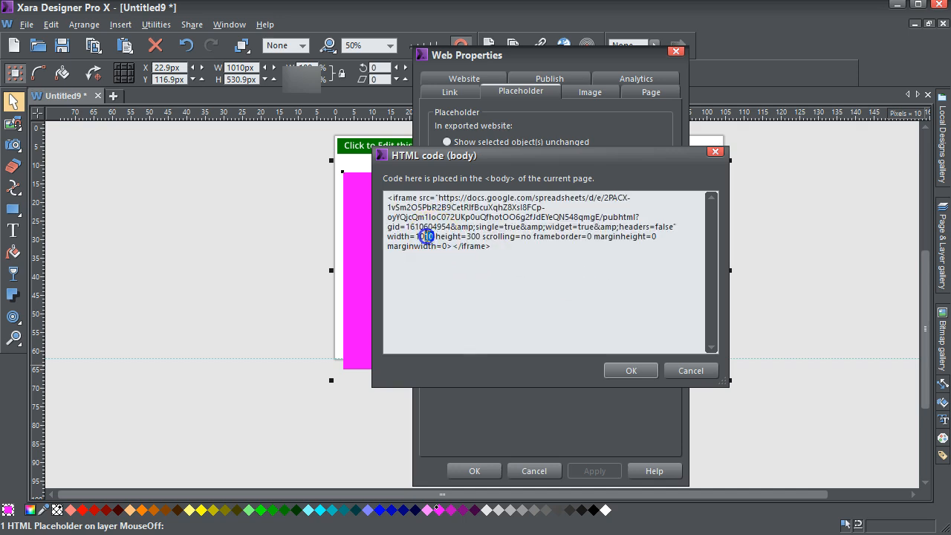
pyautogui.write('25')
pyautogui.click(632, 376)
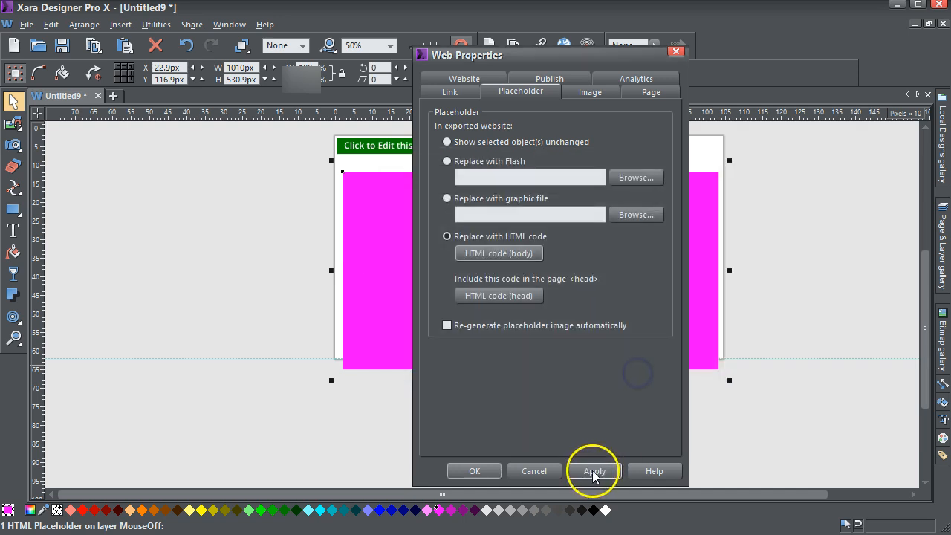
pyautogui.click(476, 471)
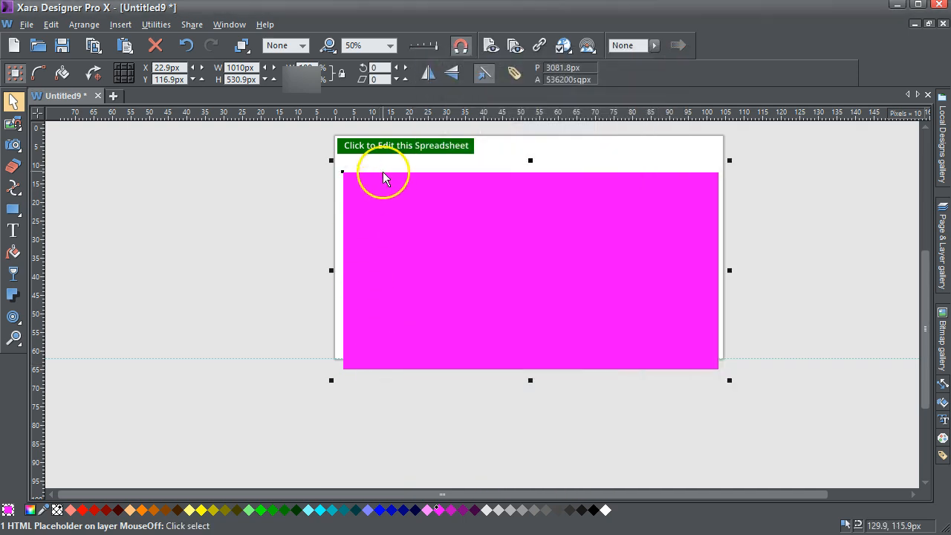
pyautogui.click(238, 67)
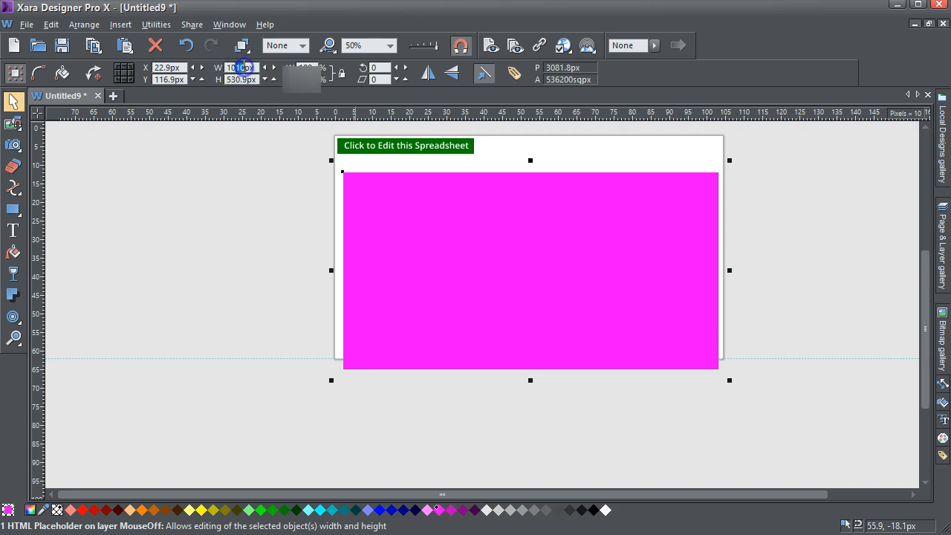
pyautogui.press('Return')
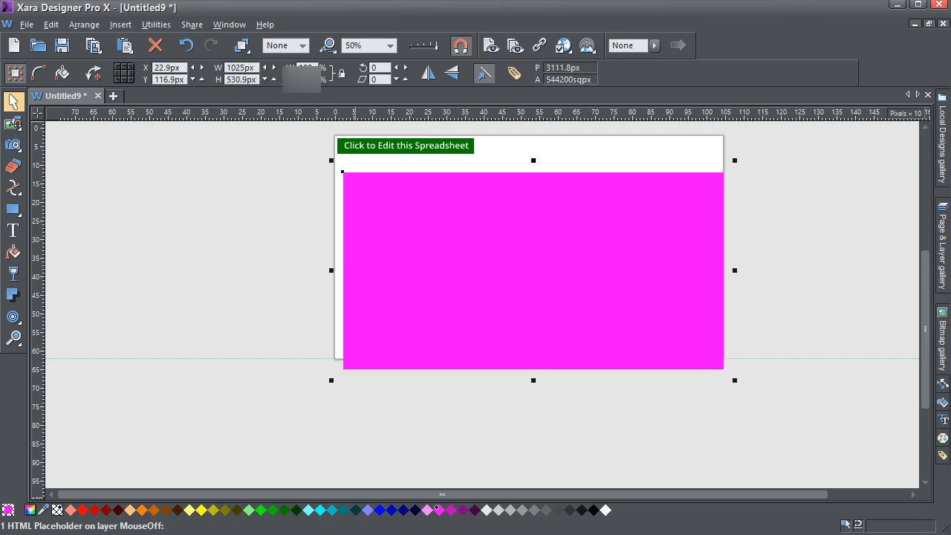
# Move the placeholder up to X 7 px, Y 88.1 px, and check the result in a page preview
pyautogui.click(492, 322)
pyautogui.moveTo(492, 323); pyautogui.dragTo(479, 292)
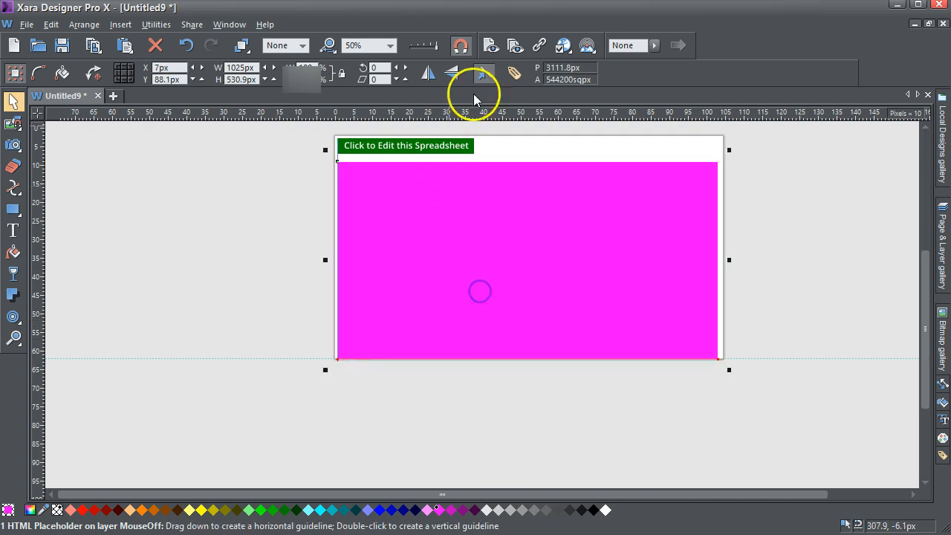
pyautogui.click(490, 45)
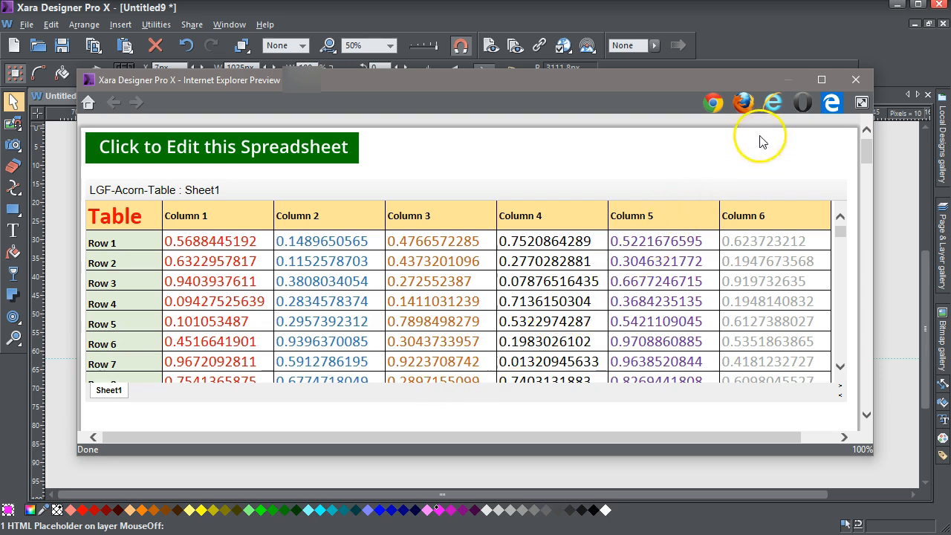
pyautogui.click(857, 82)
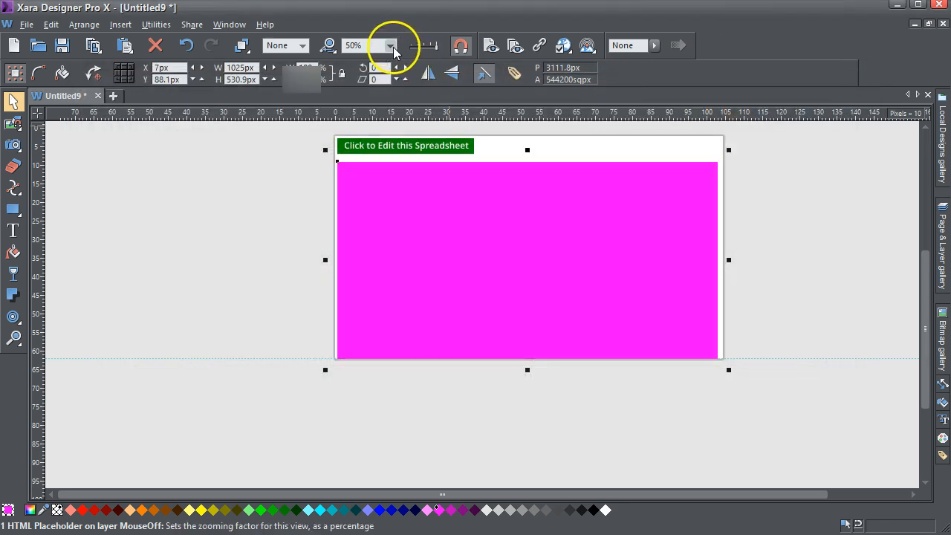
# Extend the page's bottom edge downward to beyond 4250 px, making room for a long table
pyautogui.click(391, 46)
pyautogui.click(363, 176)
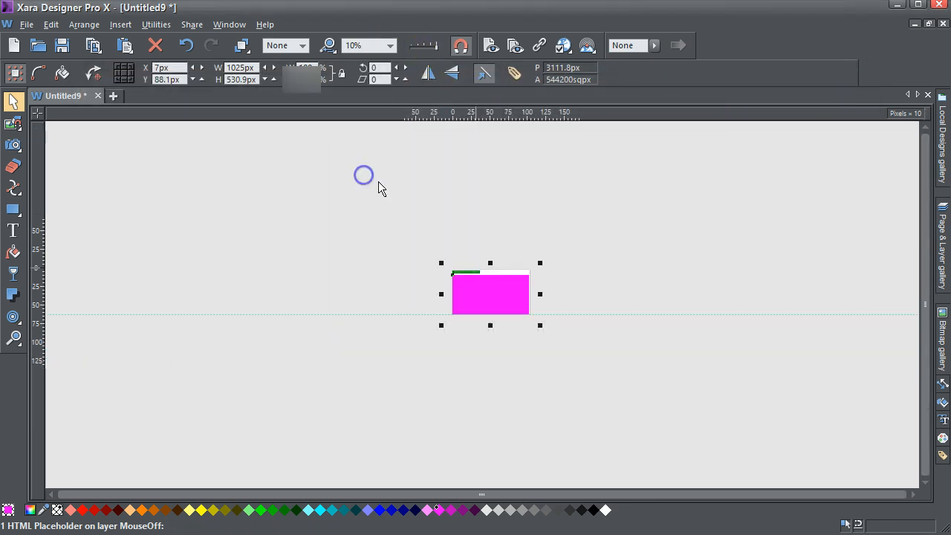
pyautogui.moveTo(577, 316); pyautogui.dragTo(647, 449)
pyautogui.moveTo(924, 367); pyautogui.dragTo(924, 256)
pyautogui.click(72, 204)
# Set the spreadsheet placeholder's height to 4000 px
pyautogui.doubleClick(134, 202)
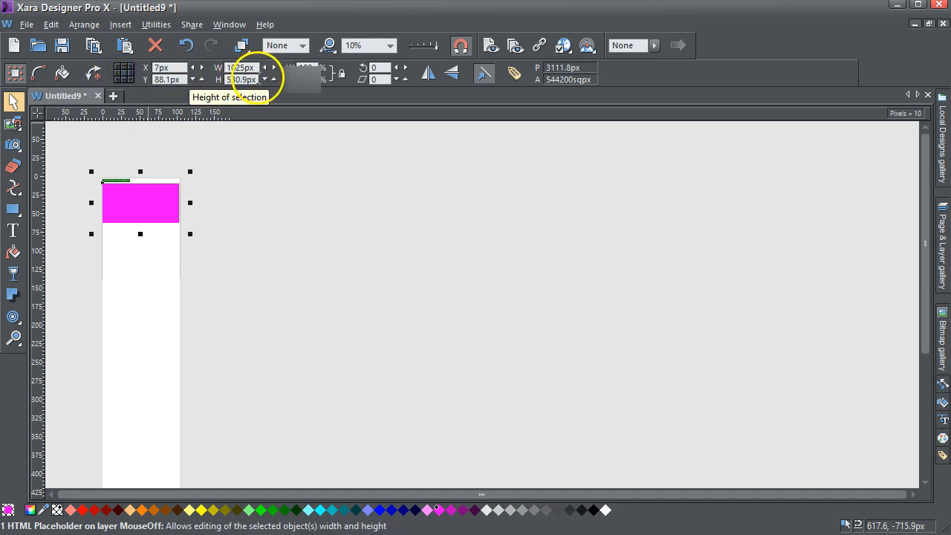
pyautogui.click(239, 79)
pyautogui.write('4')
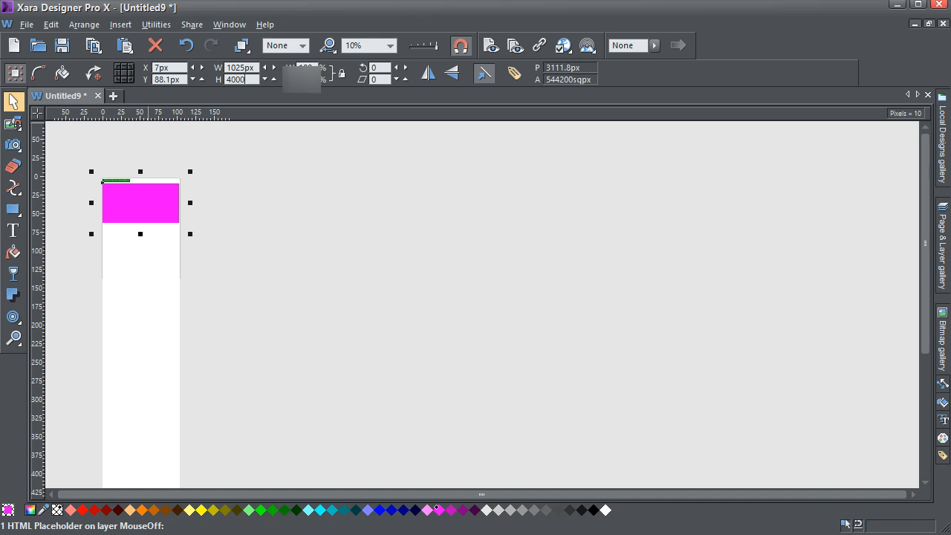
pyautogui.write('000')
pyautogui.press('Return')
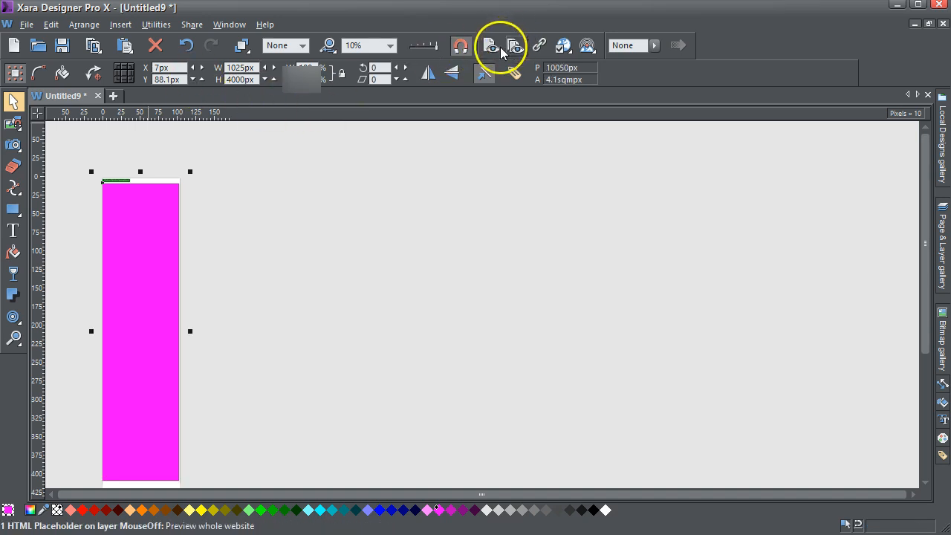
# Set the iframe height in the spreadsheet placeholder's HTML body code to 4000 and apply the web properties
pyautogui.click(150, 286)
pyautogui.click(156, 283)
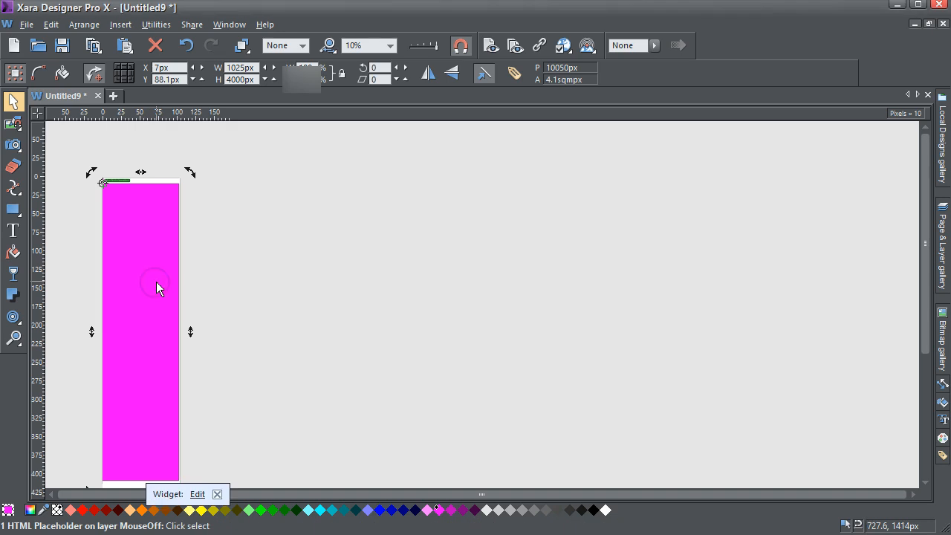
pyautogui.click(198, 494)
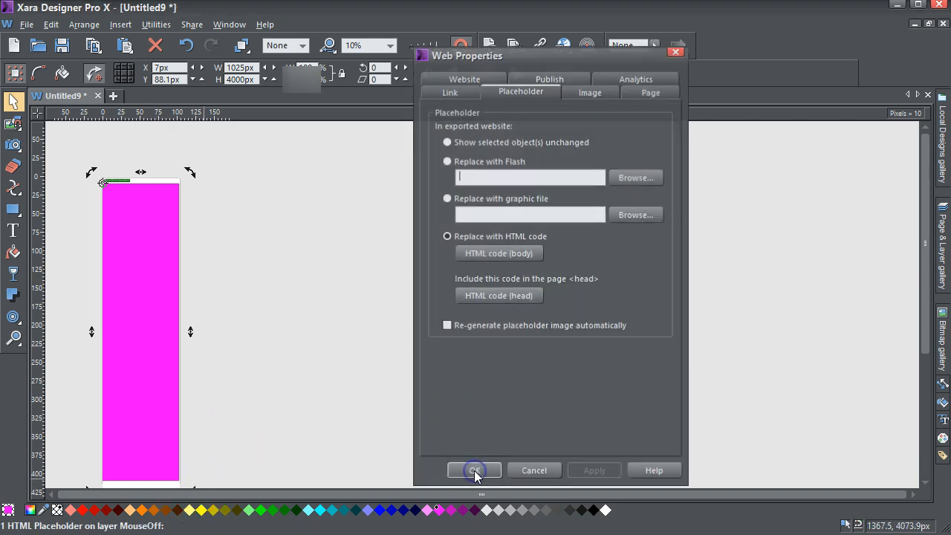
pyautogui.click(492, 254)
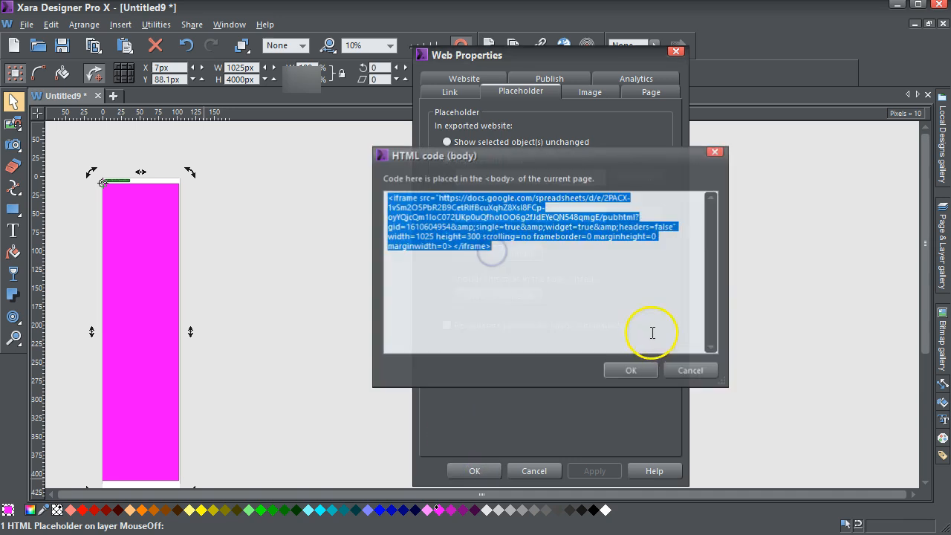
pyautogui.click(471, 235)
pyautogui.write('40')
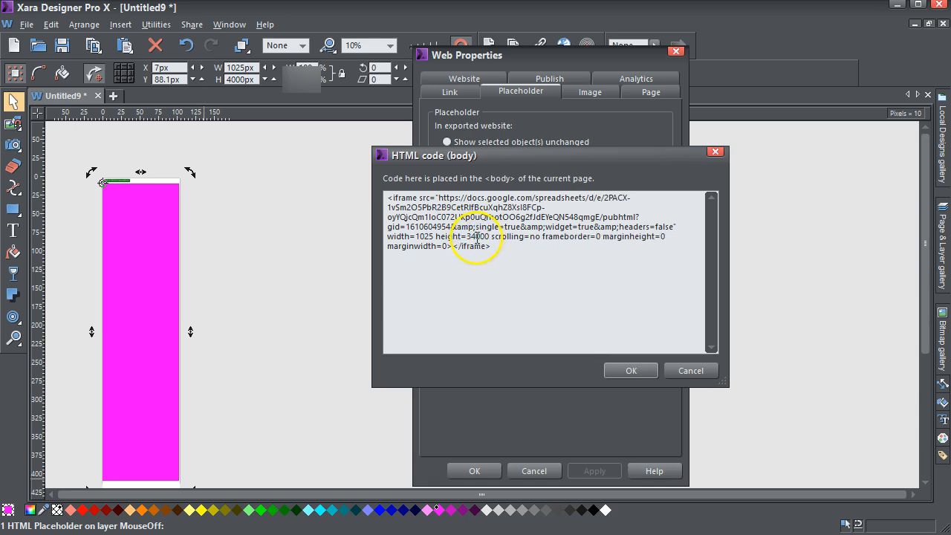
pyautogui.press('BackSpace')
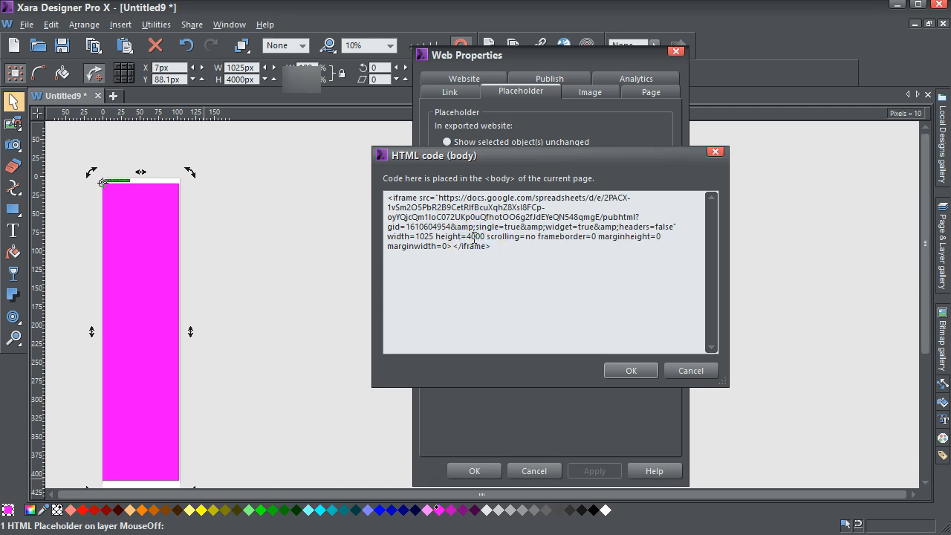
pyautogui.click(631, 370)
pyautogui.click(596, 470)
pyautogui.click(482, 471)
# Preview the current web page and look through the embedded table's rows for an inner scrollbar
pyautogui.click(492, 45)
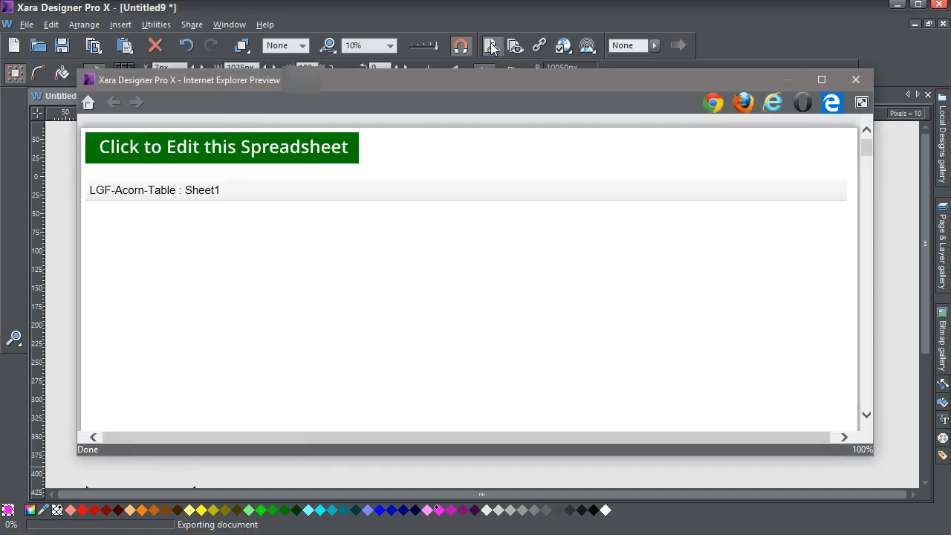
pyautogui.moveTo(868, 148); pyautogui.dragTo(870, 346)
pyautogui.moveTo(870, 403); pyautogui.dragTo(869, 138)
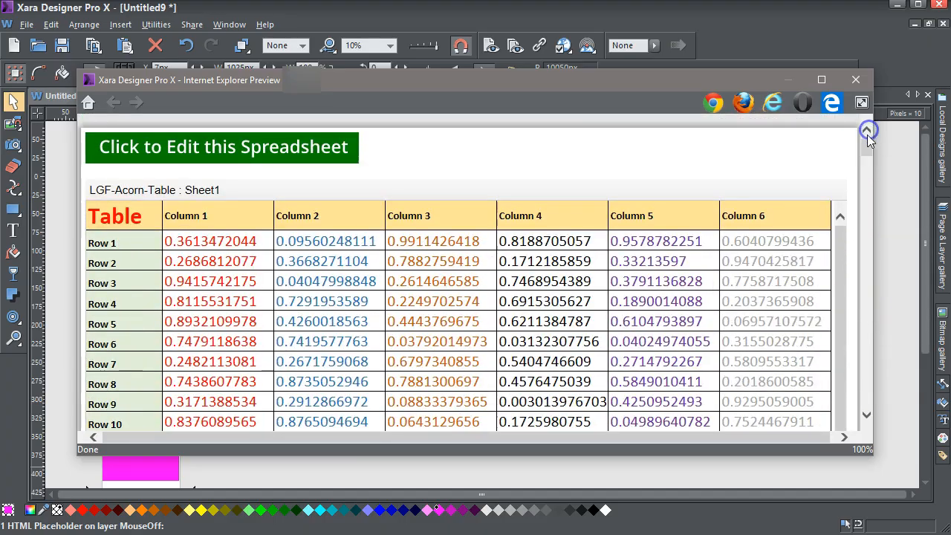
pyautogui.moveTo(867, 147); pyautogui.dragTo(866, 304)
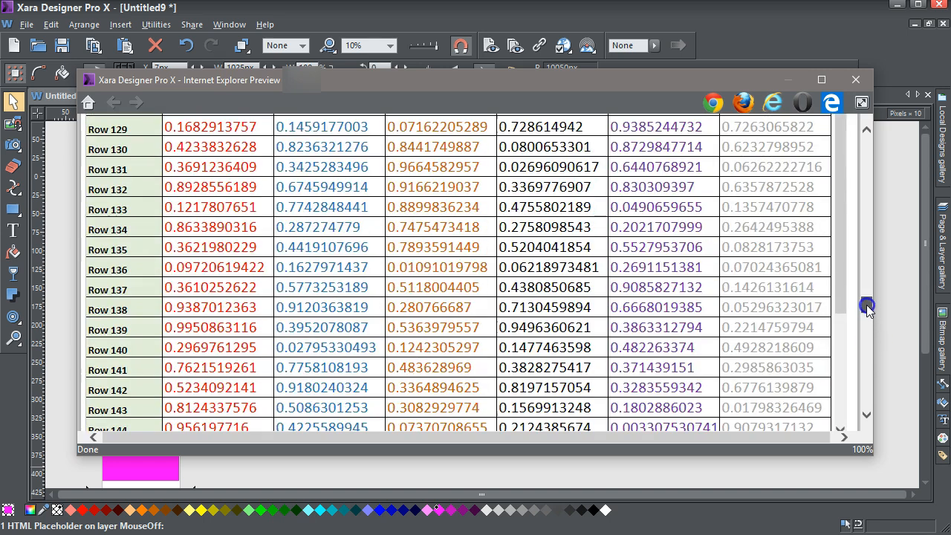
pyautogui.click(856, 81)
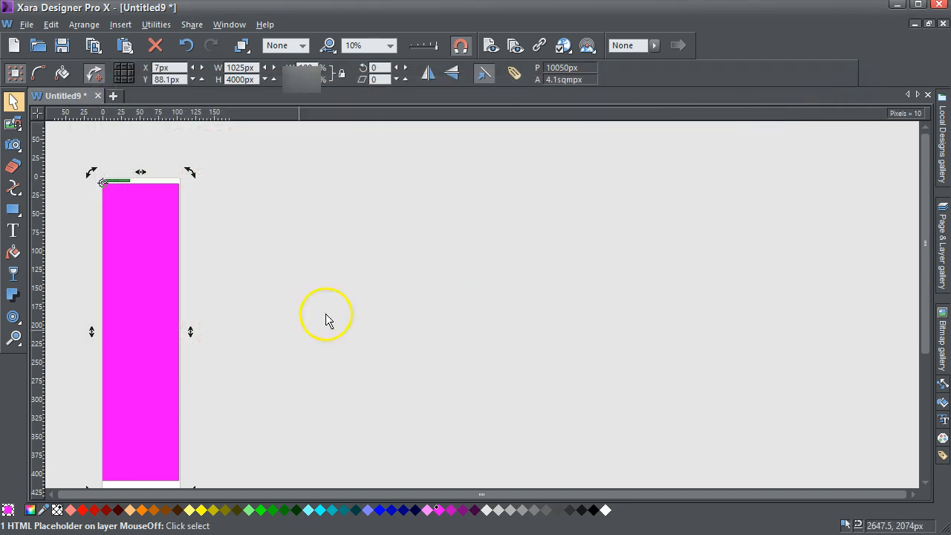
# Set the iframe height in the placeholder's HTML body code to 5000 and apply the web properties
pyautogui.click(152, 394)
pyautogui.click(197, 495)
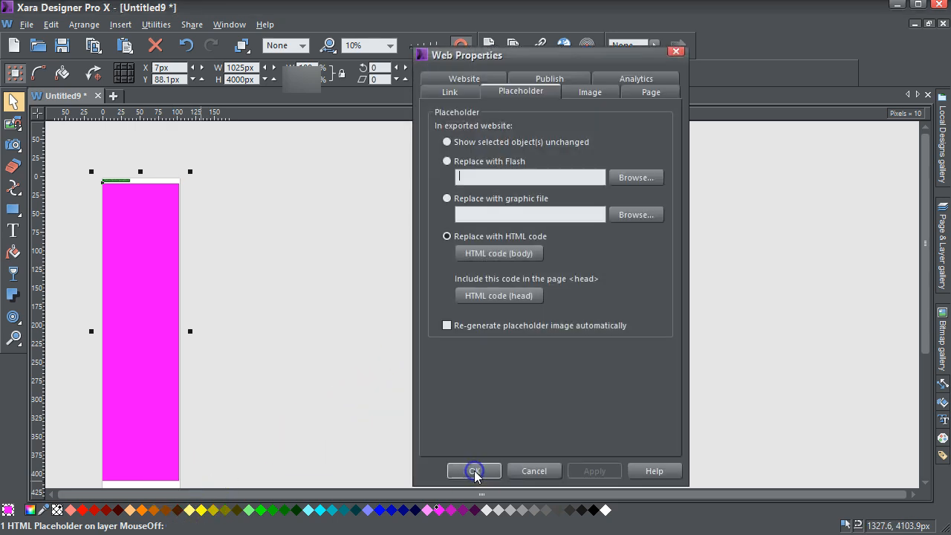
pyautogui.click(516, 253)
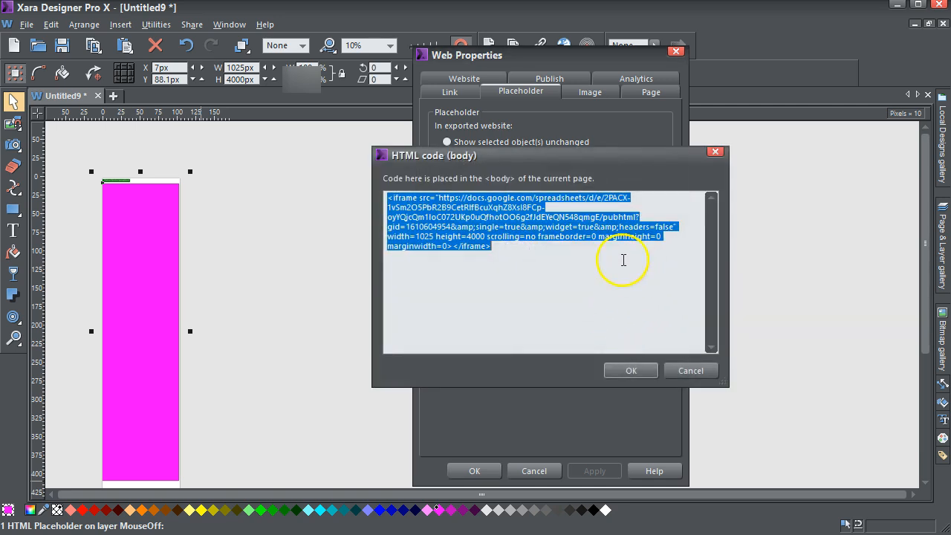
pyautogui.click(472, 236)
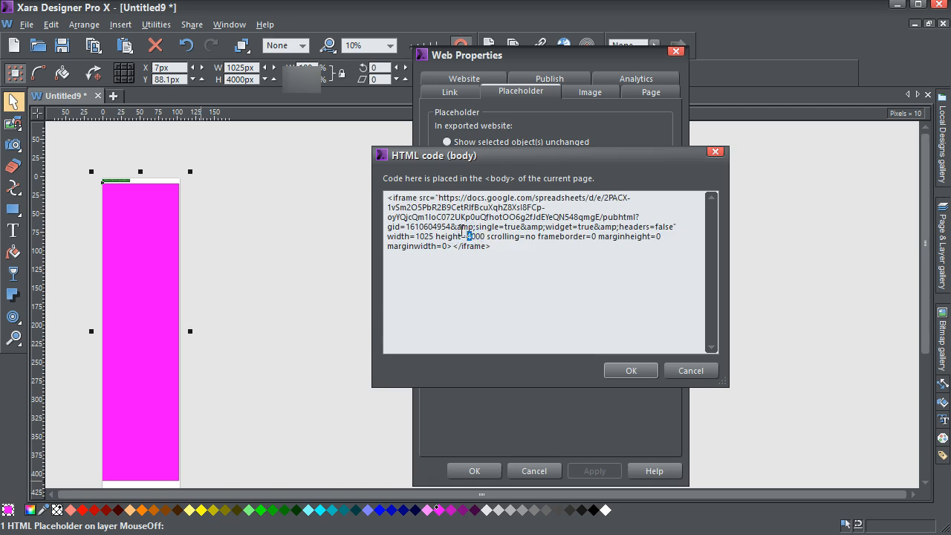
pyautogui.click(639, 372)
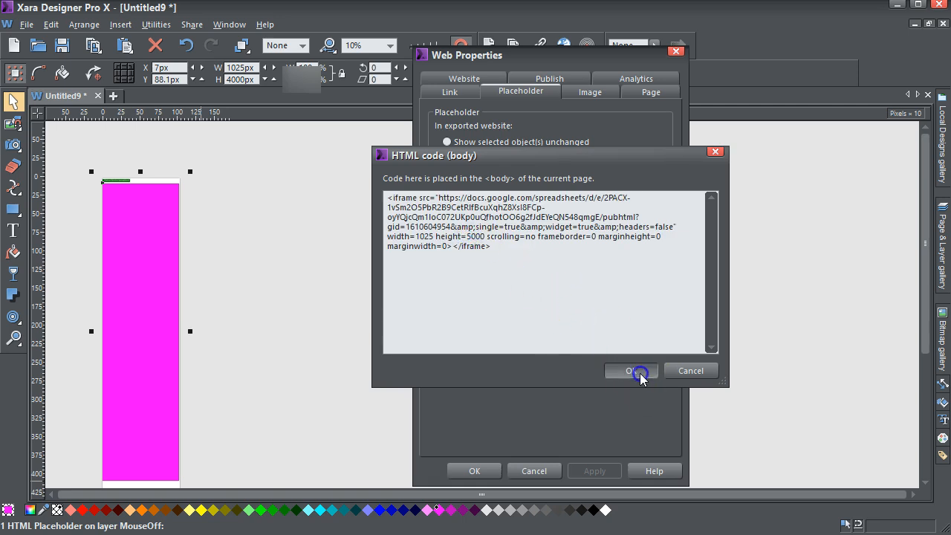
pyautogui.click(583, 471)
pyautogui.click(480, 471)
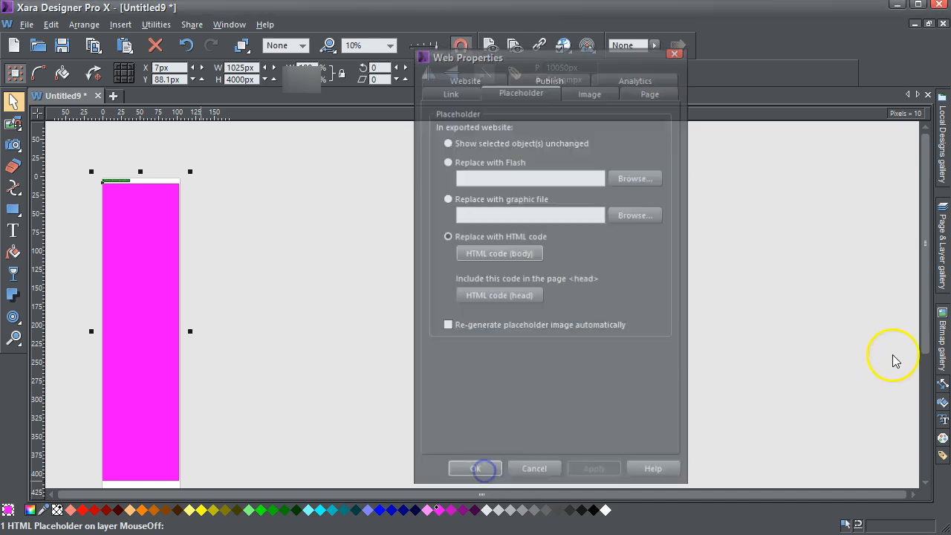
# Set the spreadsheet placeholder's own height to 5000 px to match the iframe
pyautogui.click(923, 351)
pyautogui.moveTo(923, 351); pyautogui.dragTo(923, 452)
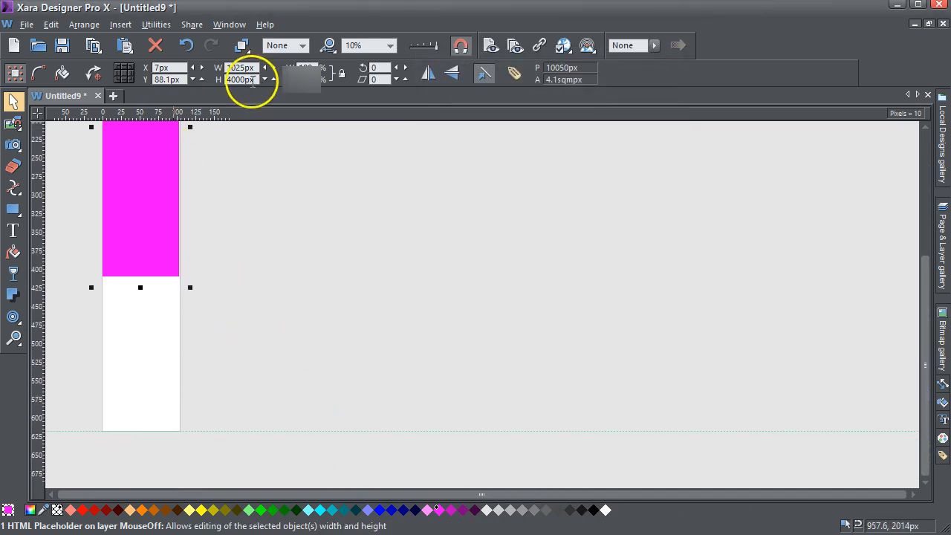
pyautogui.click(222, 80)
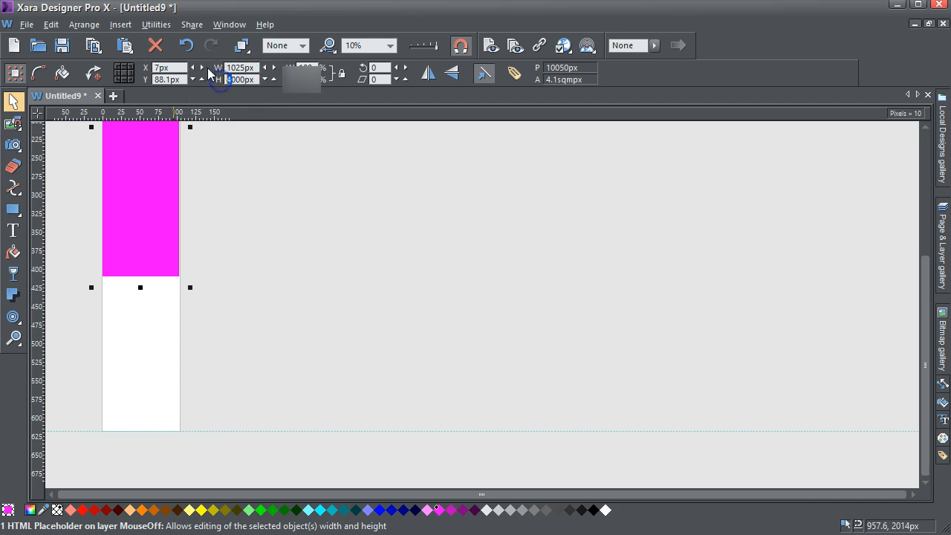
pyautogui.press('Return')
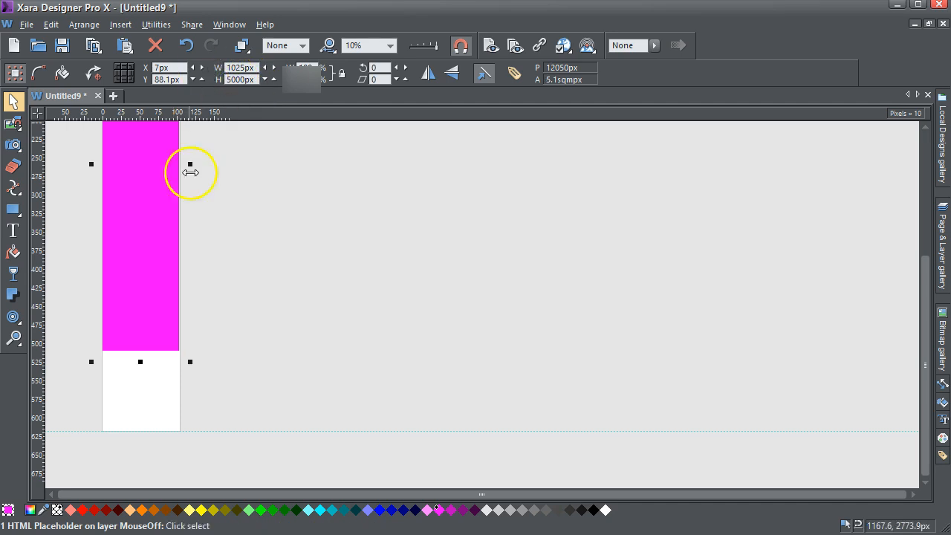
# Preview the web page and check the full length of the embedded table and the space below it
pyautogui.moveTo(926, 362); pyautogui.dragTo(922, 219)
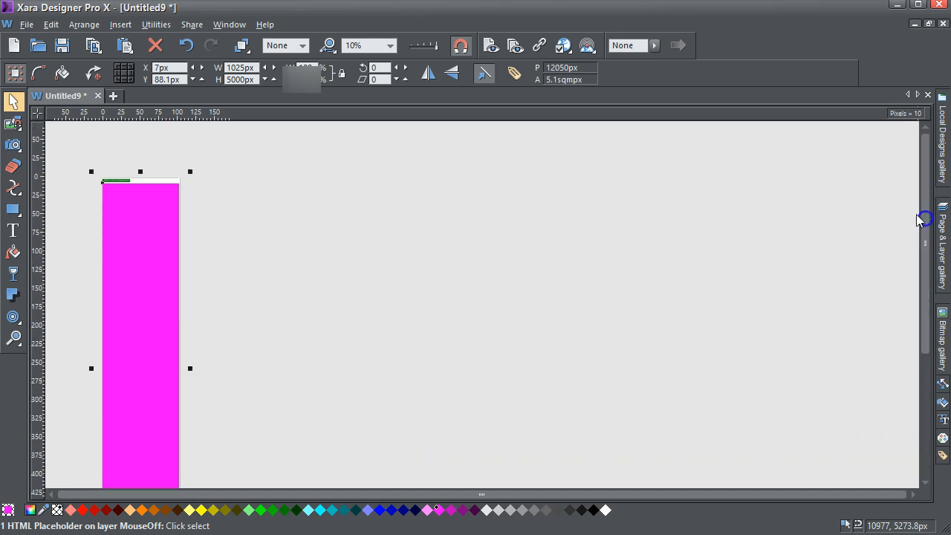
pyautogui.click(491, 46)
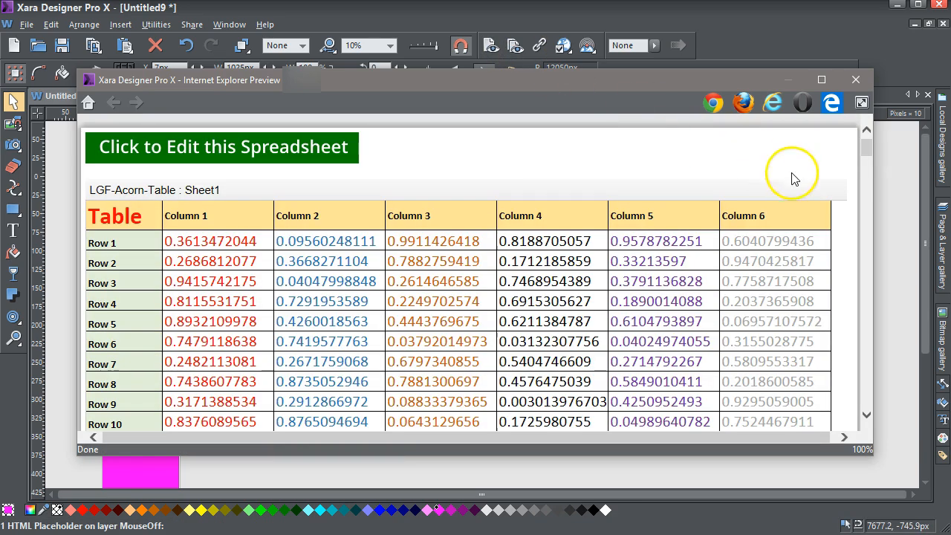
pyautogui.moveTo(866, 149); pyautogui.dragTo(866, 396)
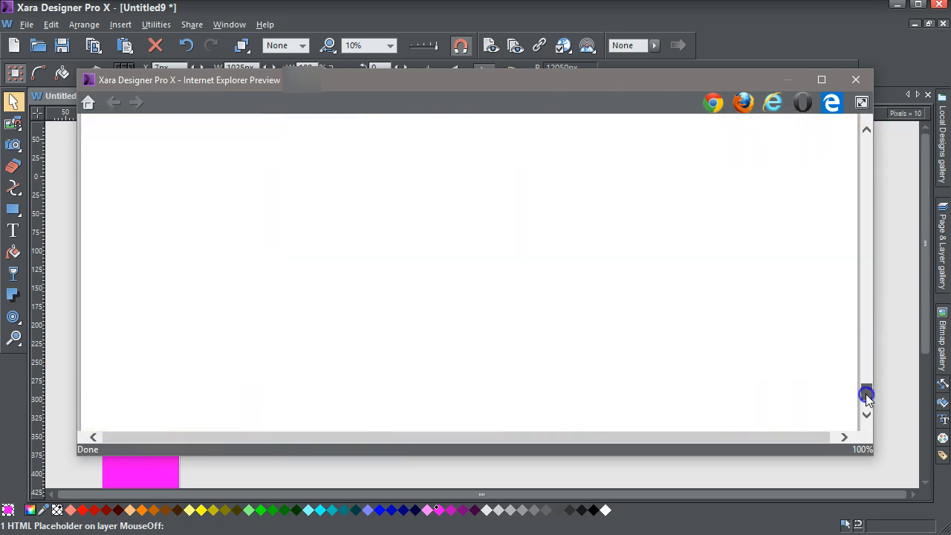
pyautogui.moveTo(829, 439); pyautogui.dragTo(803, 440)
pyautogui.moveTo(865, 399); pyautogui.dragTo(875, 141)
pyautogui.click(856, 79)
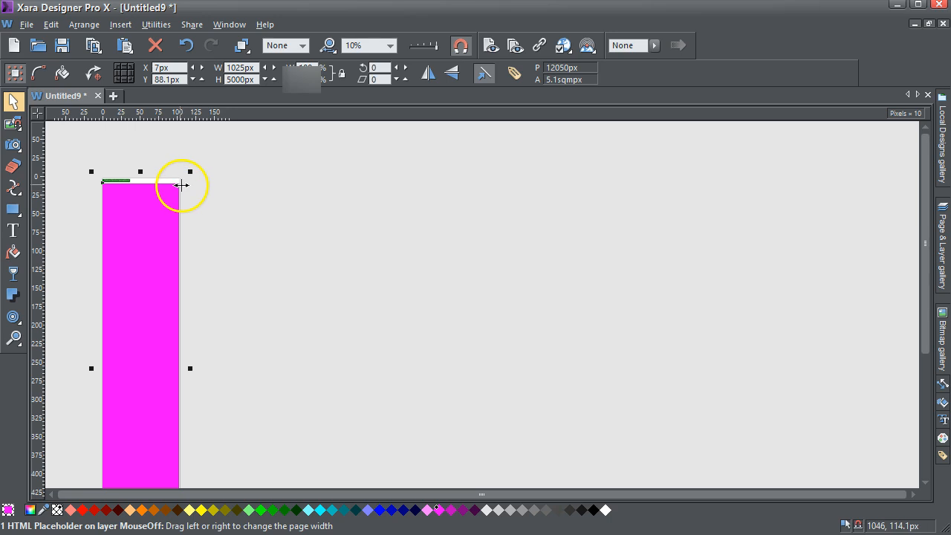
# Widen the page to about 1138 px and align the placeholder centrally within the page horizontally, leaving its vertical position alone
pyautogui.moveTo(184, 185); pyautogui.dragTo(187, 185)
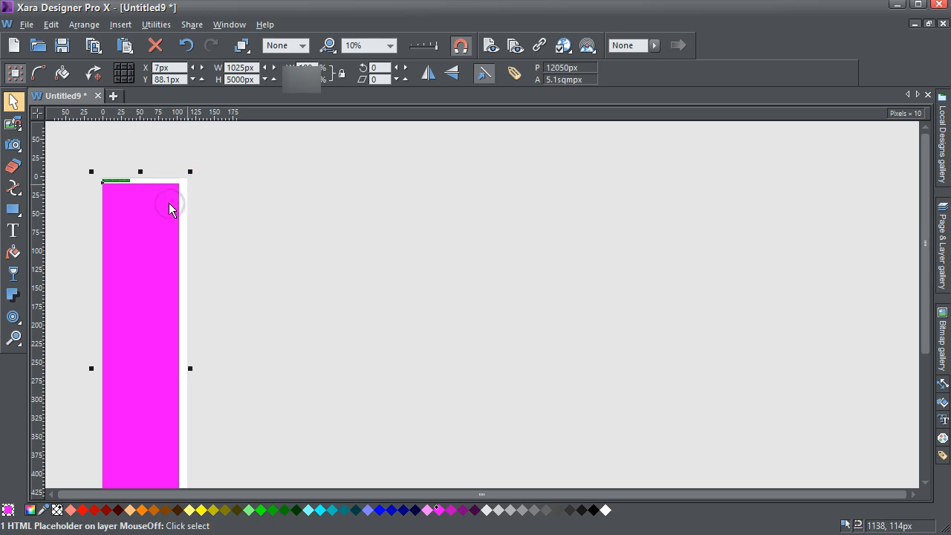
pyautogui.click(170, 208)
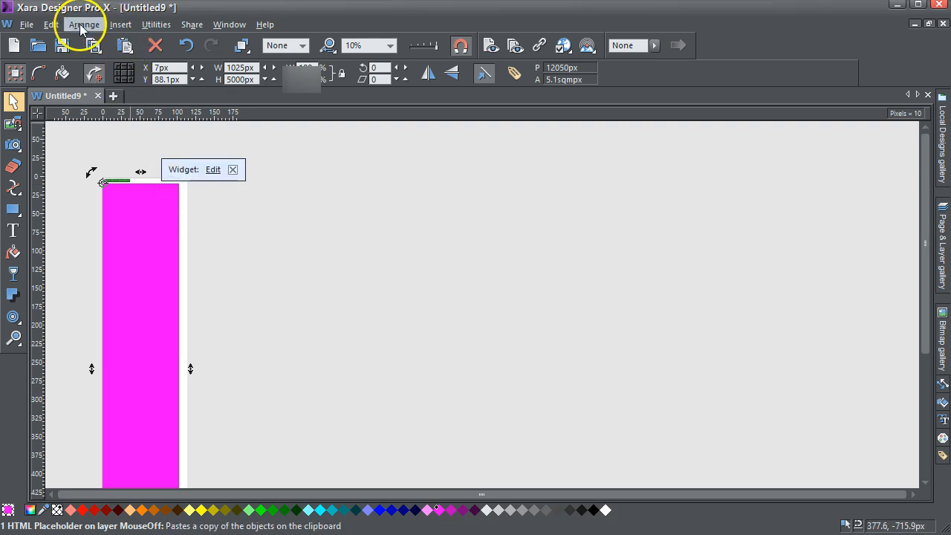
pyautogui.click(83, 26)
pyautogui.click(112, 249)
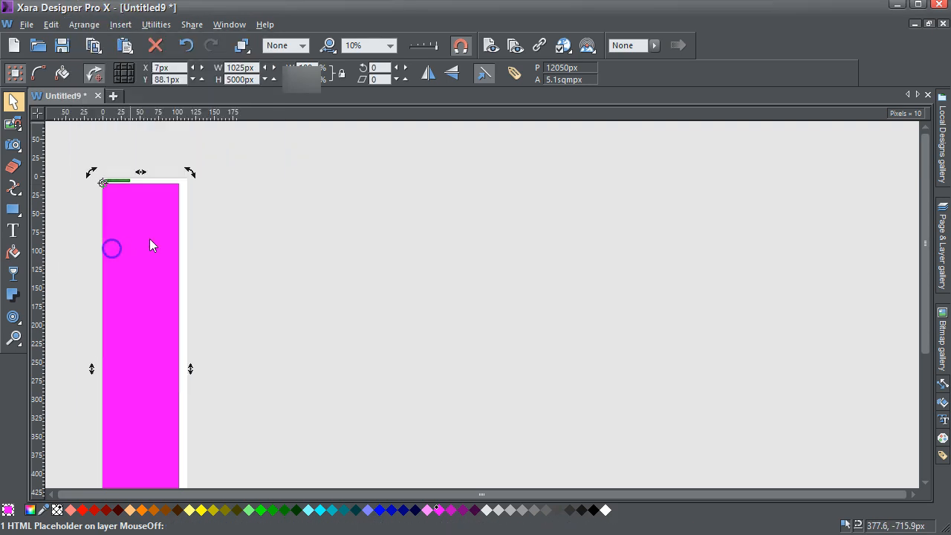
pyautogui.click(538, 191)
pyautogui.click(504, 296)
pyautogui.click(511, 384)
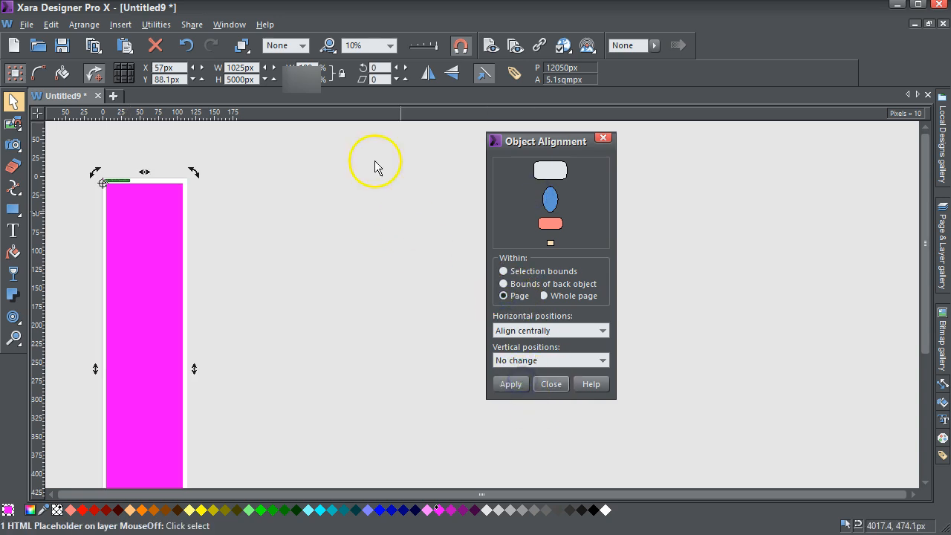
# Preview the page with the centred placeholder and examine the table's horizontal placement and its rows down to the end
pyautogui.click(491, 45)
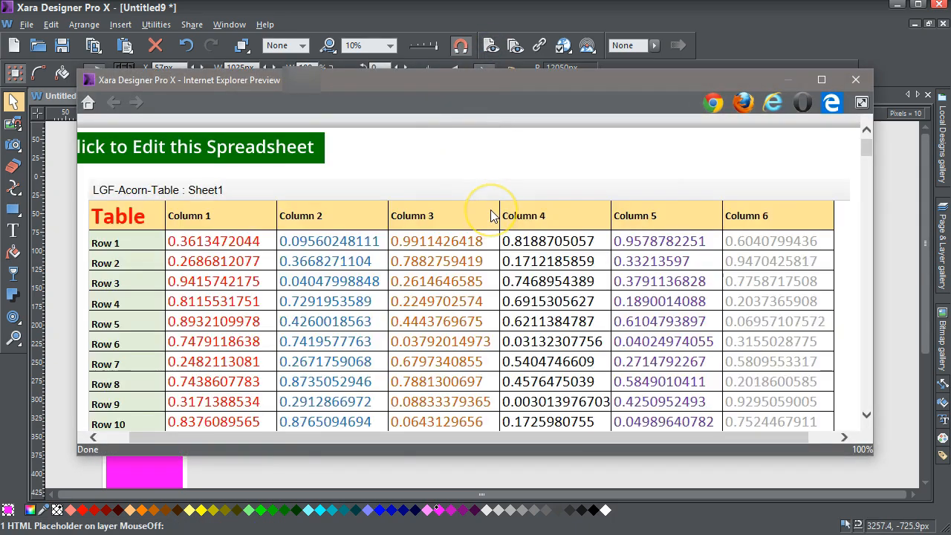
pyautogui.scroll(-10, 490, 216)
pyautogui.scroll(-15, 487, 219)
pyautogui.scroll(-15, 481, 232)
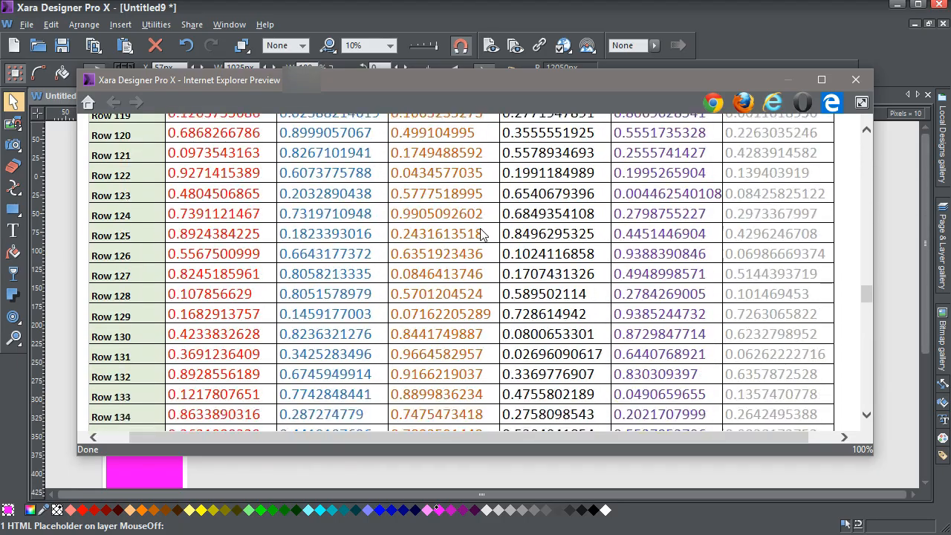
pyautogui.scroll(-5, 481, 233)
pyautogui.scroll(-3, 482, 233)
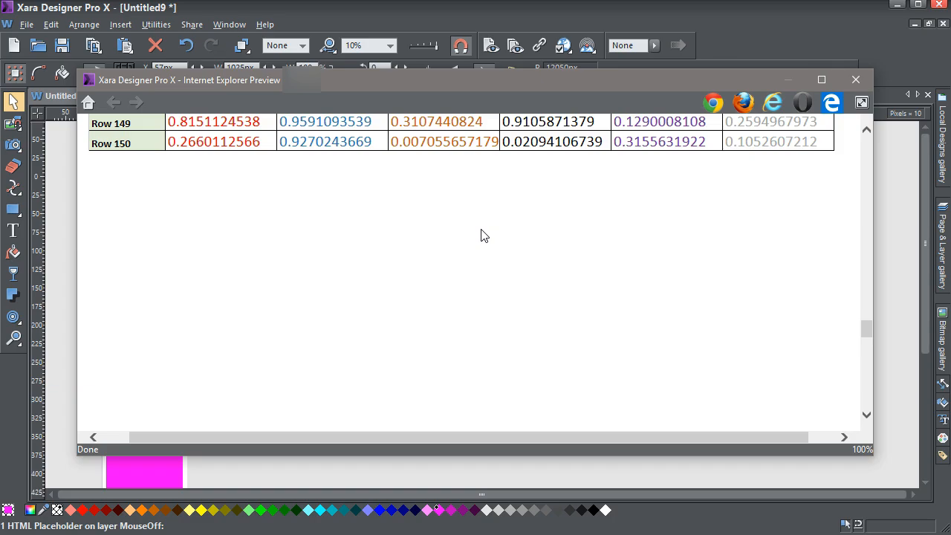
pyautogui.scroll(20, 484, 236)
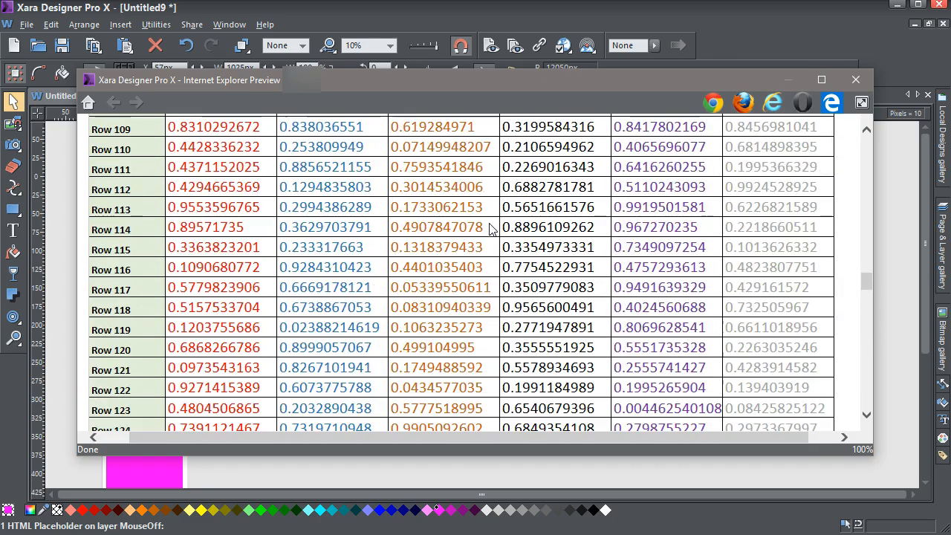
pyautogui.scroll(10, 491, 228)
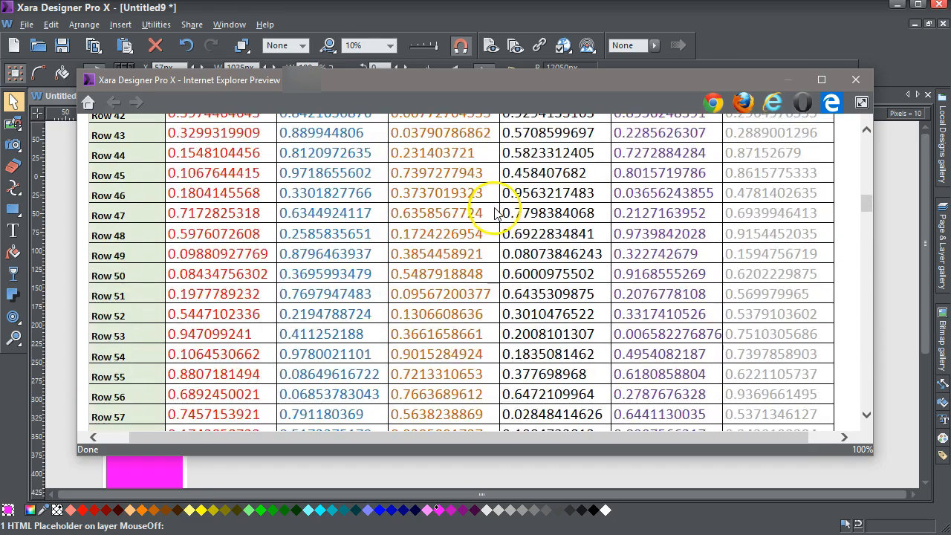
pyautogui.click(857, 81)
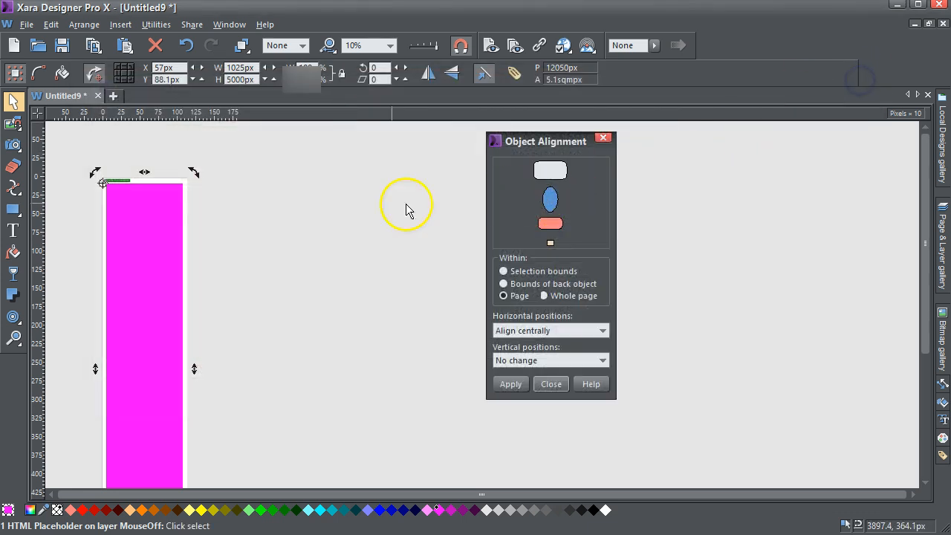
# Set the iframe width to 1100 in the spreadsheet placeholder's body HTML code
pyautogui.click(164, 221)
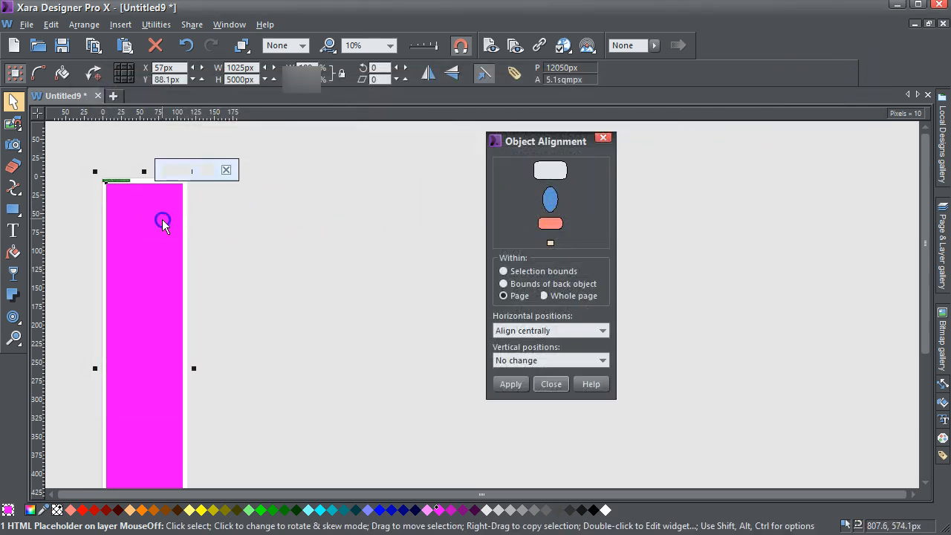
pyautogui.click(226, 170)
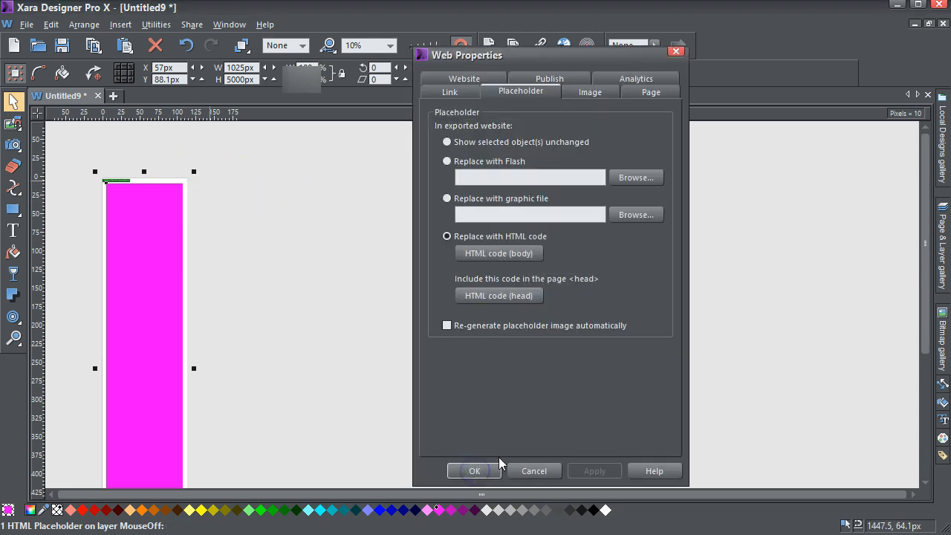
pyautogui.click(482, 251)
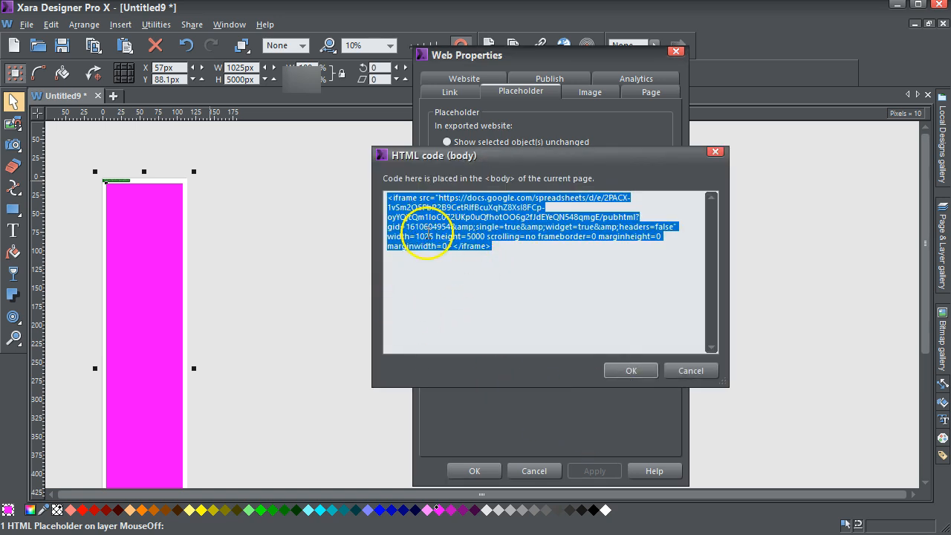
pyautogui.moveTo(435, 236); pyautogui.dragTo(420, 237)
pyautogui.write('1')
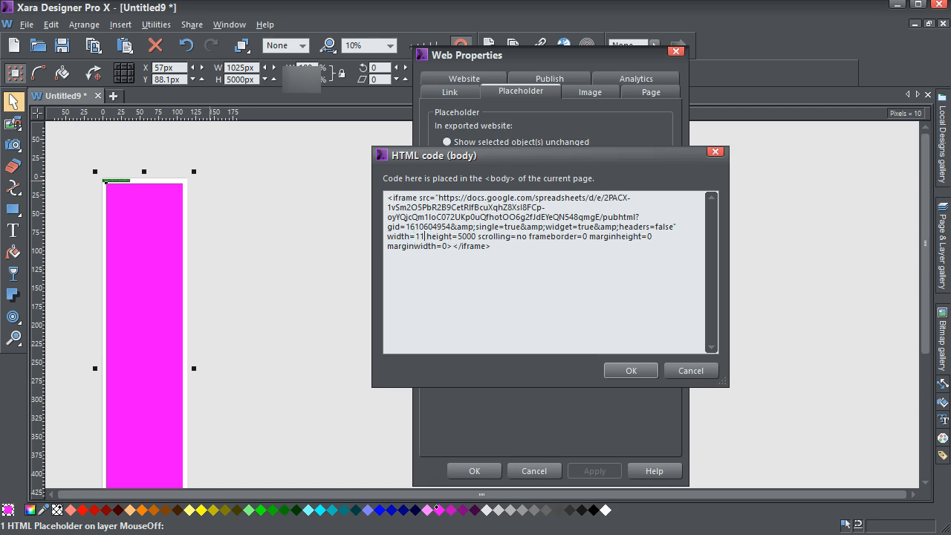
pyautogui.write('00')
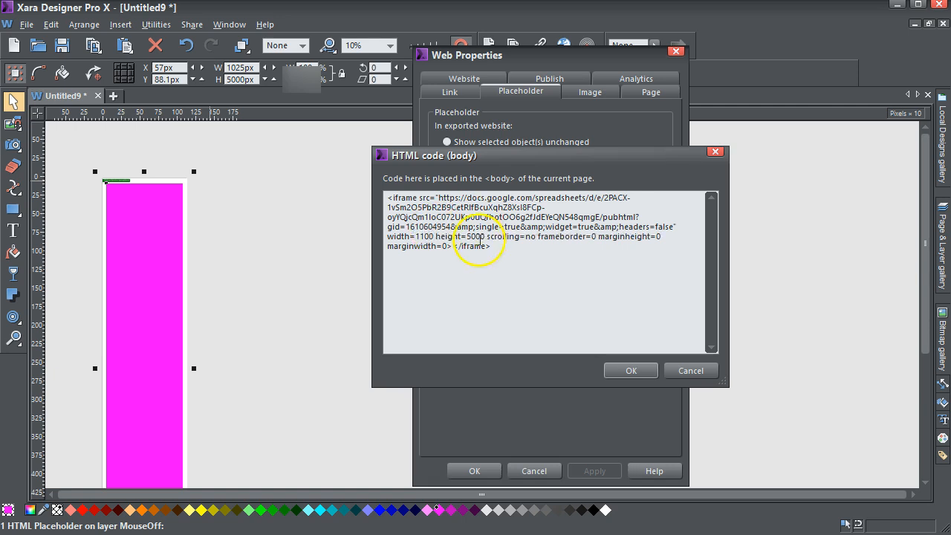
pyautogui.click(631, 370)
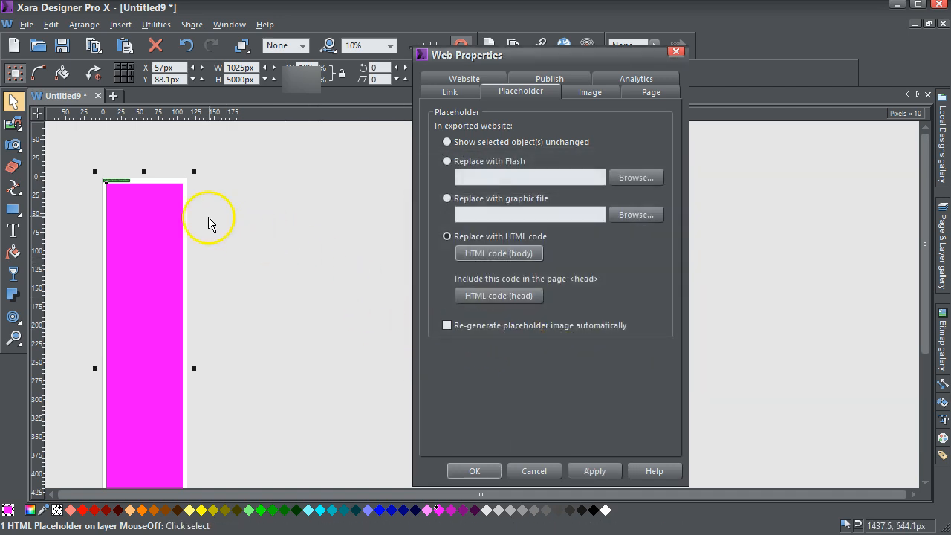
# Widen the page to about 1250 px and set the placeholder's own width to 1100 px to match the iframe
pyautogui.moveTo(186, 215); pyautogui.dragTo(195, 214)
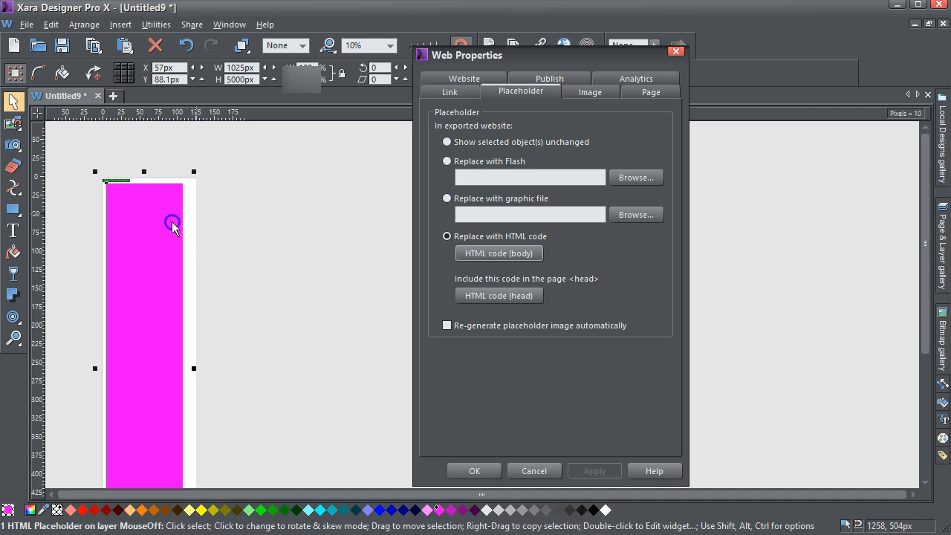
pyautogui.click(186, 198)
pyautogui.click(243, 67)
pyautogui.moveTo(245, 67); pyautogui.dragTo(228, 68)
pyautogui.write('1100')
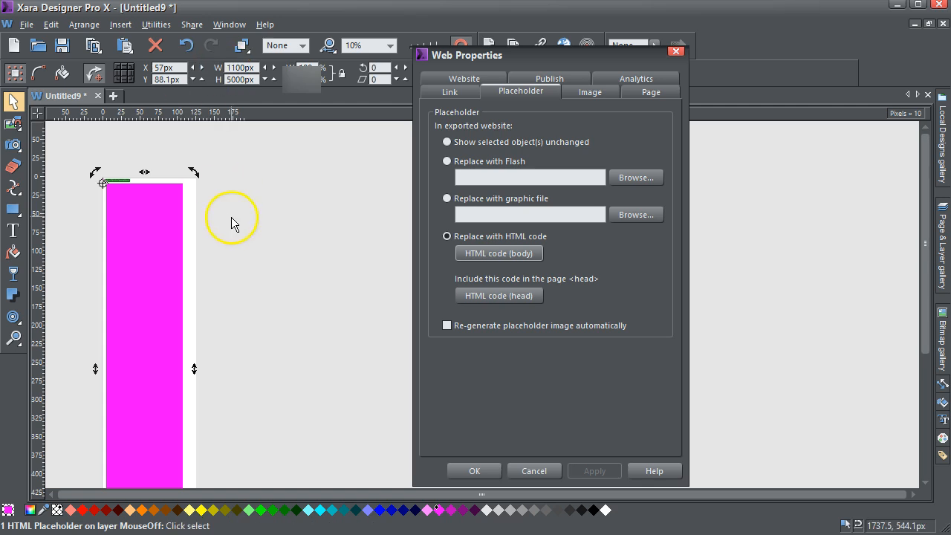
pyautogui.click(337, 294)
pyautogui.click(490, 473)
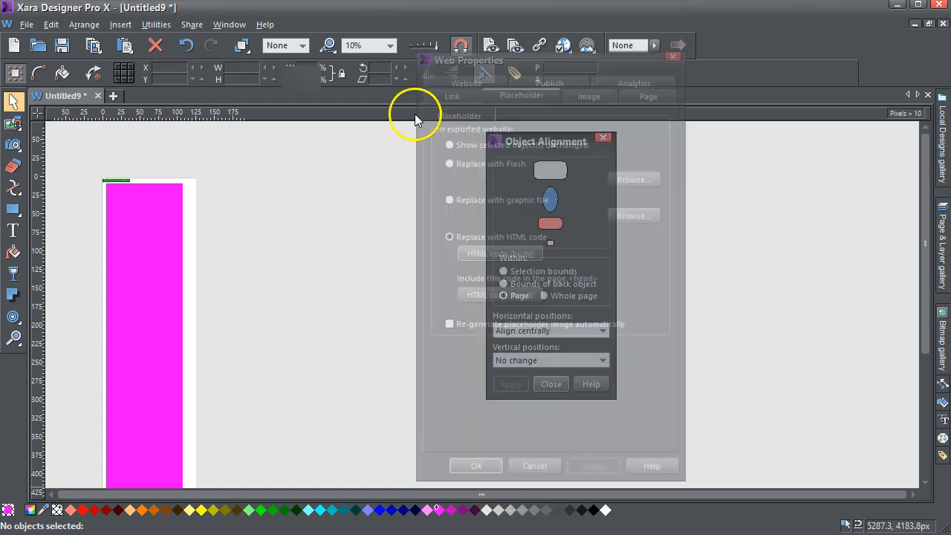
# Preview the web page in a wider window and examine the embedded table's full width and rows
pyautogui.click(492, 46)
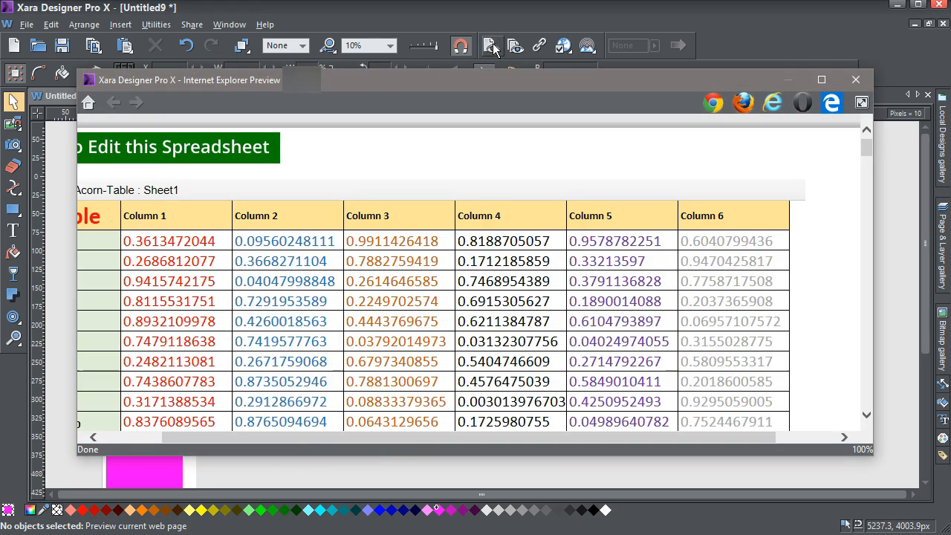
pyautogui.moveTo(867, 149); pyautogui.dragTo(862, 304)
pyautogui.moveTo(80, 383); pyautogui.dragTo(0, 375)
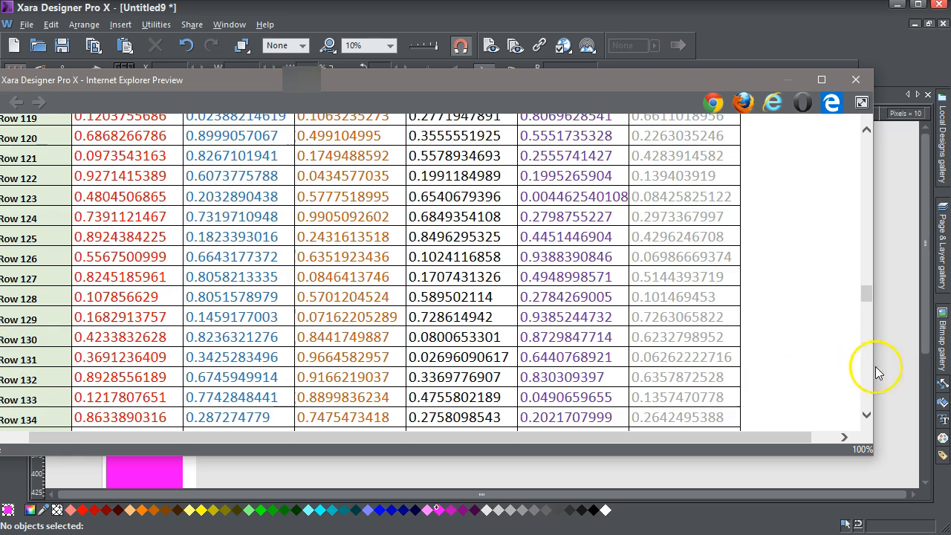
pyautogui.moveTo(873, 347); pyautogui.dragTo(928, 140)
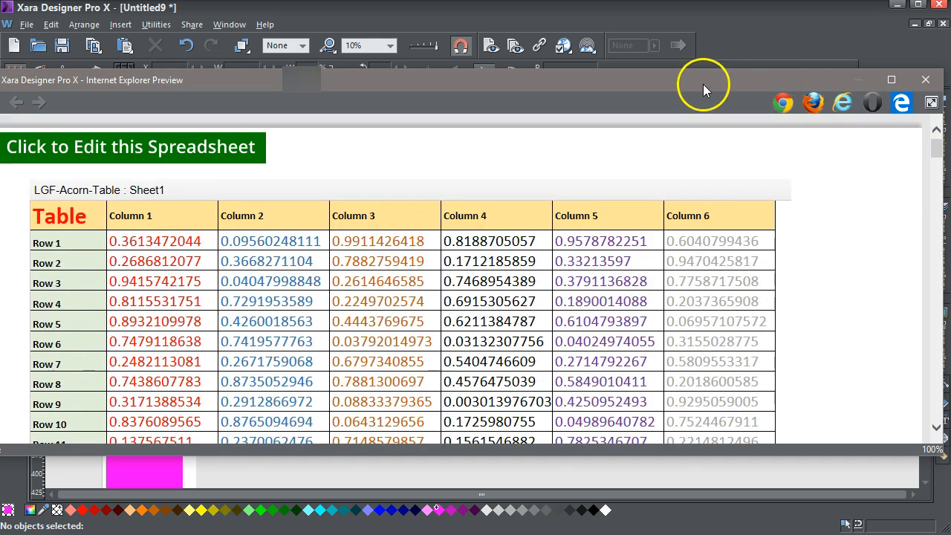
pyautogui.moveTo(499, 83); pyautogui.dragTo(547, 78)
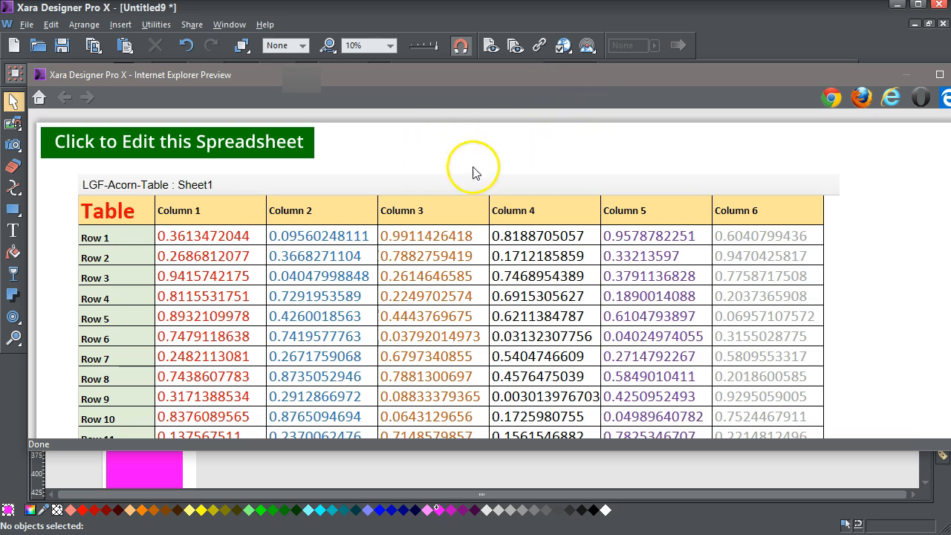
# Open the editable spreadsheet from the preview's edit link and replace cell B2's formula with the author's short name followed by "woz 'ere"
pyautogui.click(238, 145)
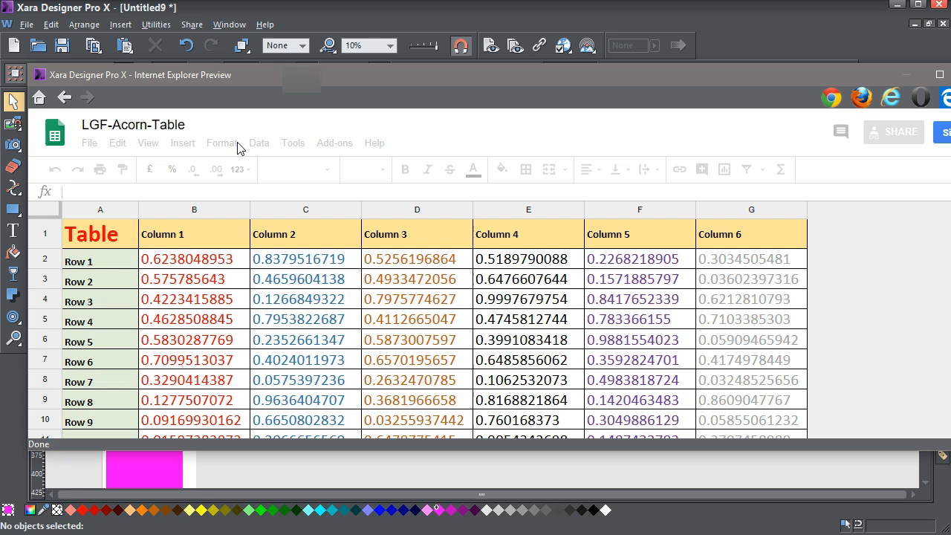
pyautogui.click(231, 267)
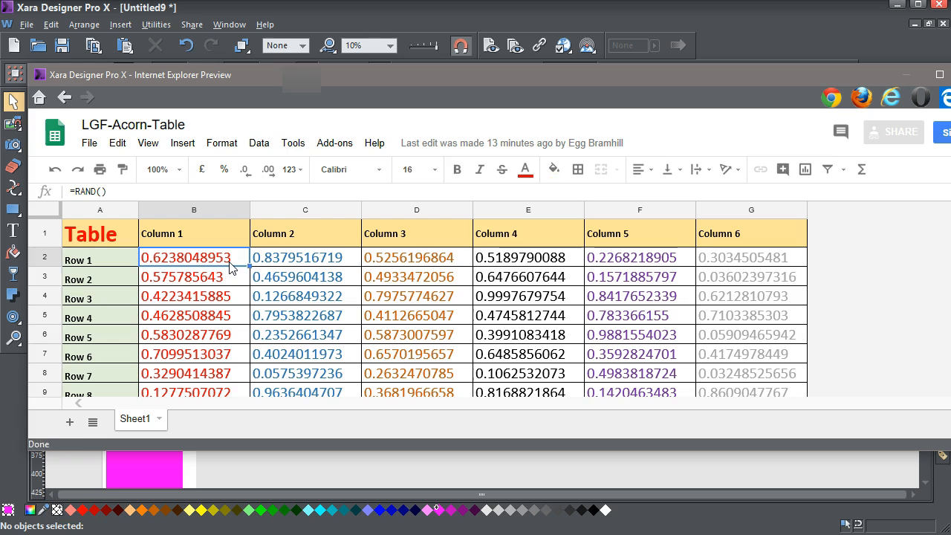
pyautogui.click(106, 192)
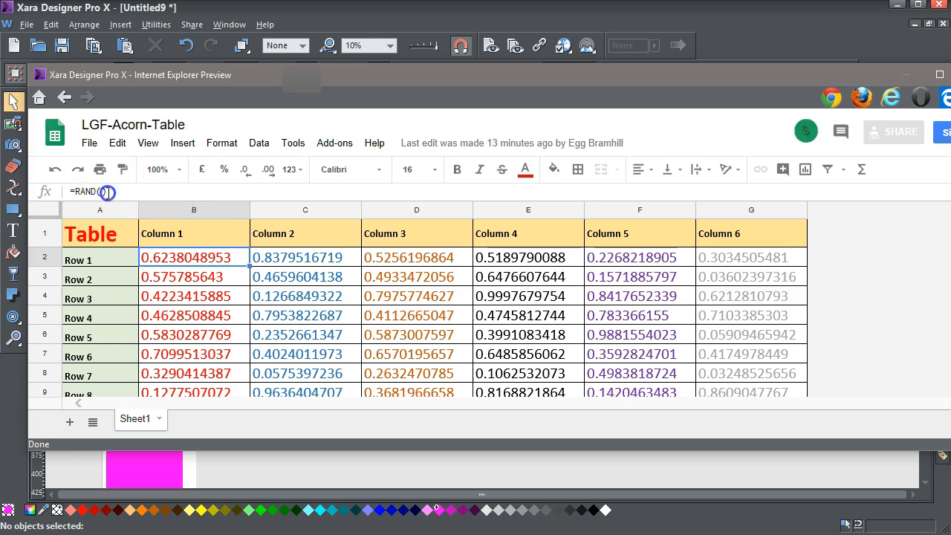
pyautogui.moveTo(107, 192); pyautogui.dragTo(69, 192)
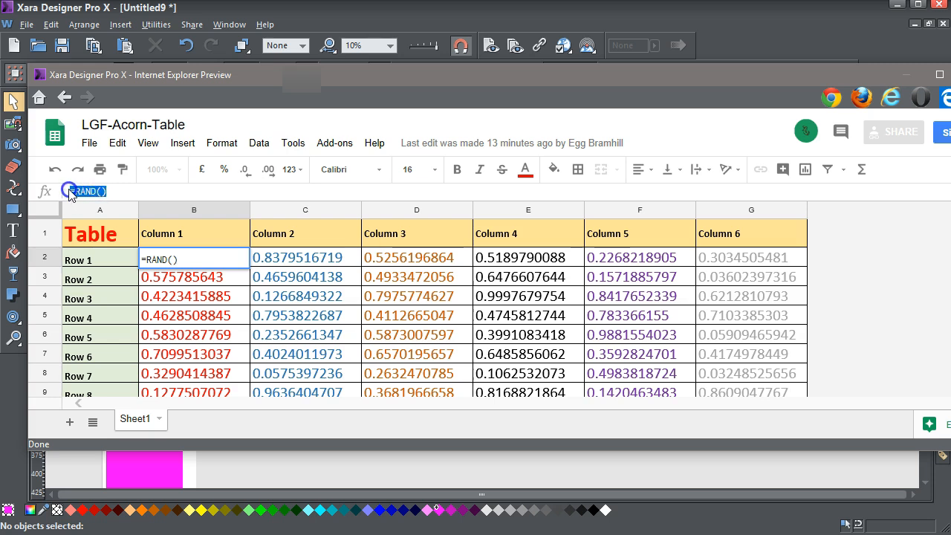
pyautogui.write("Tel woz 'ere")
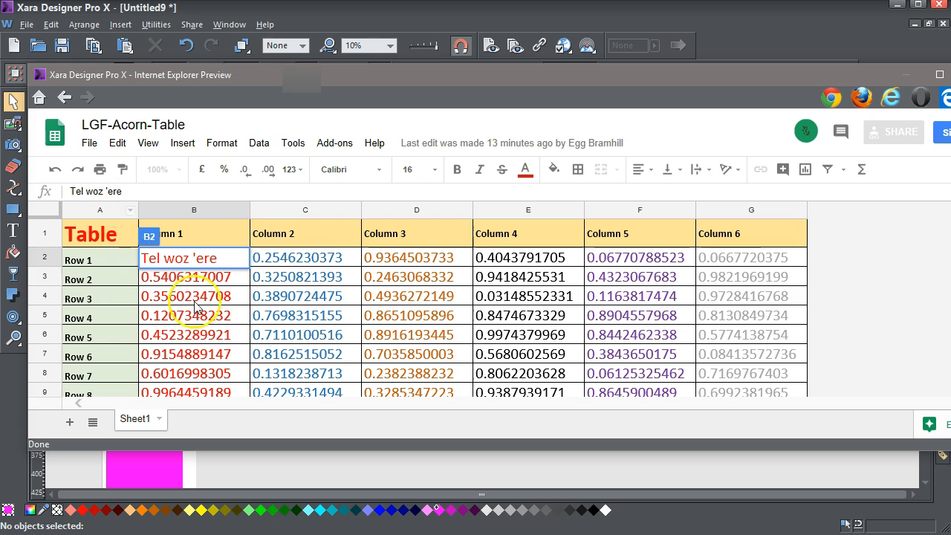
pyautogui.click(214, 276)
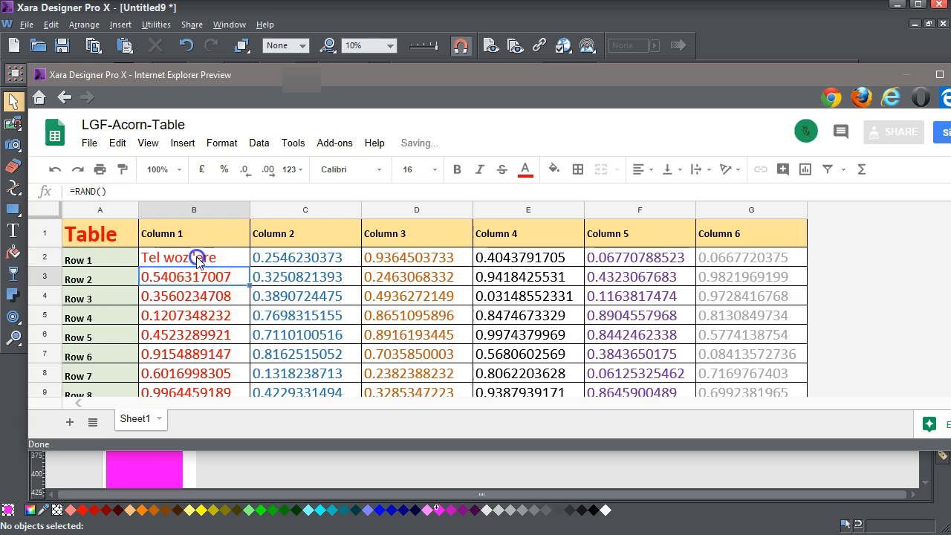
pyautogui.click(197, 257)
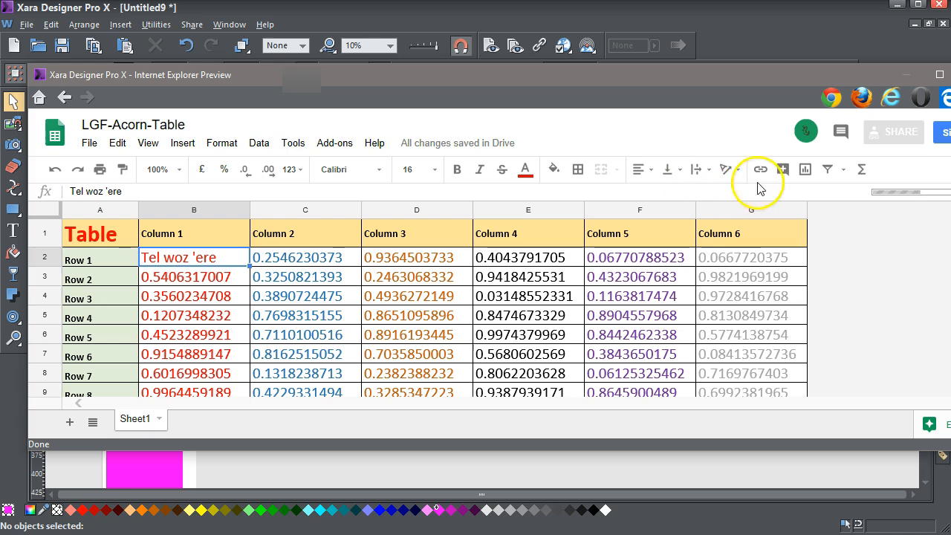
pyautogui.click(831, 260)
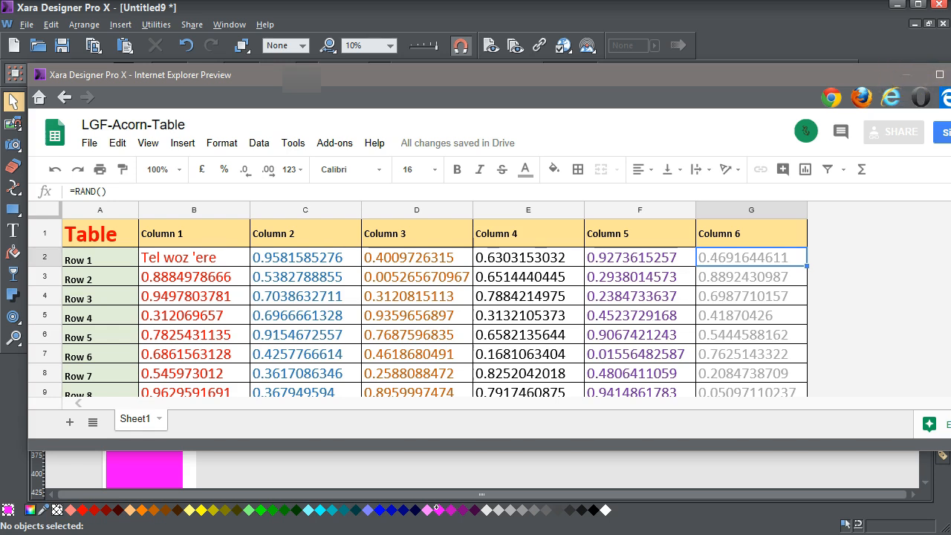
# Close the spreadsheet preview and preview the web page again to check whether the embedded table shows the edited Row 1 cell
pyautogui.click(950, 74)
pyautogui.click(756, 210)
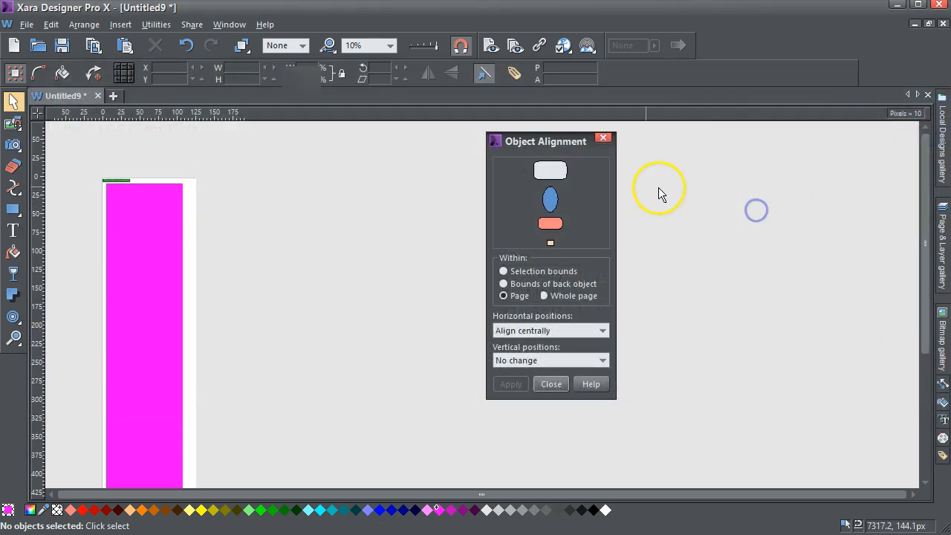
pyautogui.click(490, 46)
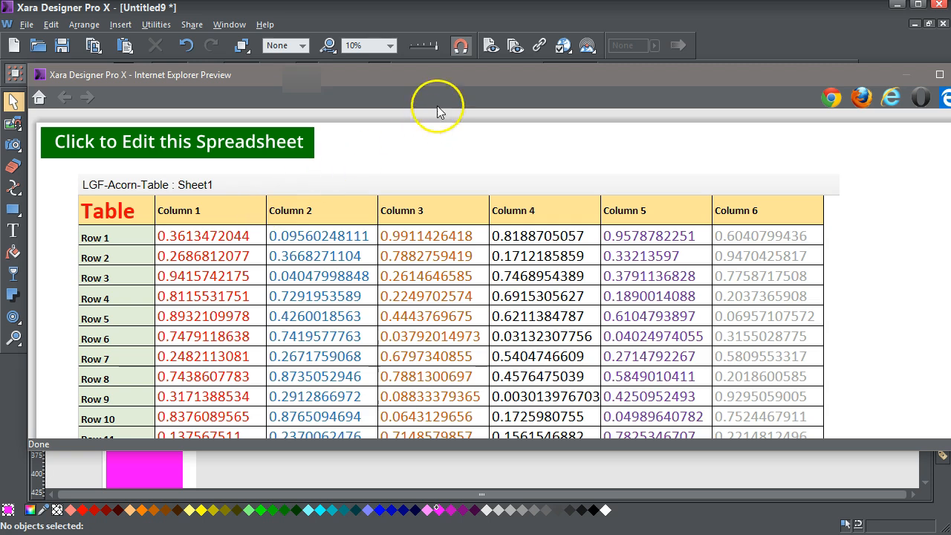
pyautogui.moveTo(447, 77); pyautogui.dragTo(421, 76)
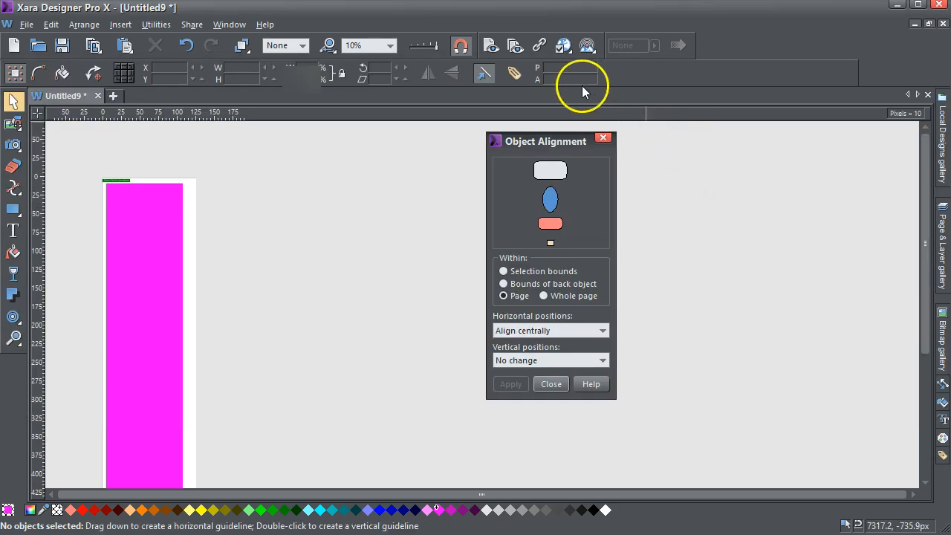
pyautogui.click(491, 47)
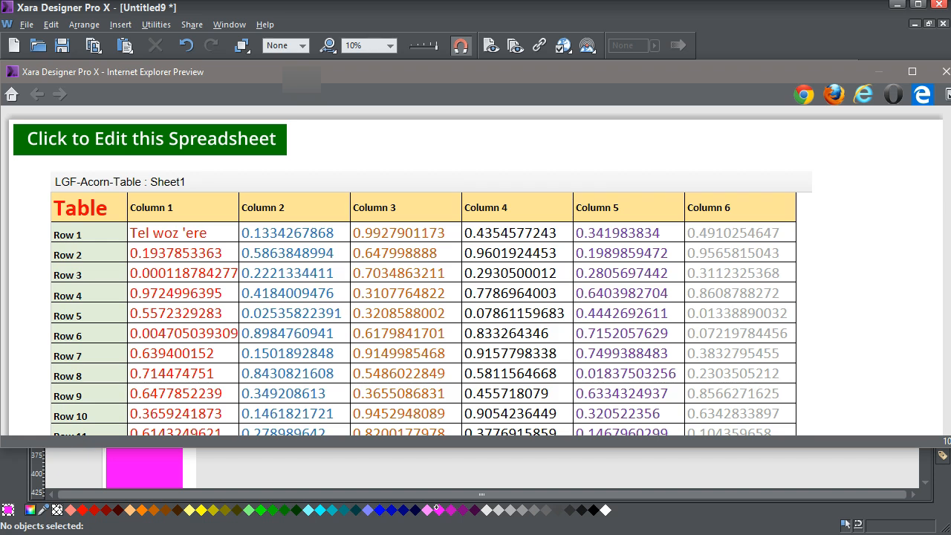
pyautogui.click(946, 72)
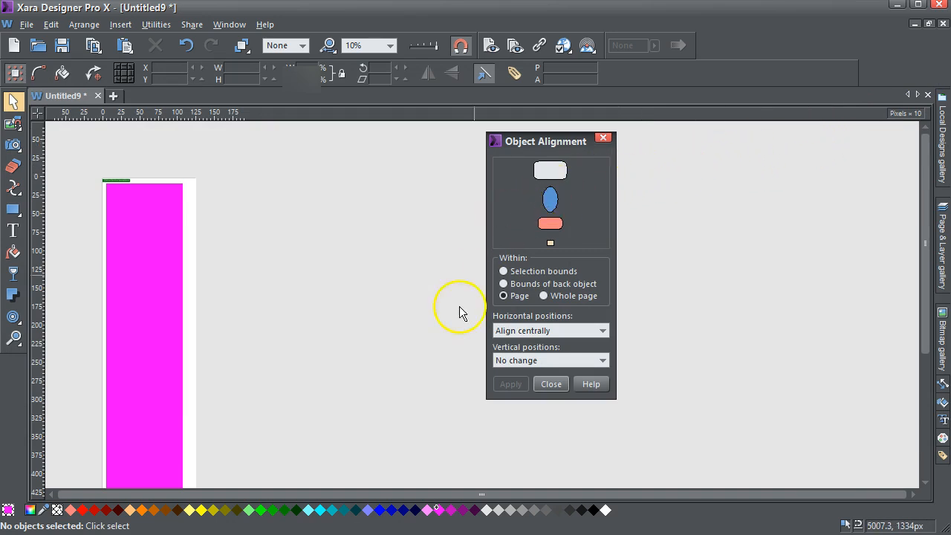
pyautogui.hotkey('alt', 'Tab')
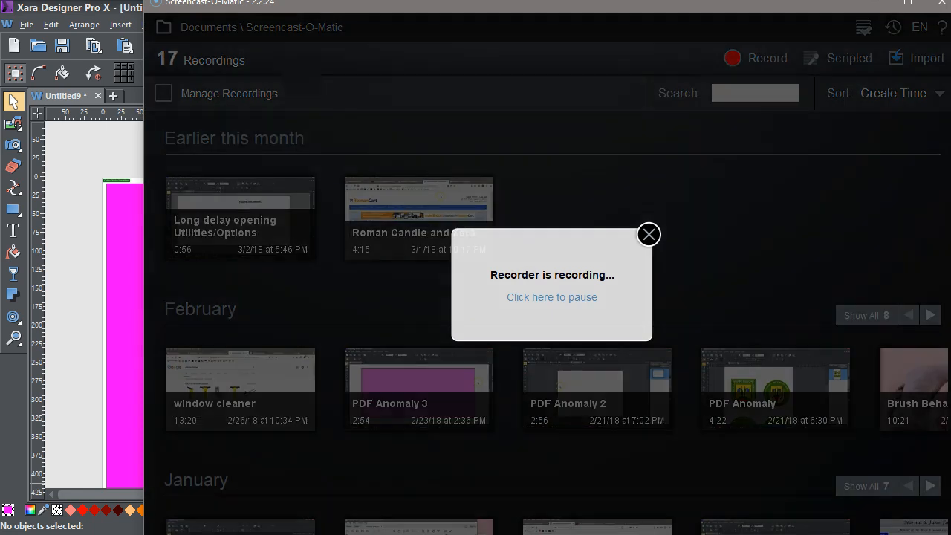